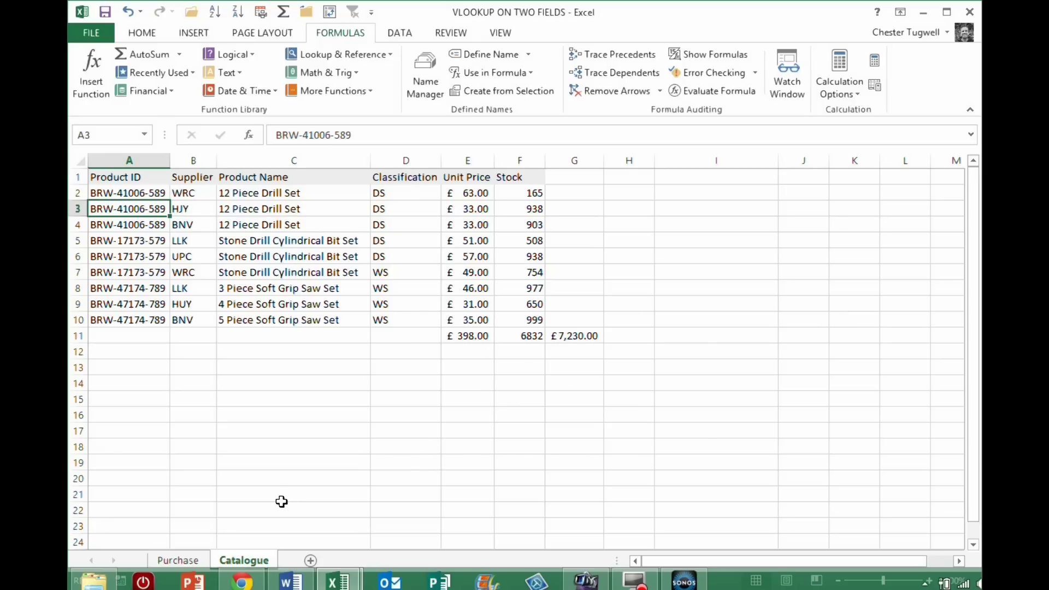
# Step: Compare the Catalogue sheet with the Purchase sheet
pyautogui.click(195, 555)
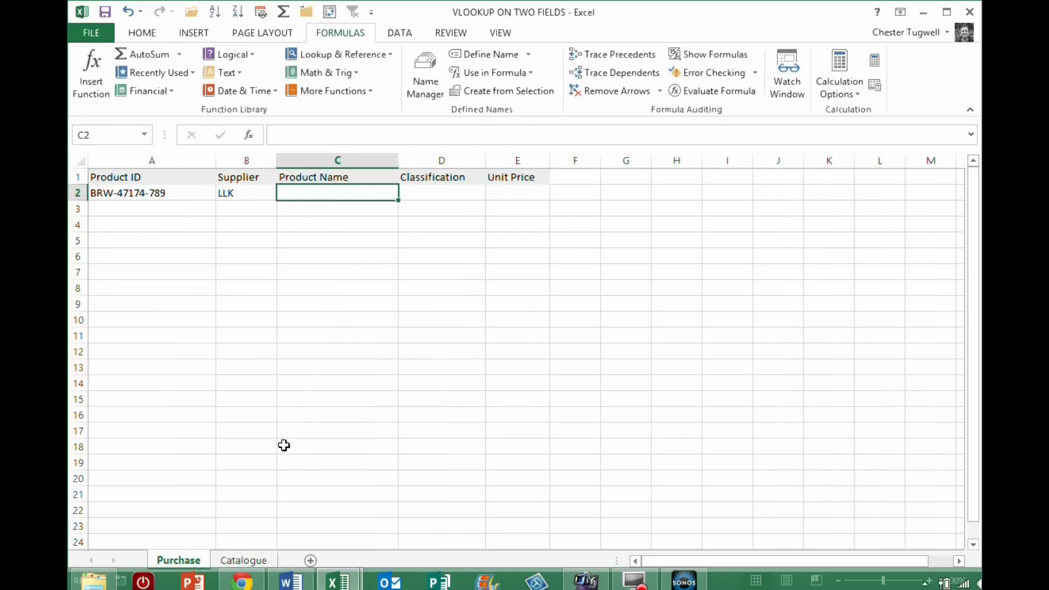
pyautogui.click(225, 560)
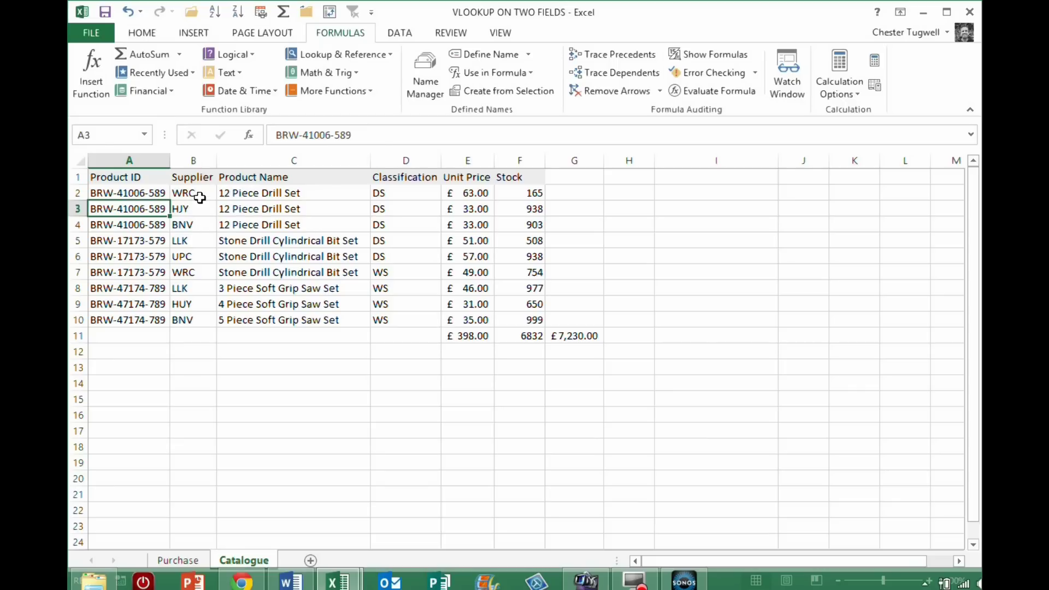
pyautogui.click(198, 555)
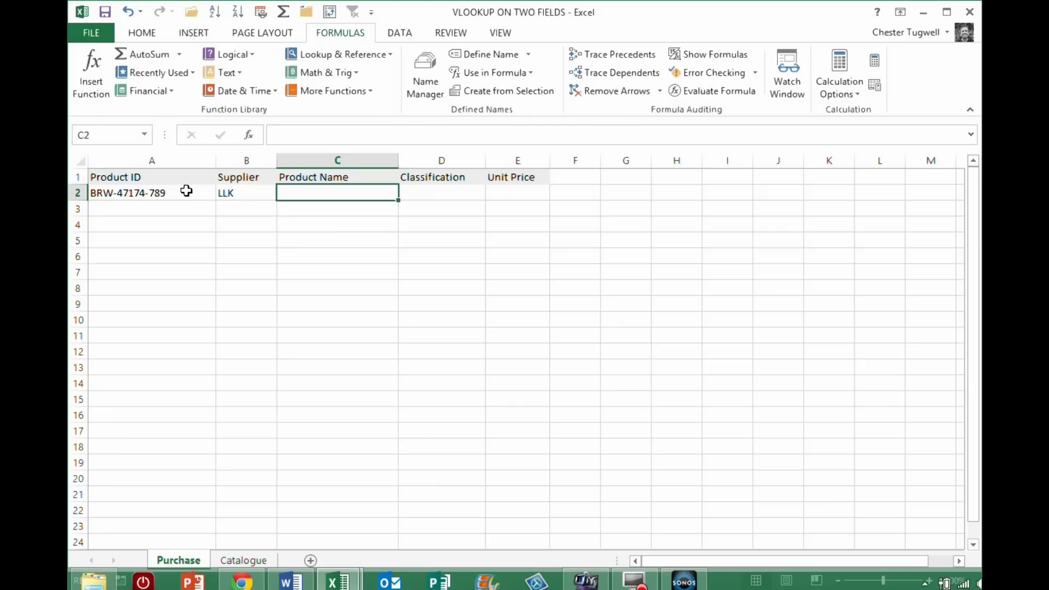
# Step: Check the A2 Product ID and B2 Supplier dropdowns, keeping BRW-47174-789 and LLK
pyautogui.click(171, 190)
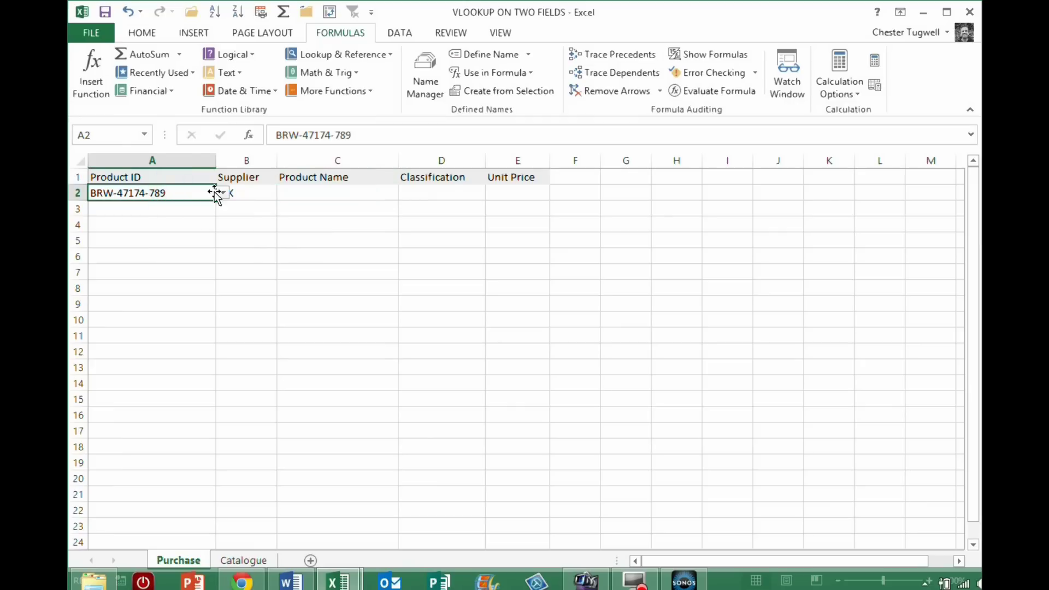
pyautogui.click(224, 192)
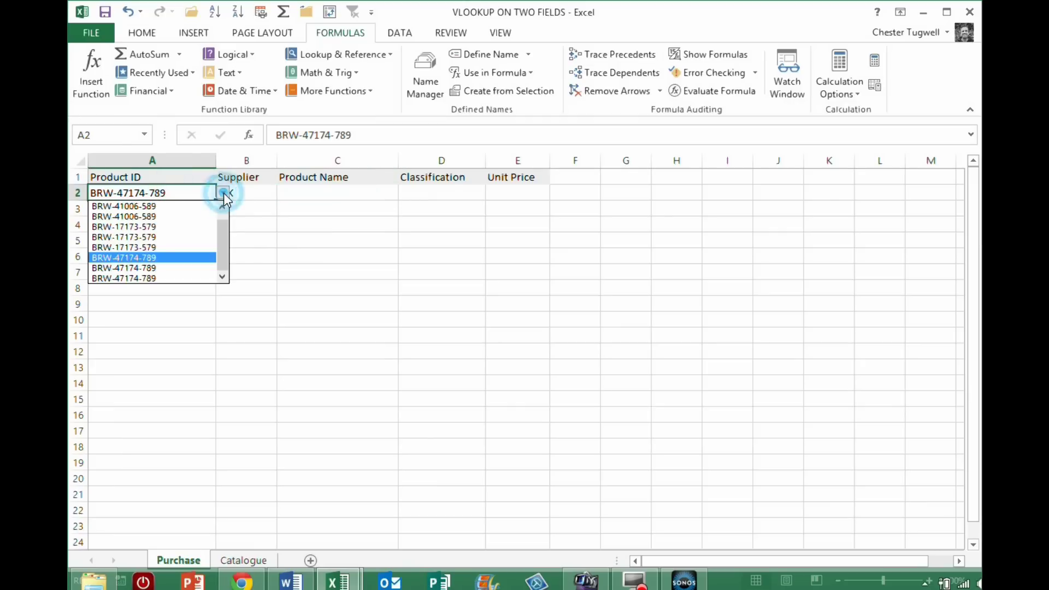
pyautogui.click(172, 194)
pyautogui.click(255, 192)
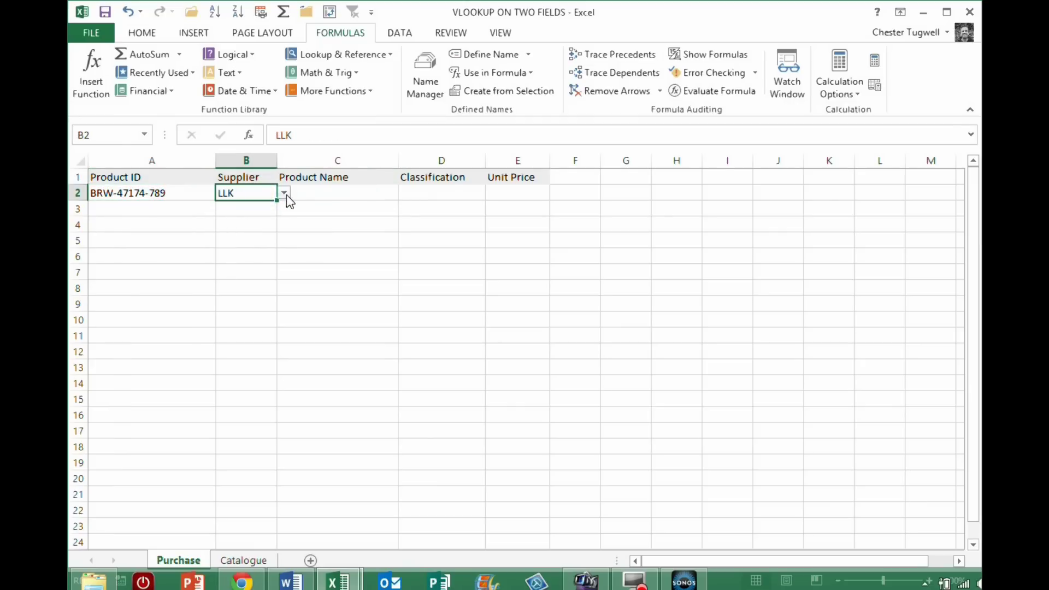
pyautogui.click(285, 194)
pyautogui.click(285, 194)
# Step: Review the Catalogue product table, then select C2 on Purchase for Product Name
pyautogui.click(235, 560)
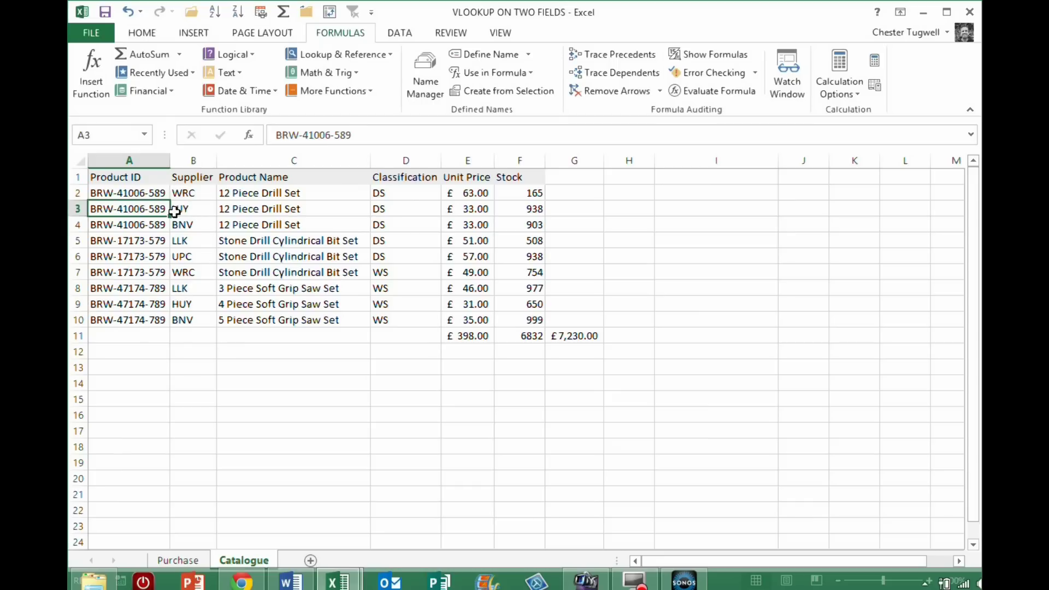
pyautogui.click(195, 555)
pyautogui.click(334, 188)
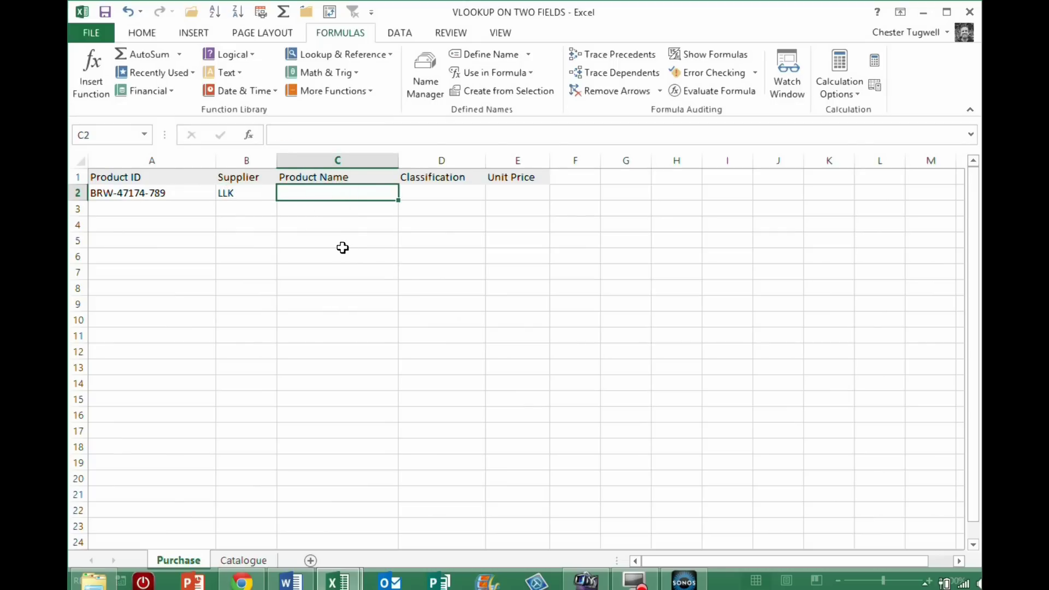
# Step: Enter the demo formula =CHOOSE(1,10,25,67) in C2, returning 10
pyautogui.write('=cho')
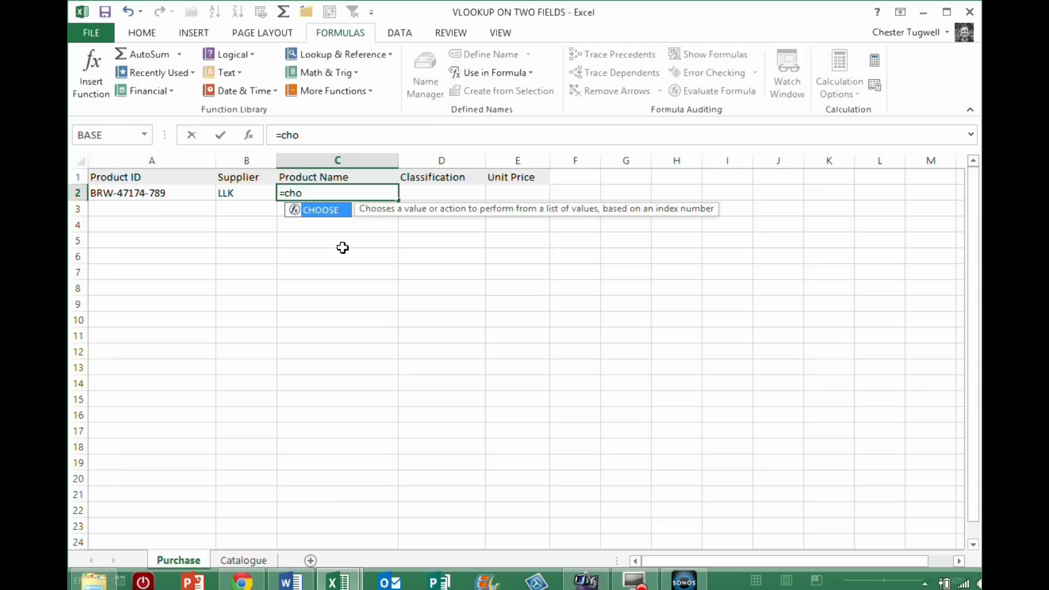
pyautogui.write('ose(')
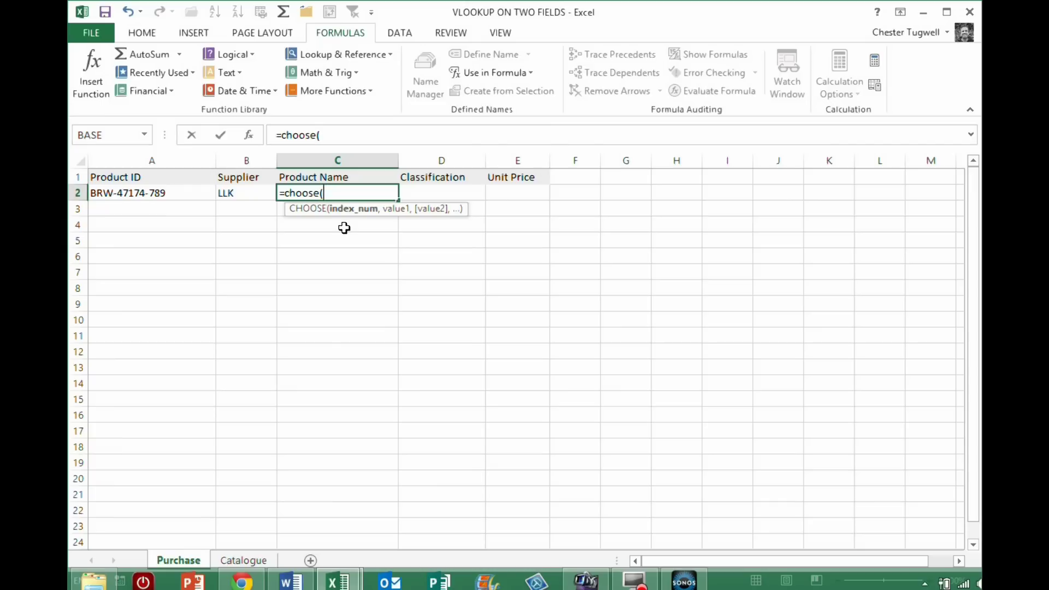
pyautogui.write('1,')
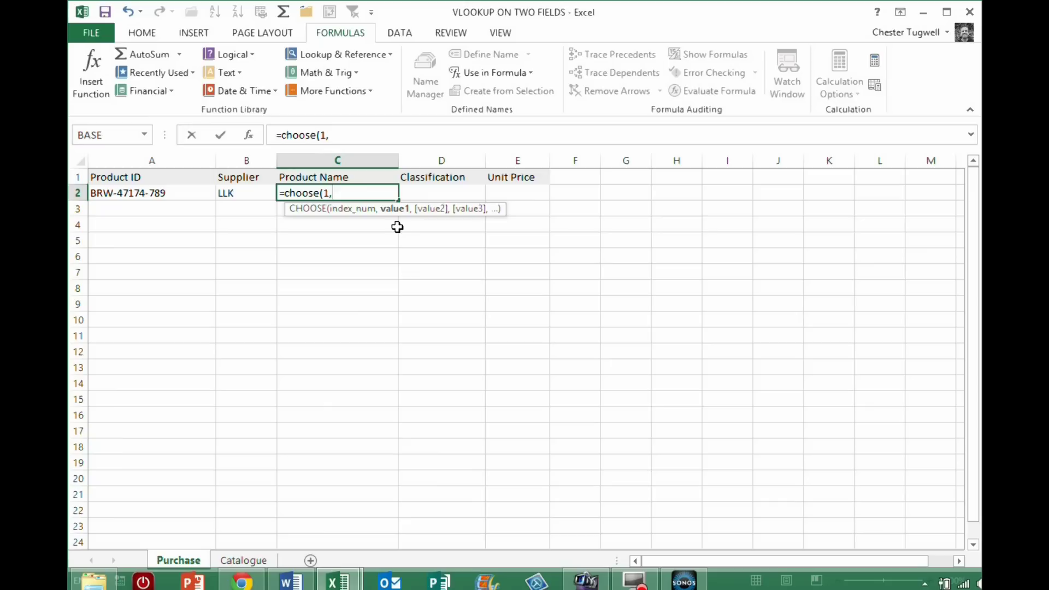
pyautogui.write('10,')
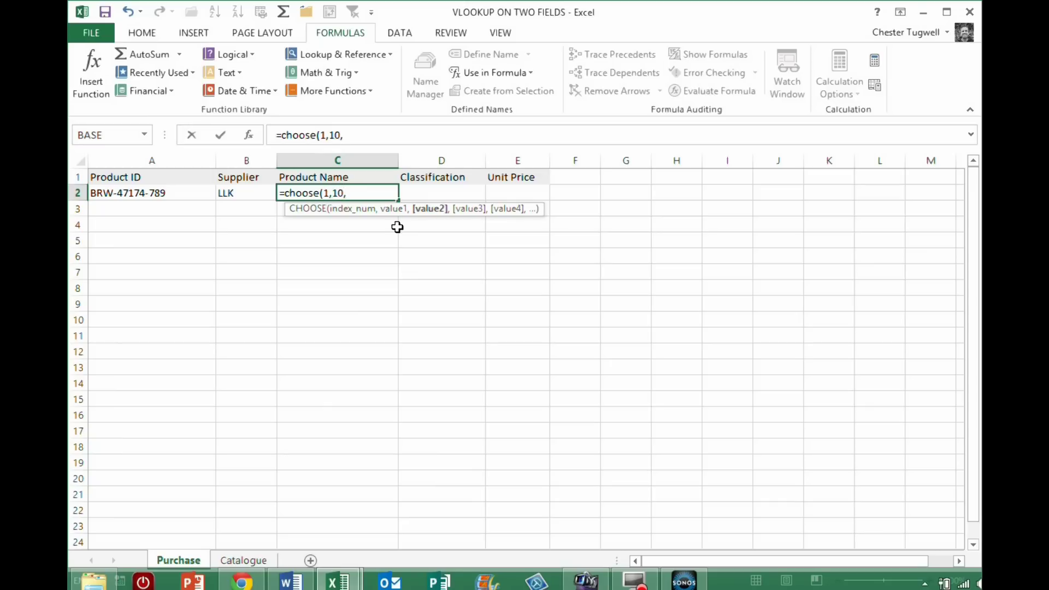
pyautogui.write('25,67')
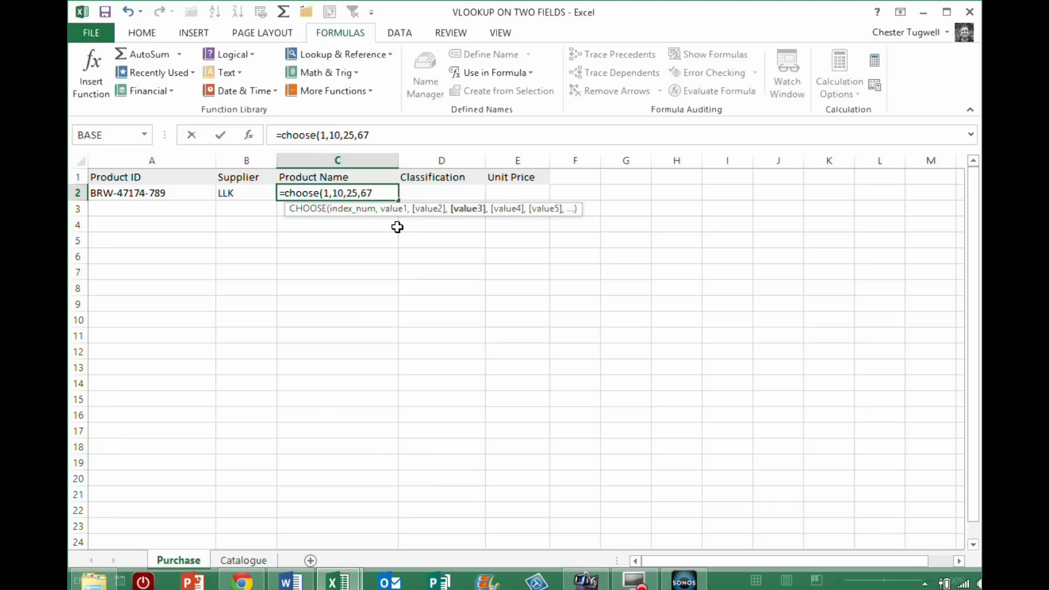
pyautogui.write(')')
pyautogui.press('Return')
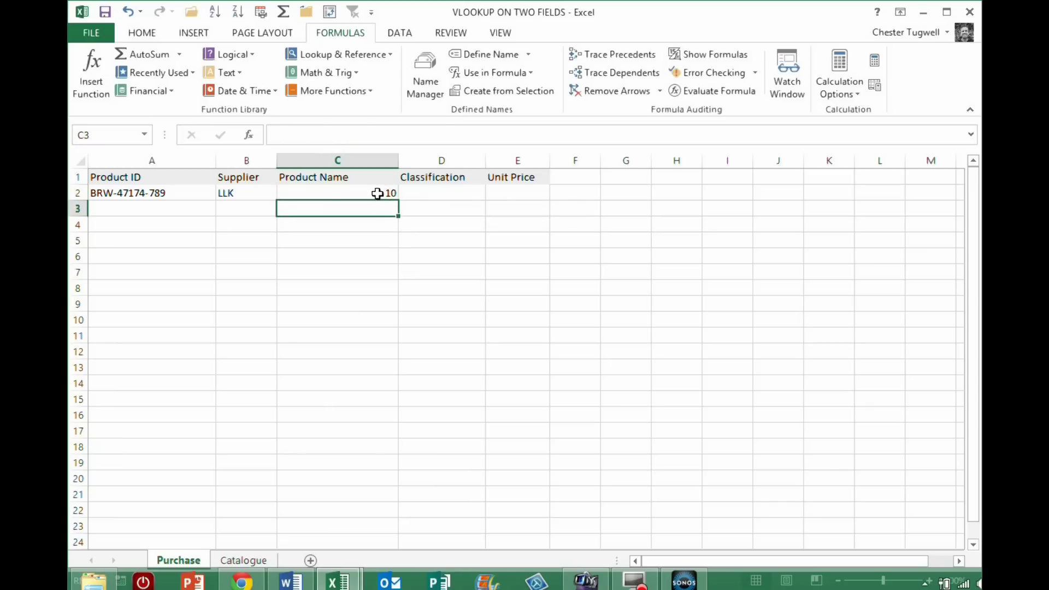
pyautogui.click(378, 193)
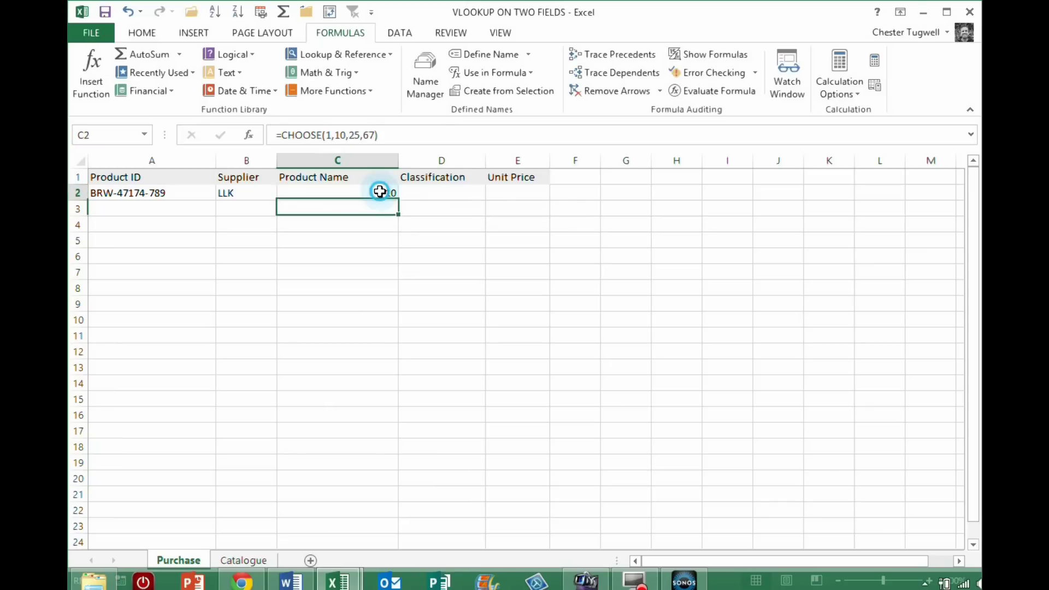
# Step: Change the CHOOSE index to 2 (returning 25), then delete the sample values to leave =CHOOSE(2,)
pyautogui.click(329, 134)
pyautogui.doubleClick(328, 135)
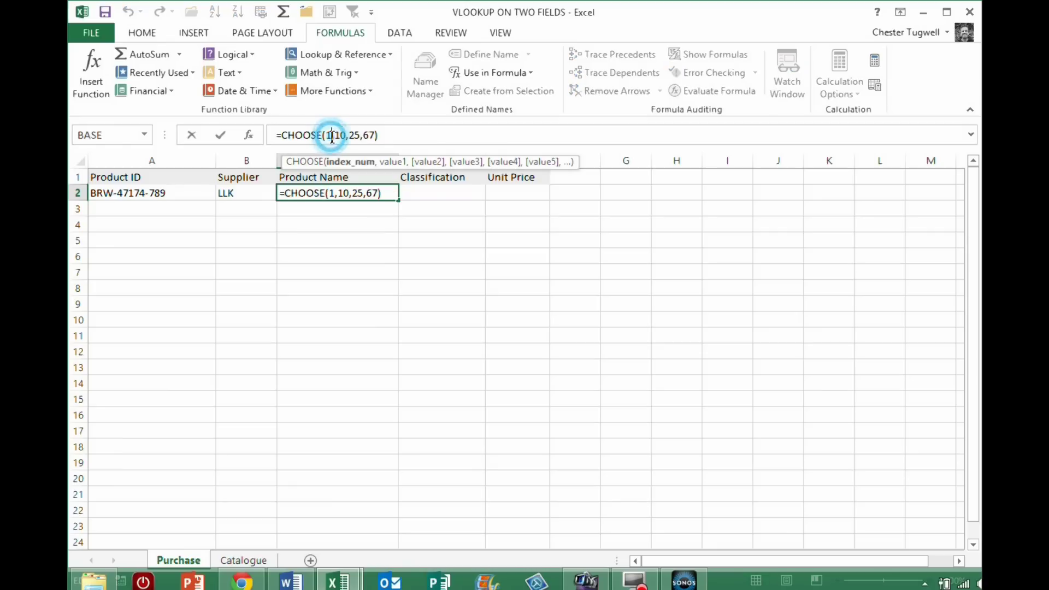
pyautogui.write('2')
pyautogui.press('Return')
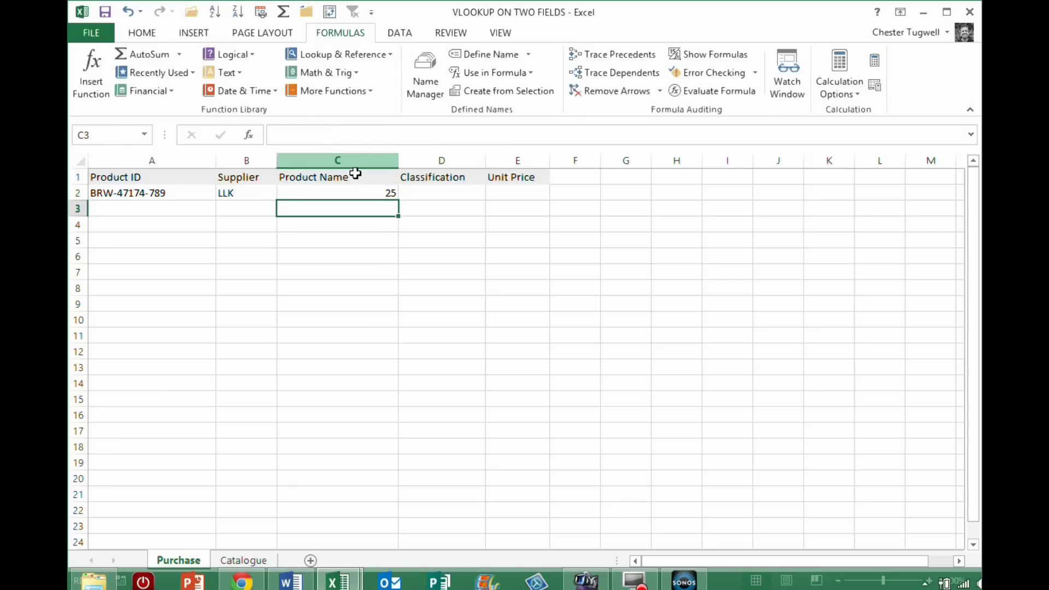
pyautogui.click(371, 193)
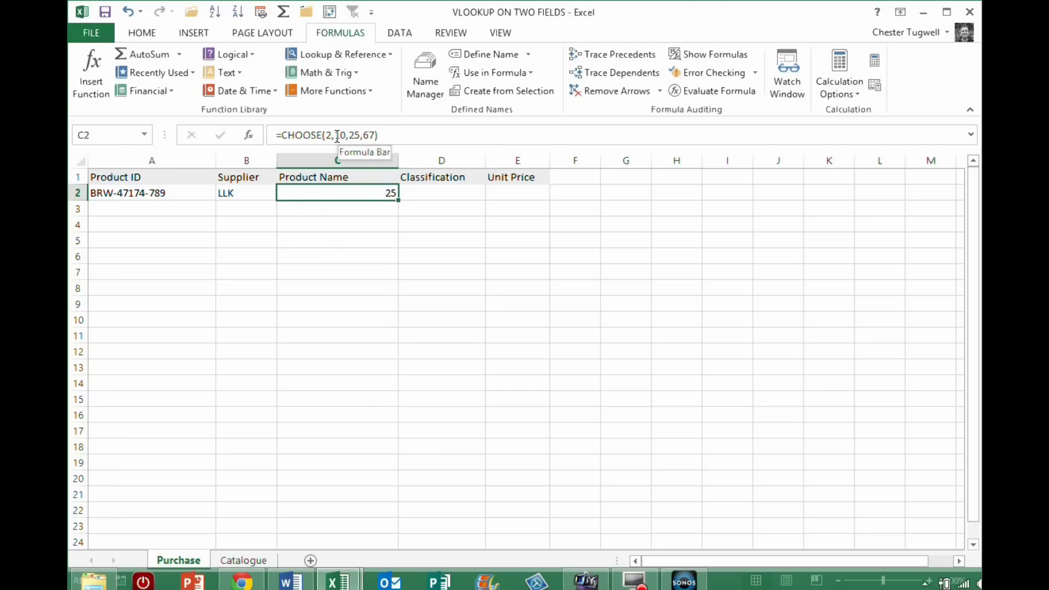
pyautogui.click(375, 134)
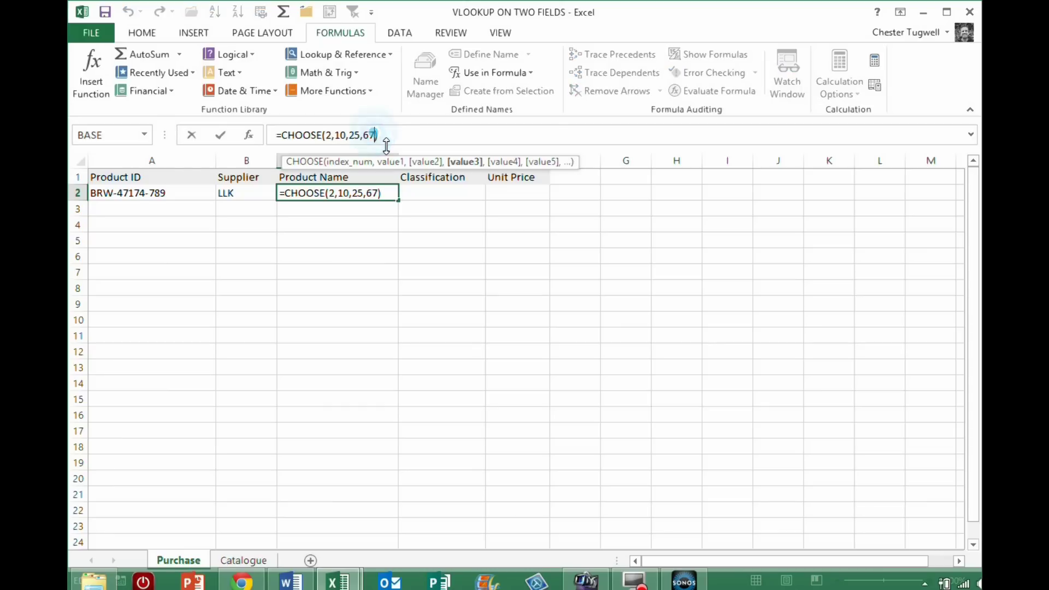
pyautogui.press('BackSpace')
pyautogui.press('BackSpace')
pyautogui.press('BackSpace')
pyautogui.press('BackSpace')
pyautogui.press('BackSpace')
pyautogui.press('BackSpace')
pyautogui.press('BackSpace')
pyautogui.press('BackSpace')
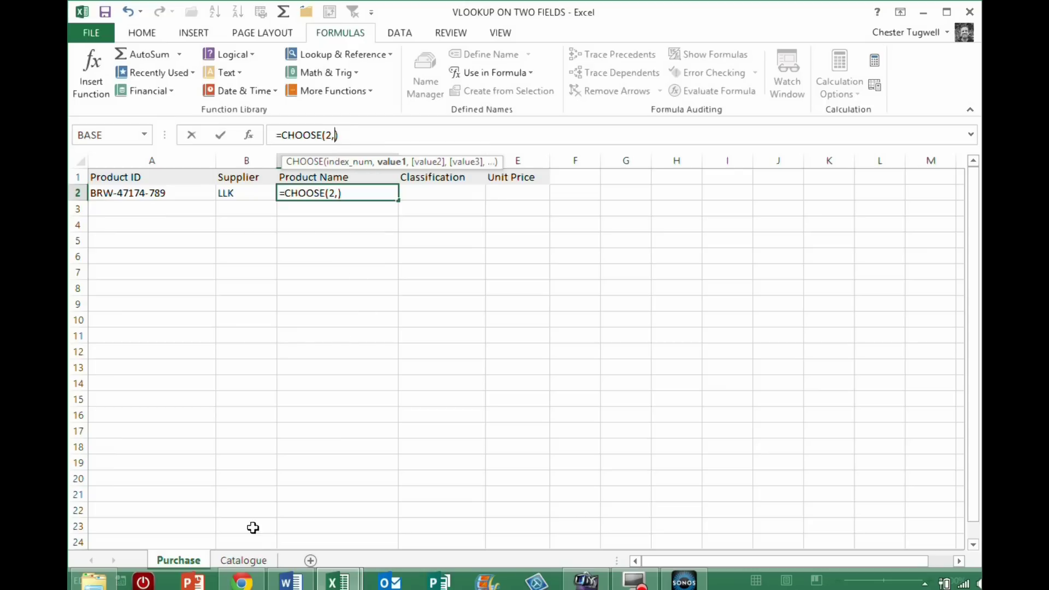
# Step: Make C2 choose between Catalogue!E2:E10 and Catalogue!F2:F10, returning 165
pyautogui.click(250, 561)
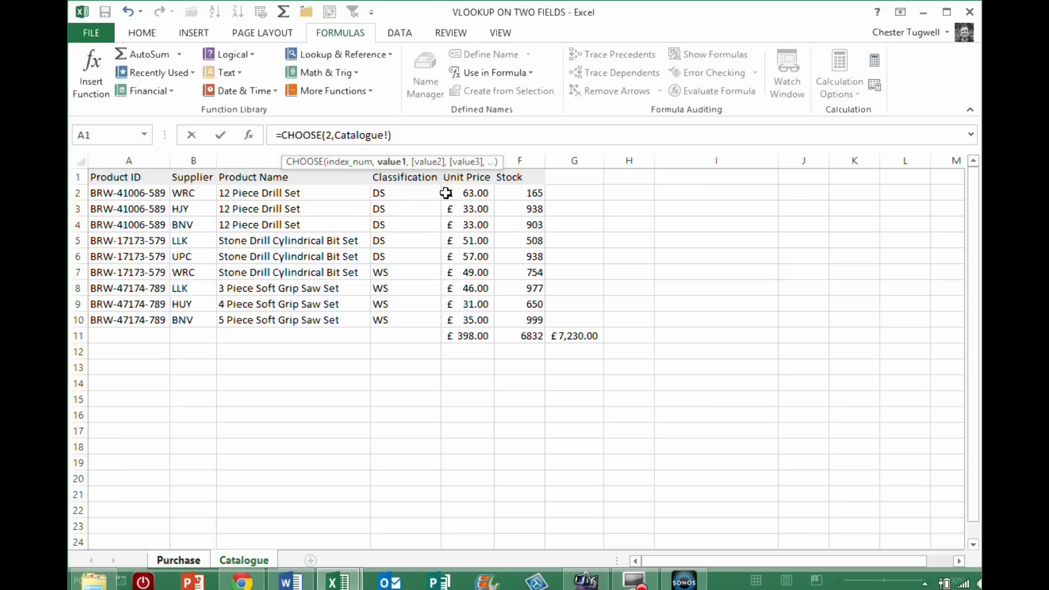
pyautogui.moveTo(465, 191); pyautogui.dragTo(468, 313)
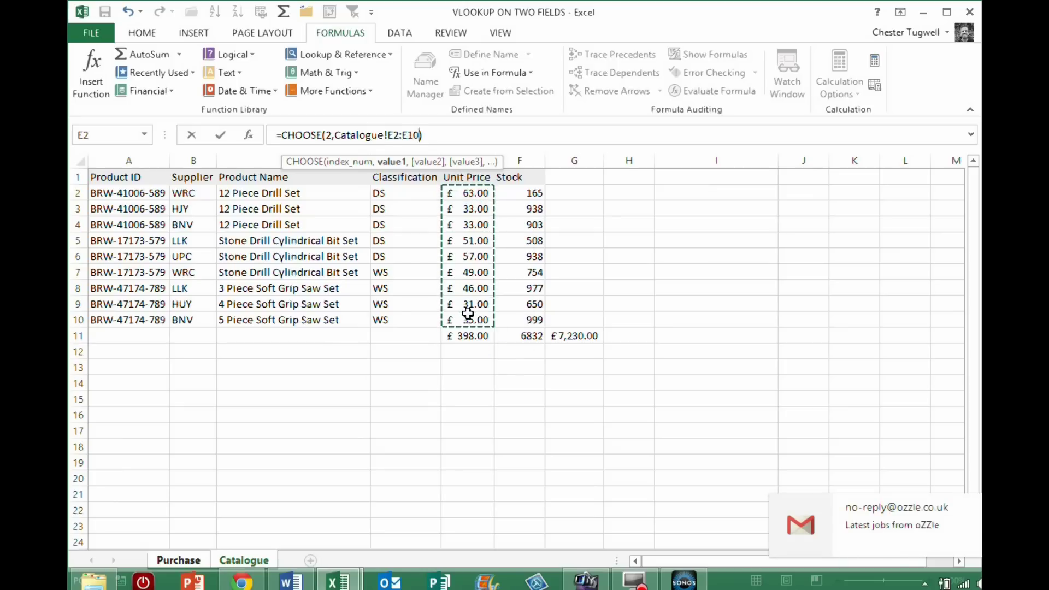
pyautogui.write(',')
pyautogui.moveTo(536, 190); pyautogui.dragTo(534, 319)
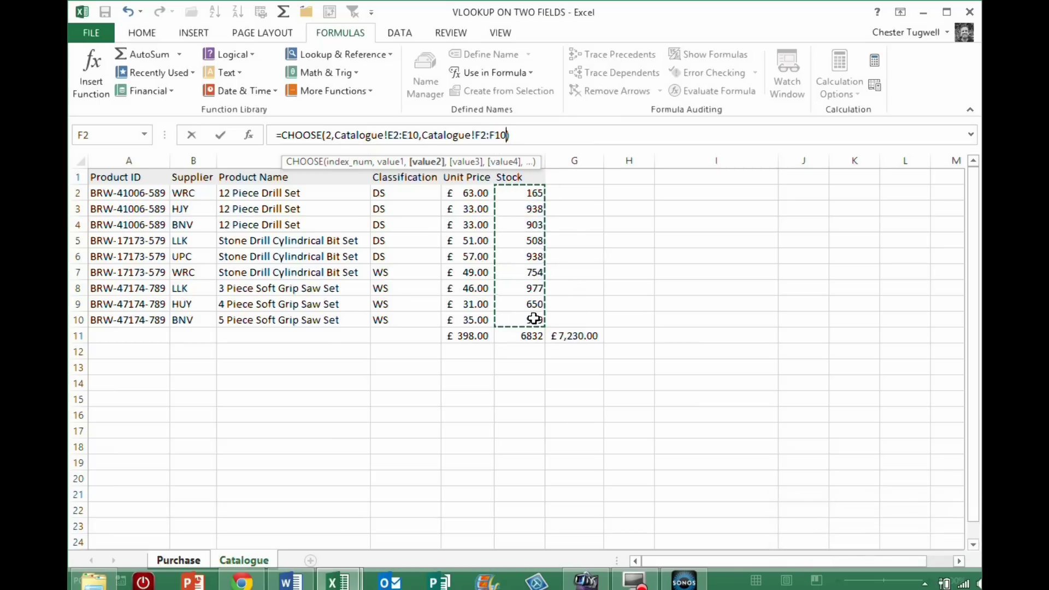
pyautogui.press('Return')
pyautogui.click(361, 192)
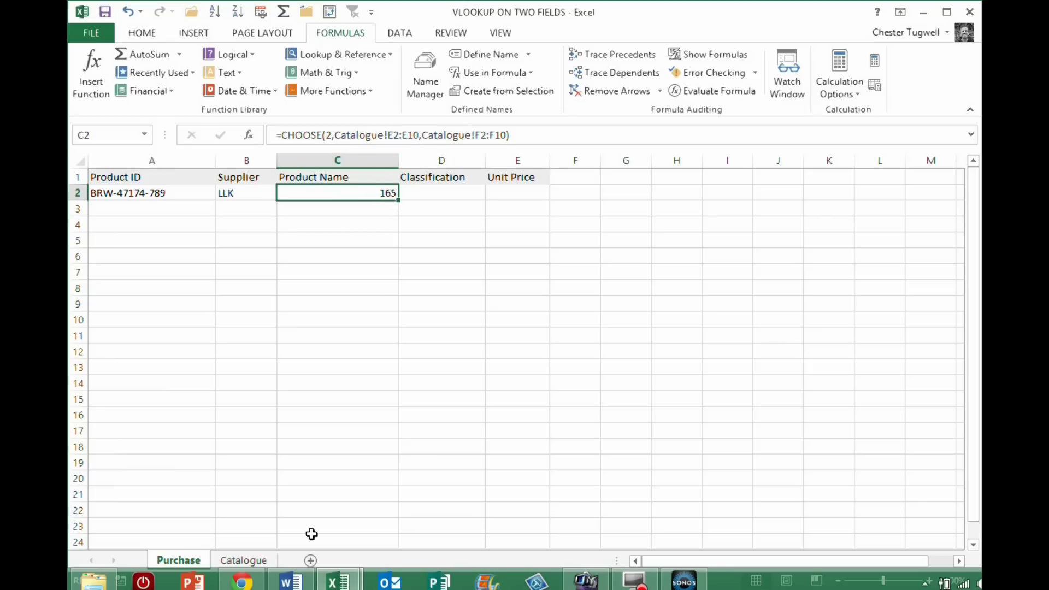
# Step: Set the CHOOSE index to 1 so C2 returns 63, comparing with the Catalogue sheet
pyautogui.click(260, 556)
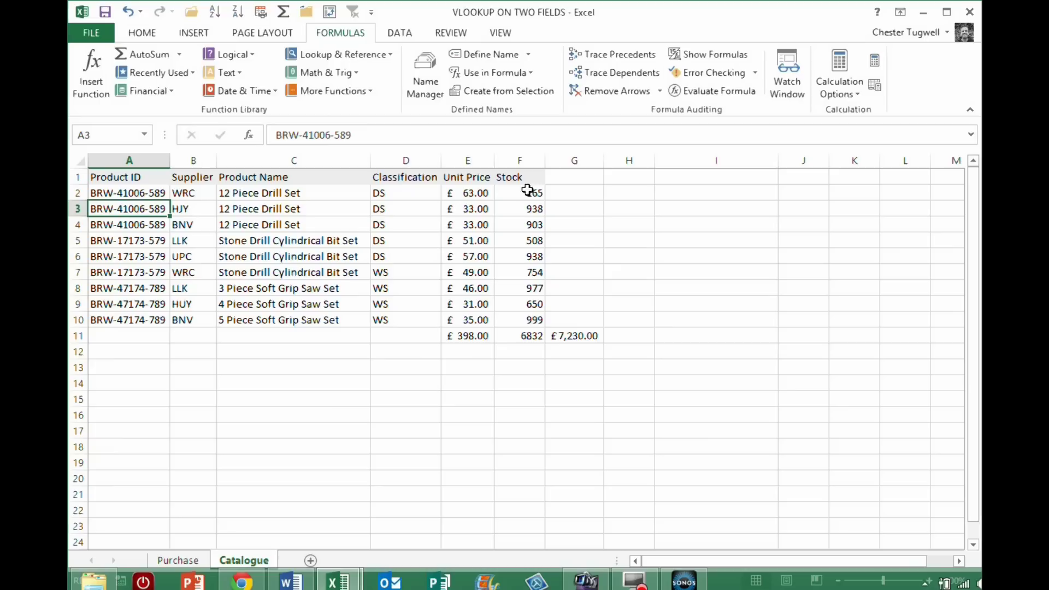
pyautogui.click(177, 559)
pyautogui.click(333, 134)
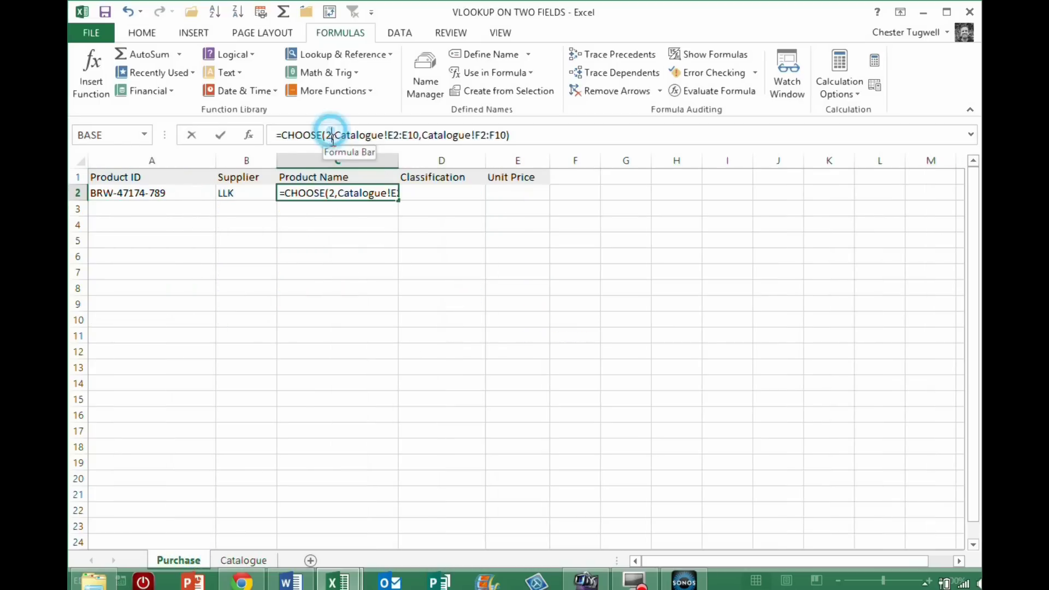
pyautogui.press('Return')
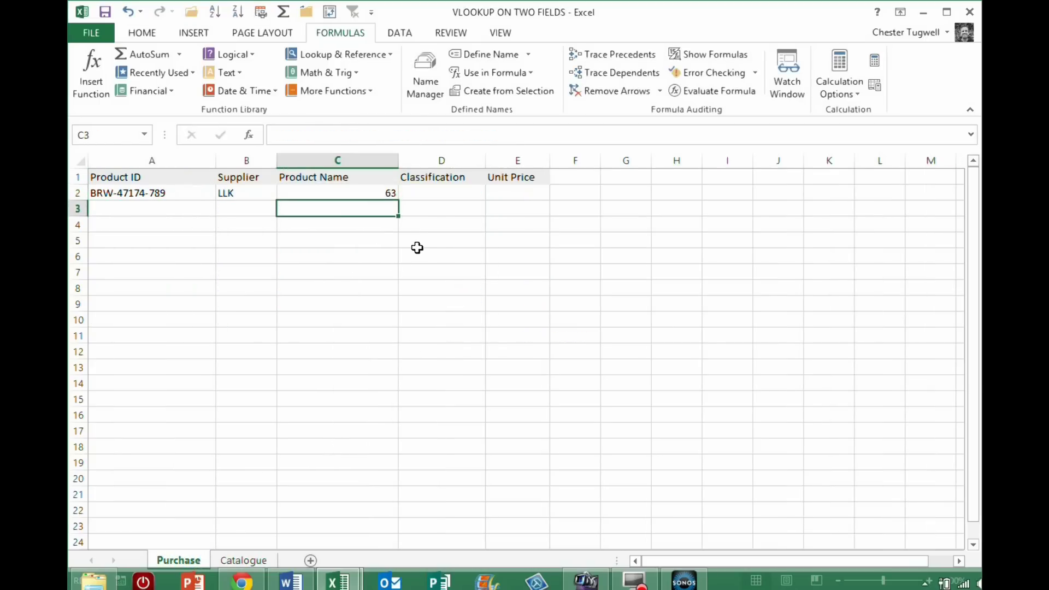
pyautogui.click(379, 193)
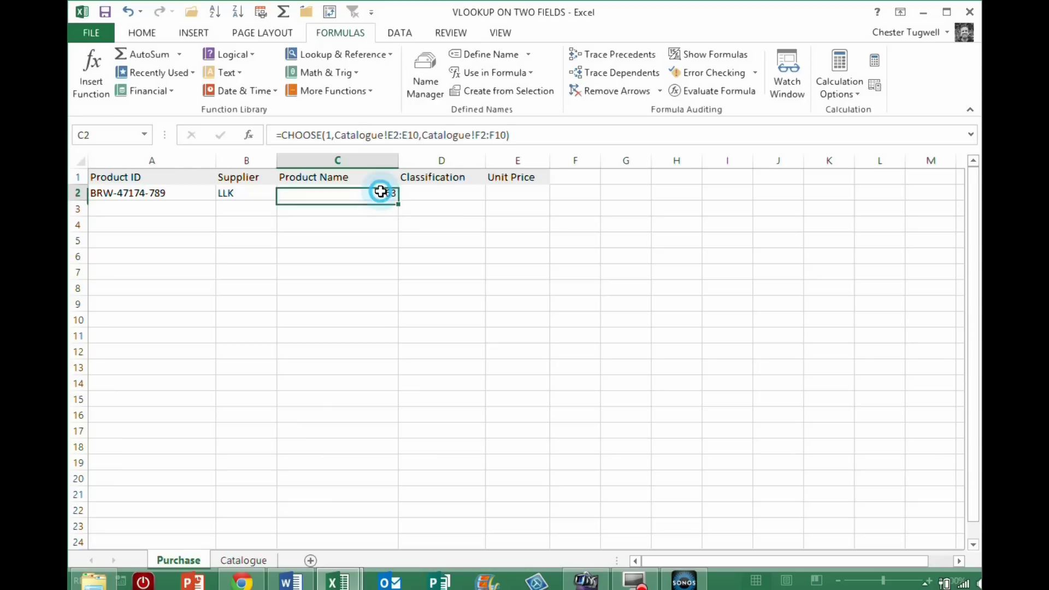
pyautogui.click(248, 560)
# Step: Wrap the C2 CHOOSE formula in SUM() and compare with the Catalogue Unit Price total in E11
pyautogui.click(197, 558)
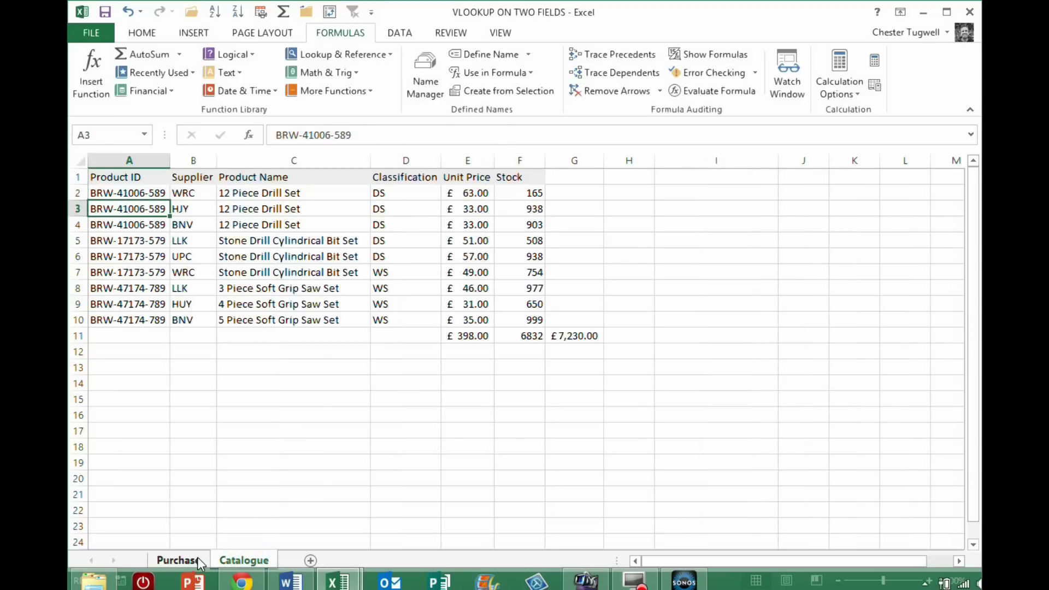
pyautogui.click(282, 134)
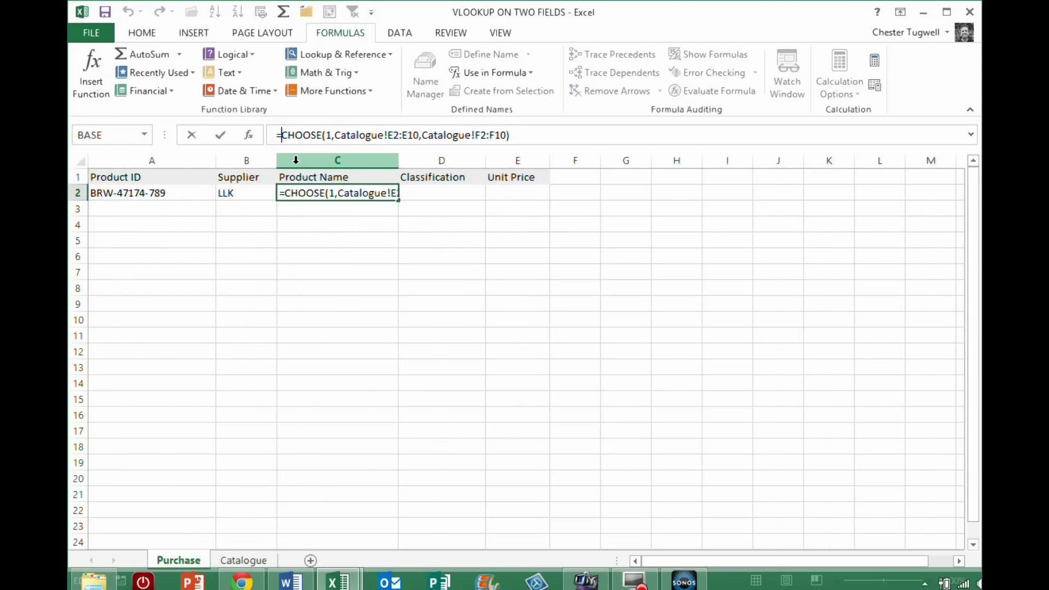
pyautogui.write('sumi')
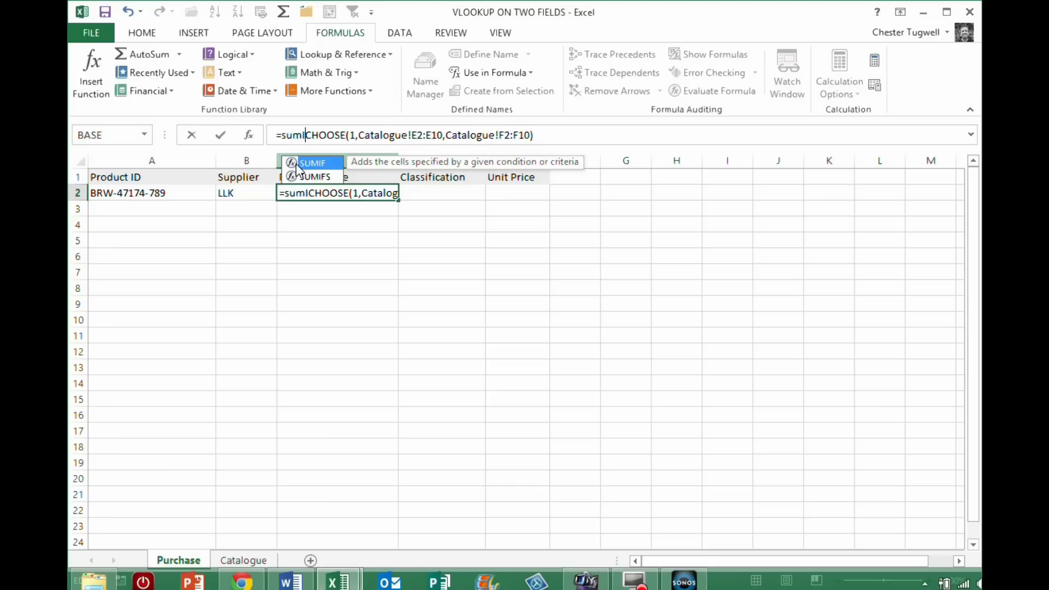
pyautogui.press('BackSpace')
pyautogui.write('(')
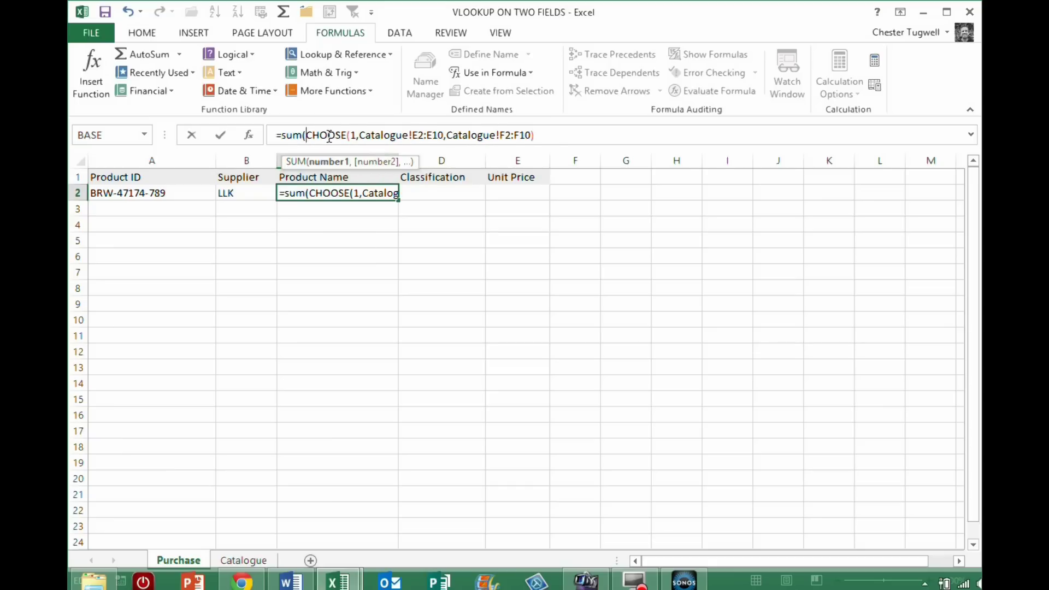
pyautogui.click(542, 135)
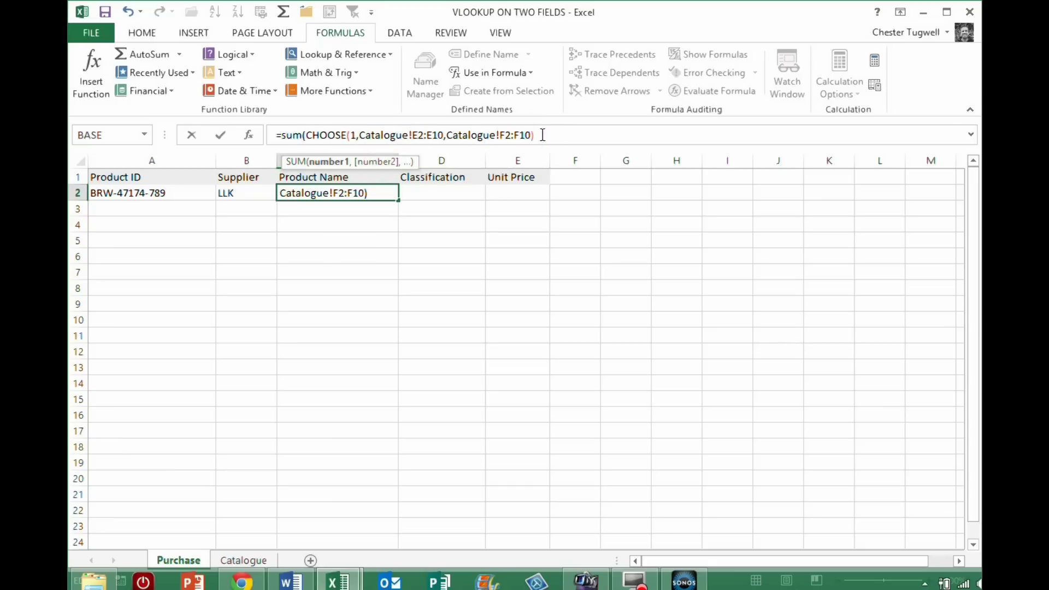
pyautogui.write(')')
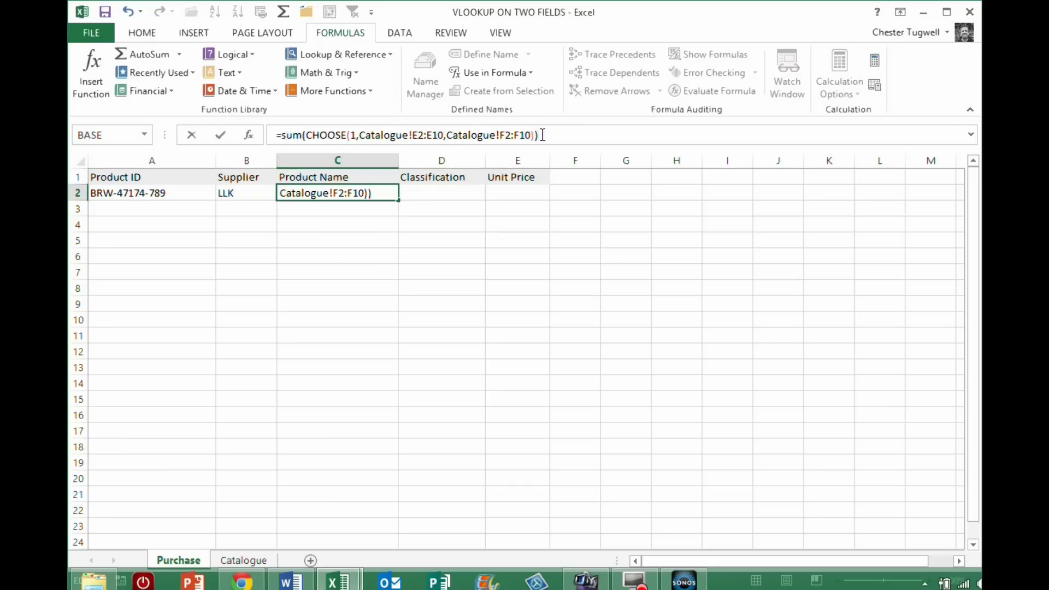
pyautogui.press('Return')
pyautogui.click(367, 194)
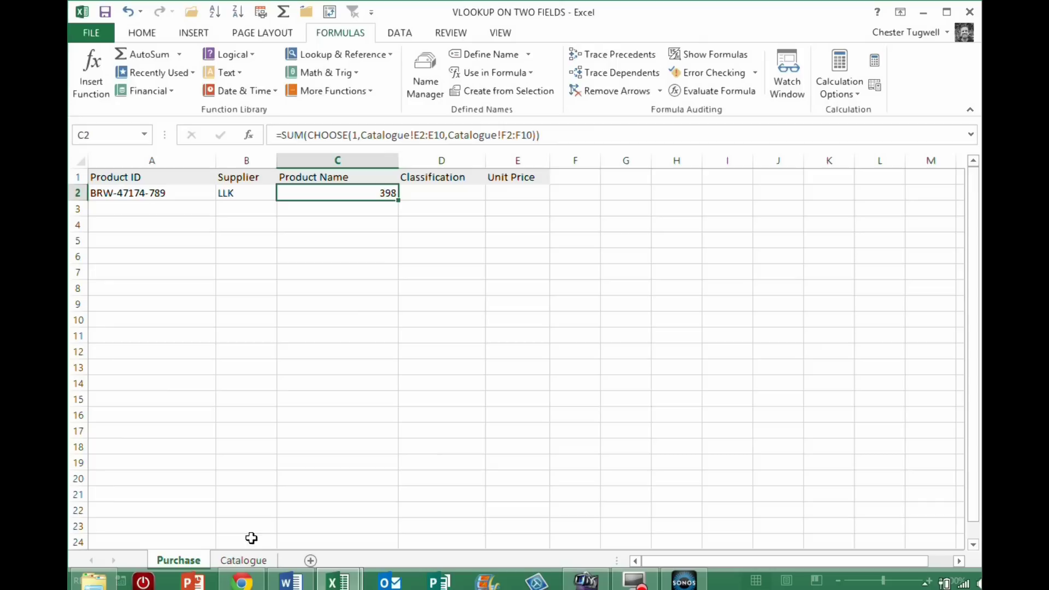
pyautogui.click(248, 560)
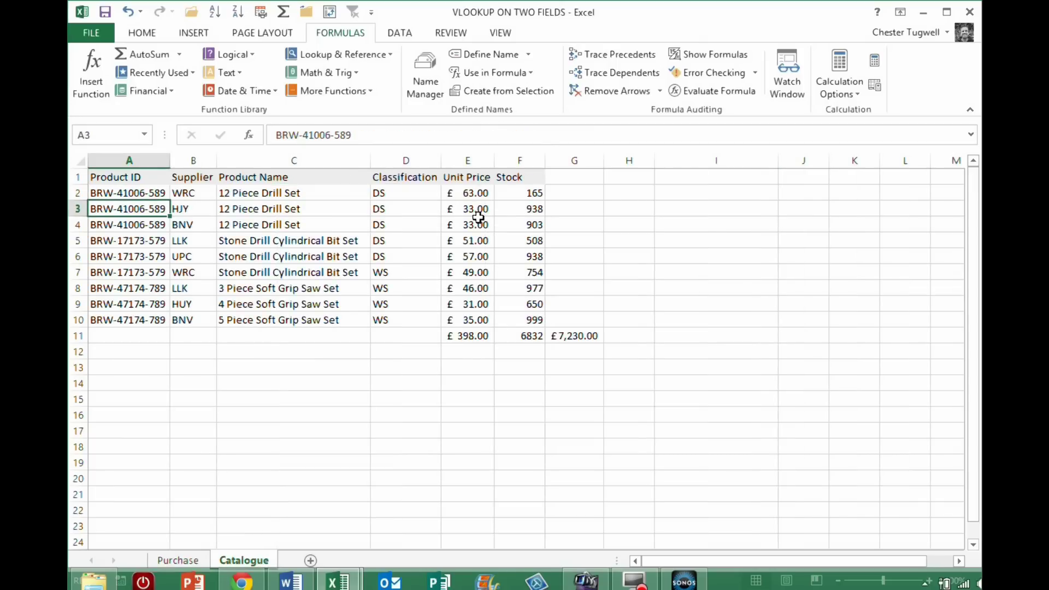
pyautogui.click(473, 332)
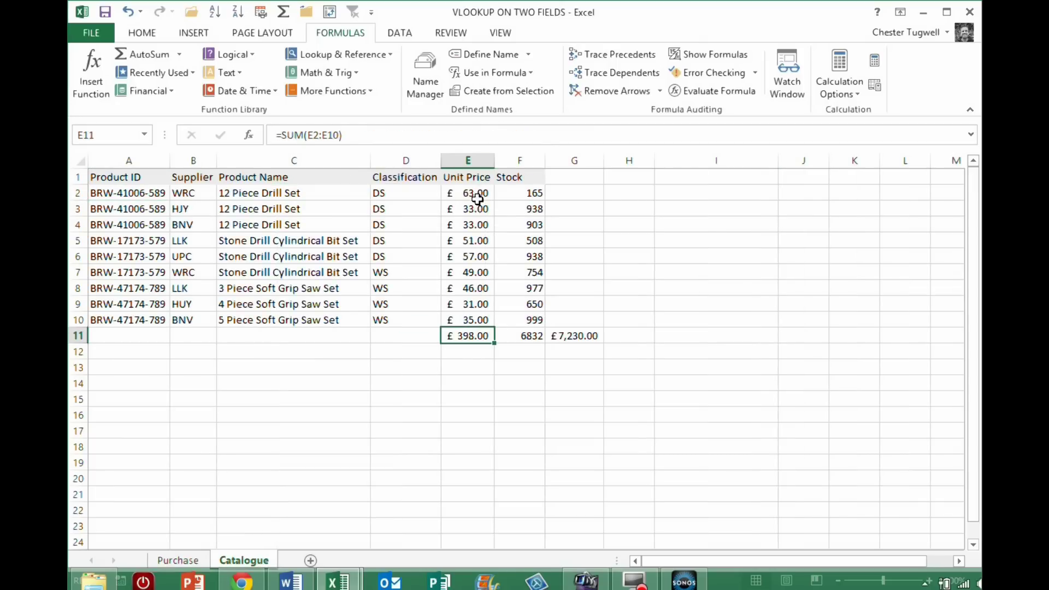
pyautogui.click(178, 560)
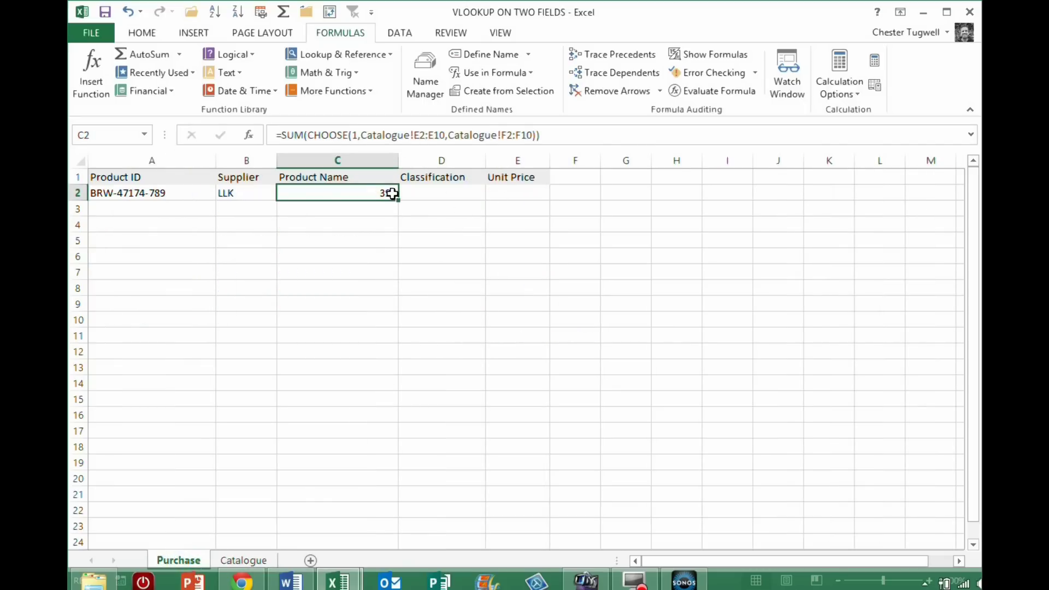
# Step: Change the CHOOSE index to {1,2} so C2 totals both columns, showing 7230
pyautogui.click(352, 135)
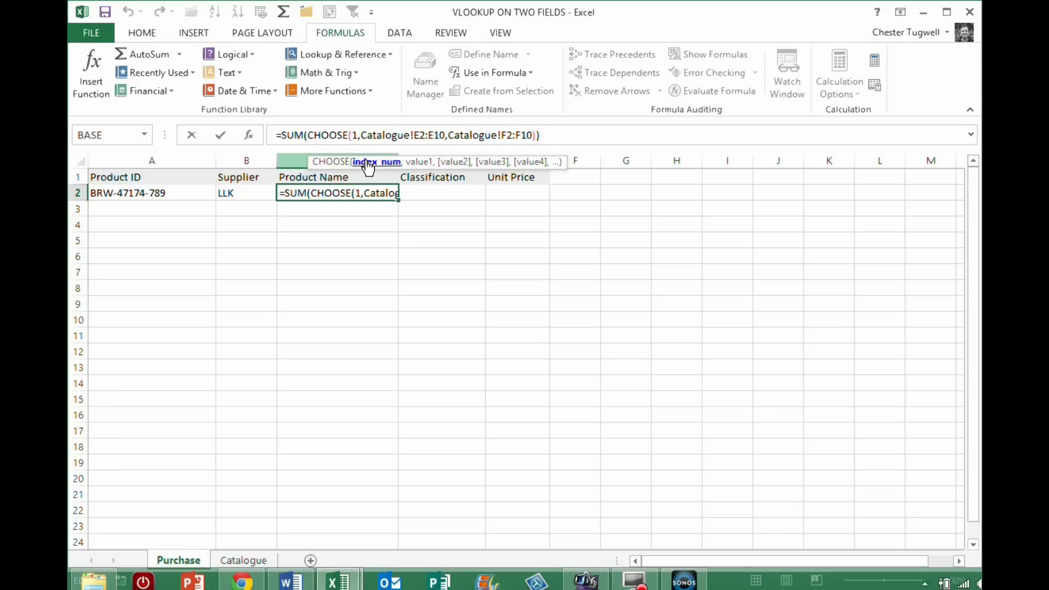
pyautogui.write('{')
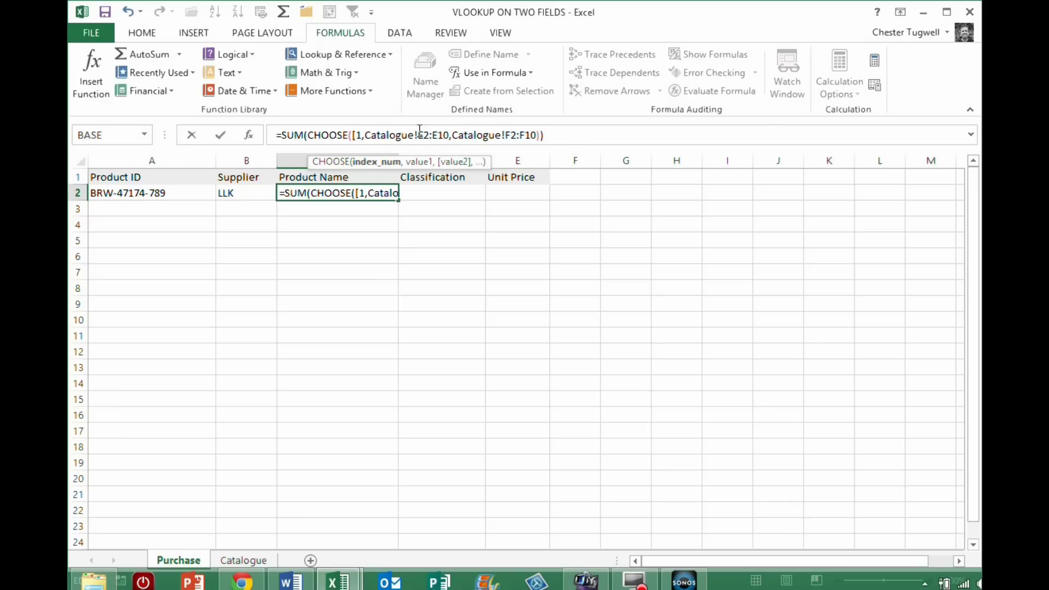
pyautogui.press('BackSpace')
pyautogui.write('{')
pyautogui.click(361, 135)
pyautogui.click(363, 135)
pyautogui.write('2')
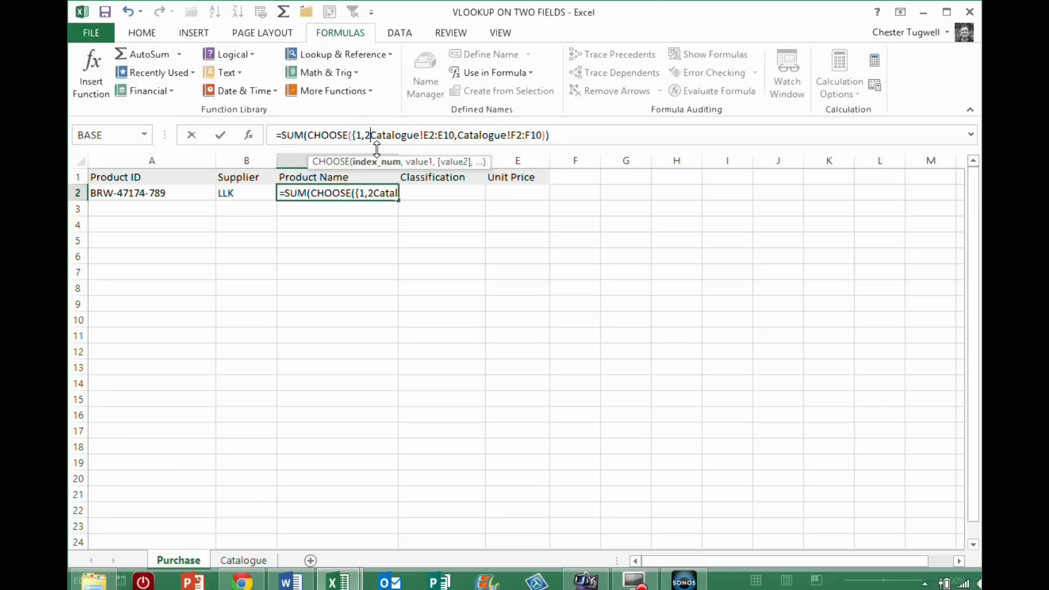
pyautogui.write('}')
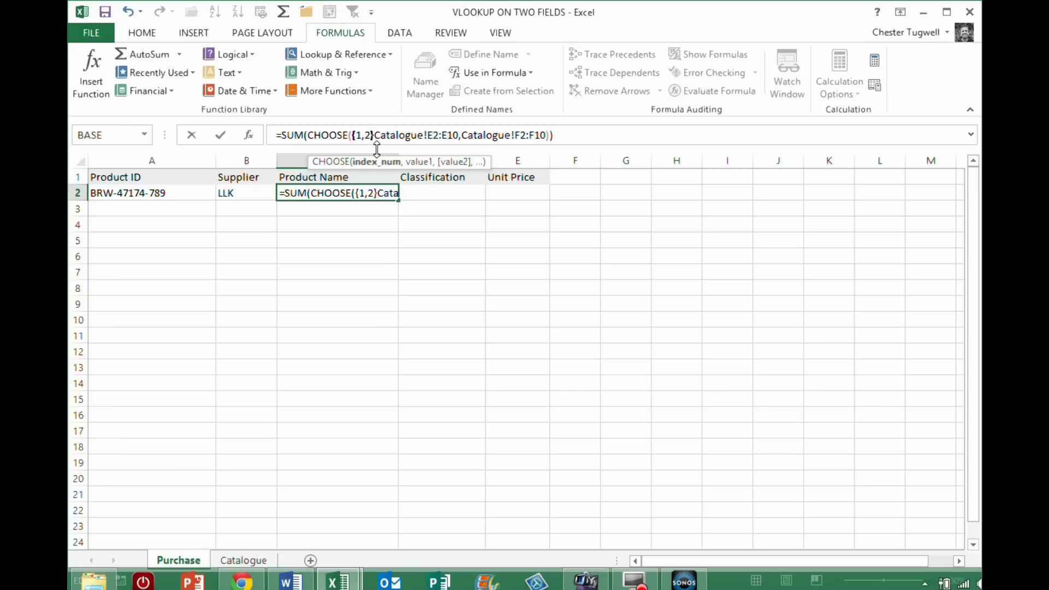
pyautogui.write(',')
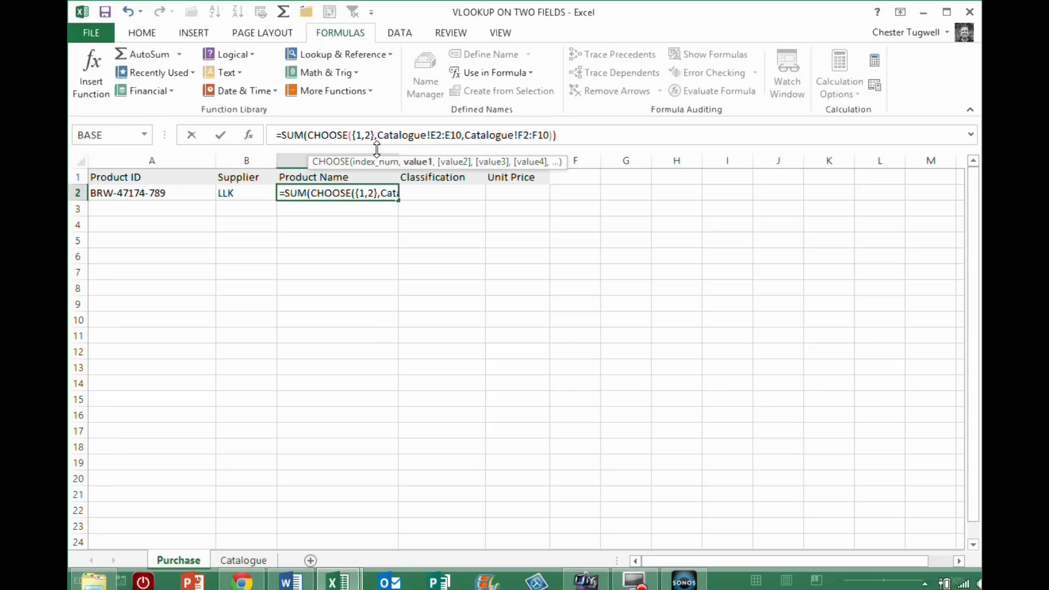
pyautogui.press('Return')
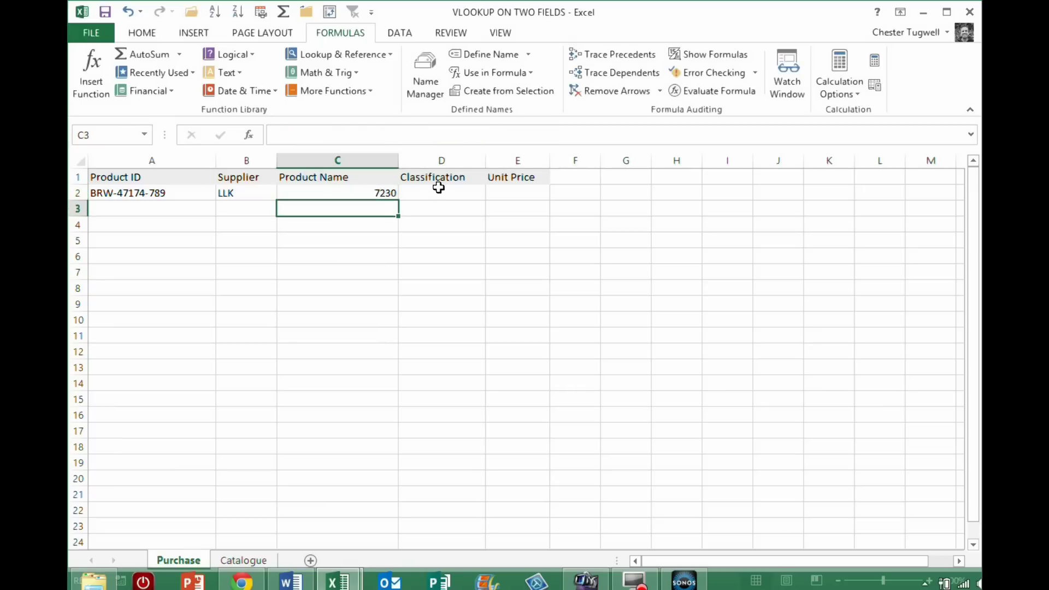
pyautogui.click(392, 194)
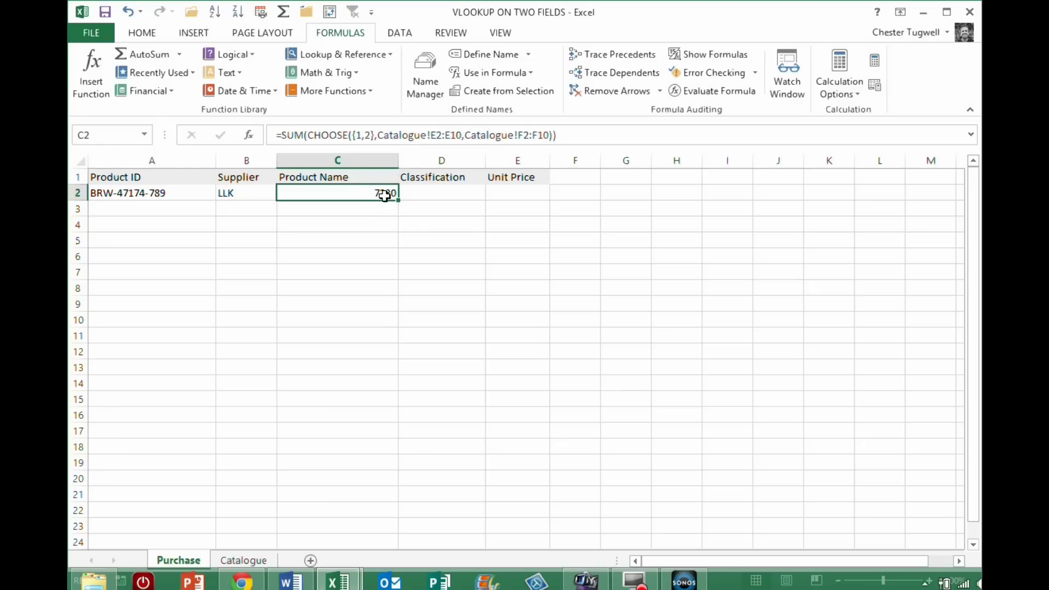
pyautogui.click(243, 559)
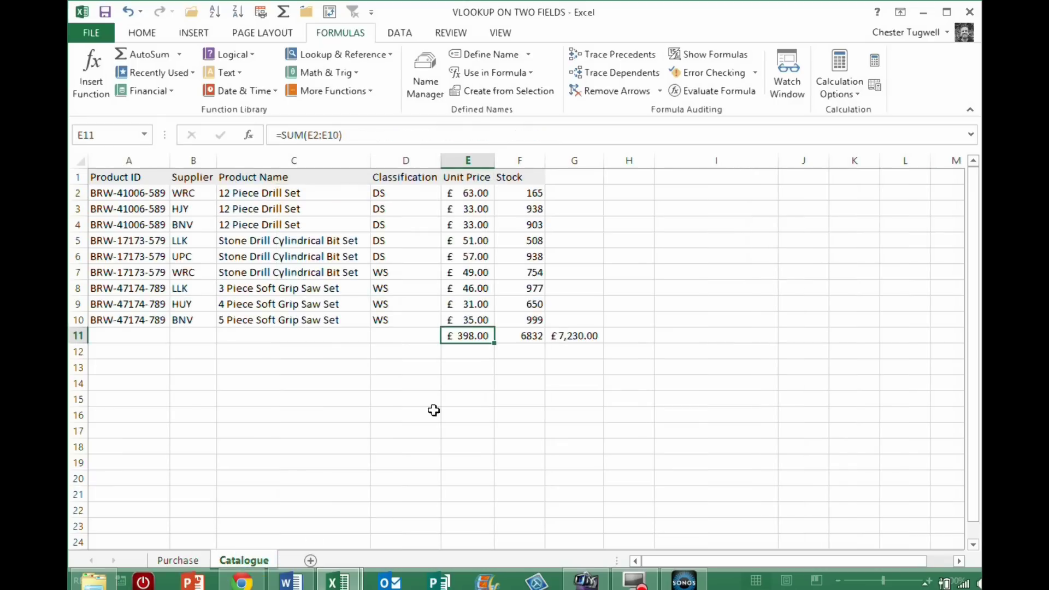
pyautogui.click(530, 335)
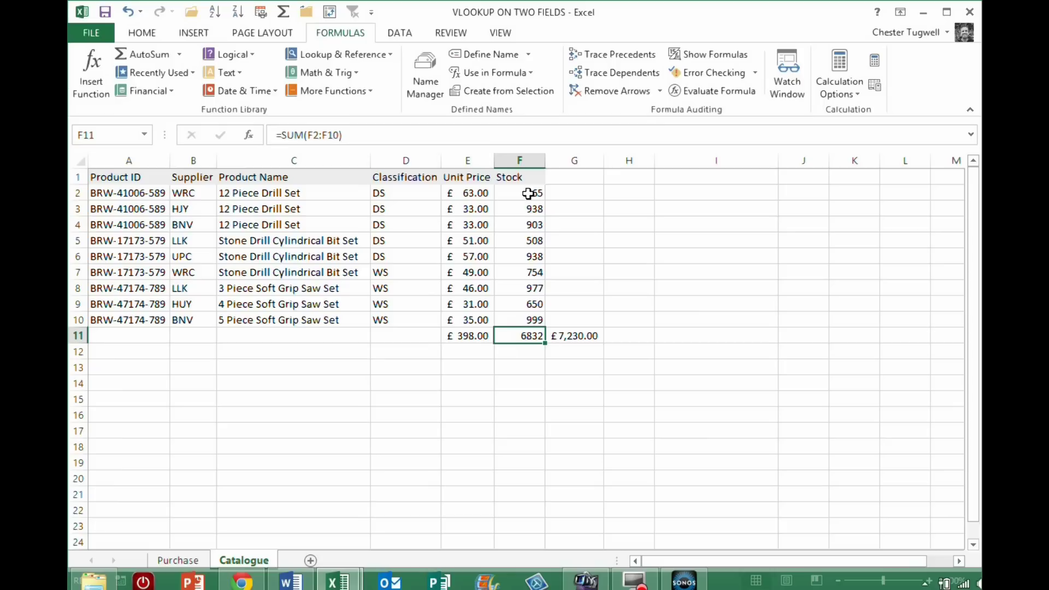
pyautogui.click(582, 337)
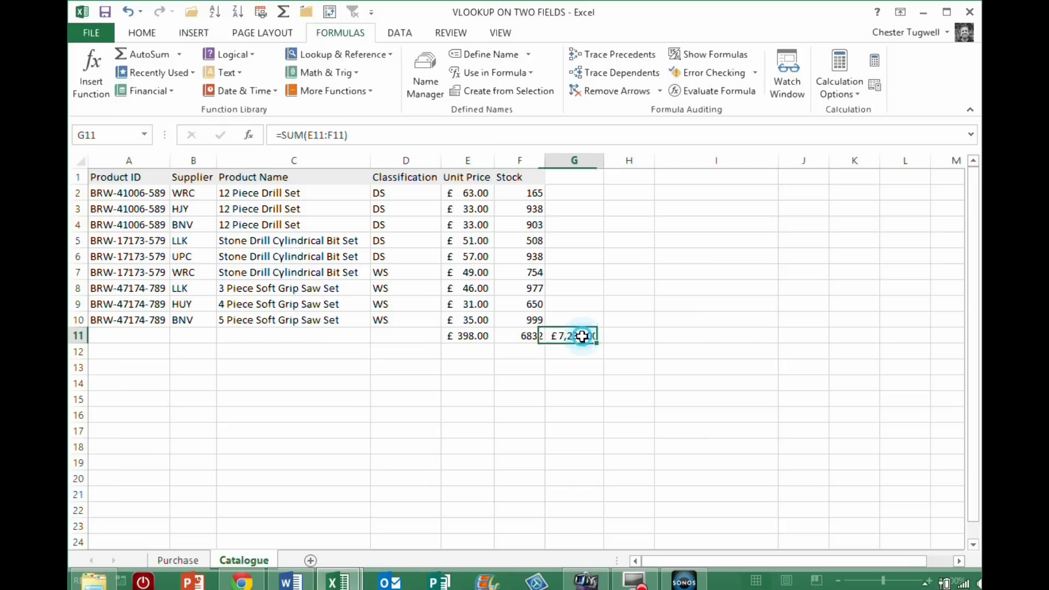
pyautogui.click(188, 561)
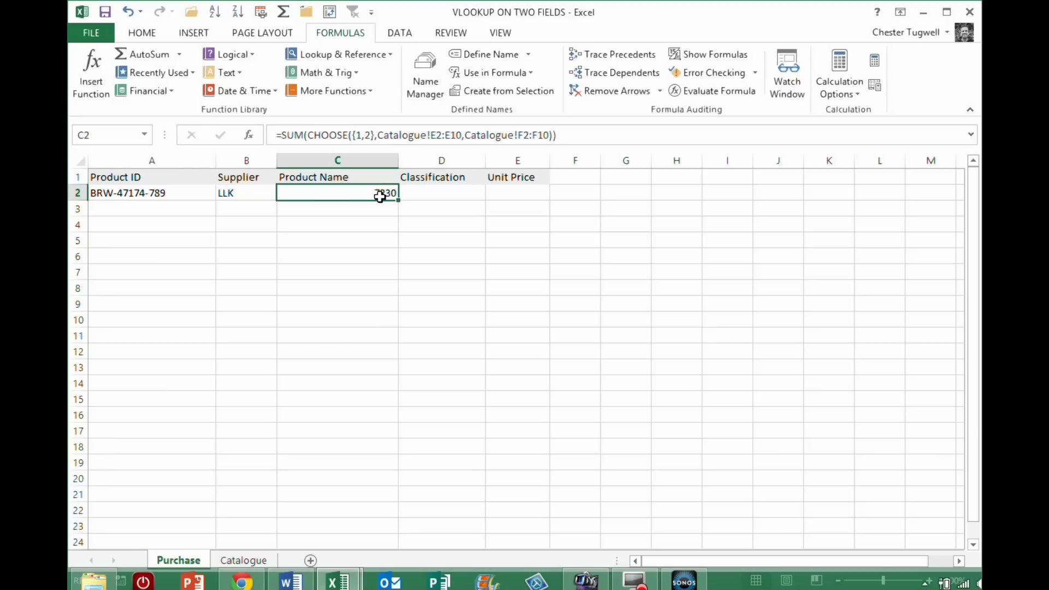
pyautogui.click(564, 136)
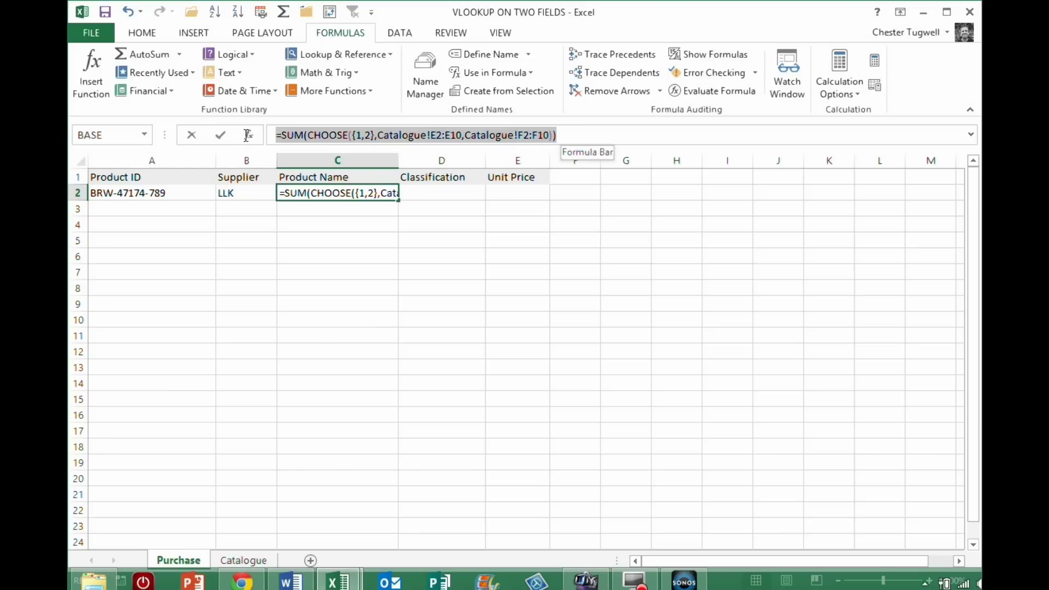
# Step: Clear the old SUM/CHOOSE formula from C2
pyautogui.hotkey('ctrl', 'a')
pyautogui.press('BackSpace')
pyautogui.click(340, 238)
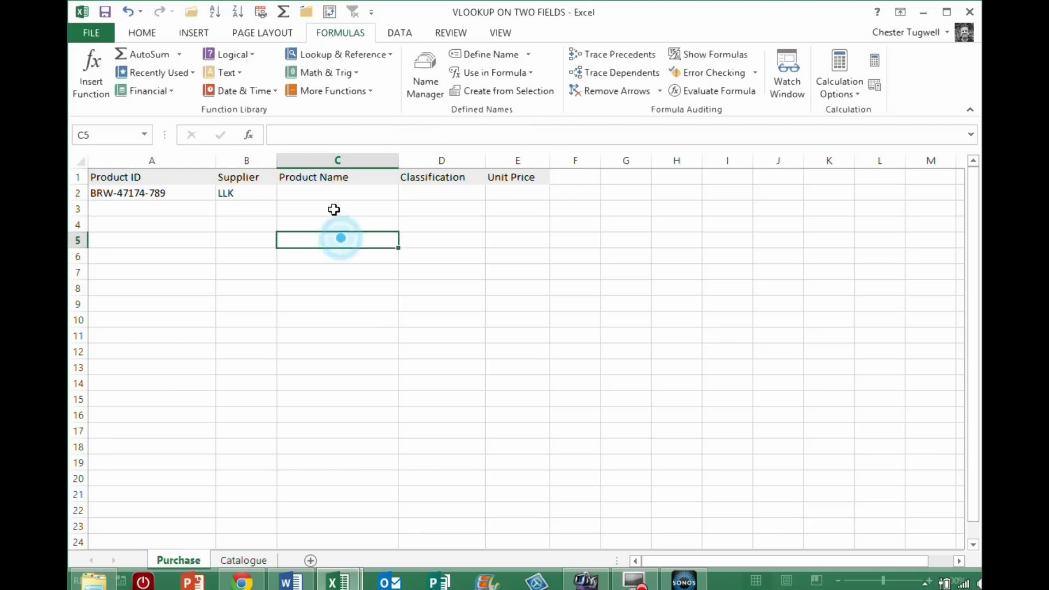
pyautogui.click(333, 194)
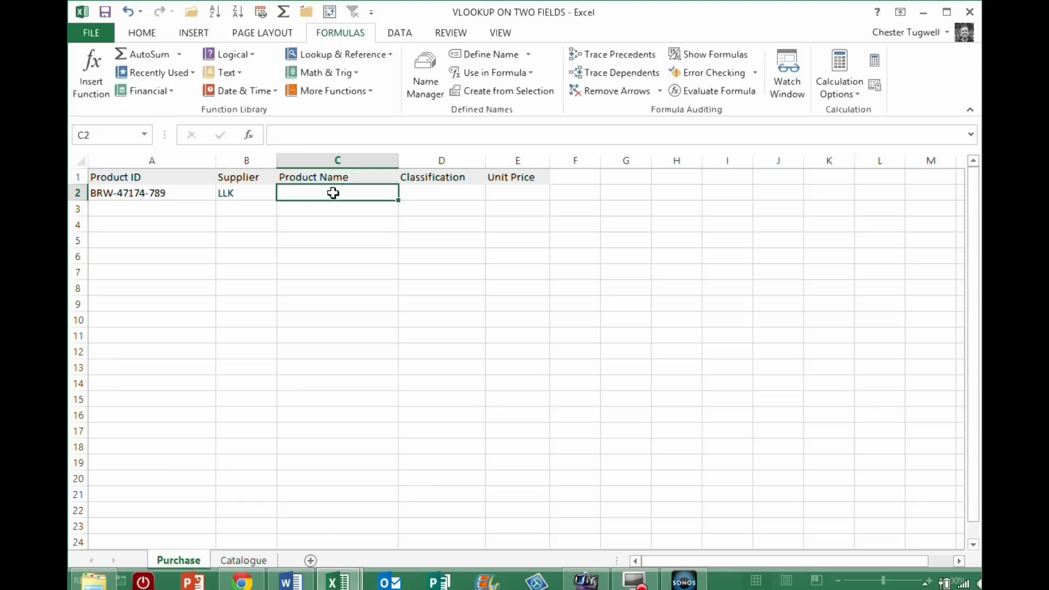
# Step: Start =vlookup(A2&B2, in C2, joining Product ID and Supplier as the lookup value
pyautogui.write('=vlook')
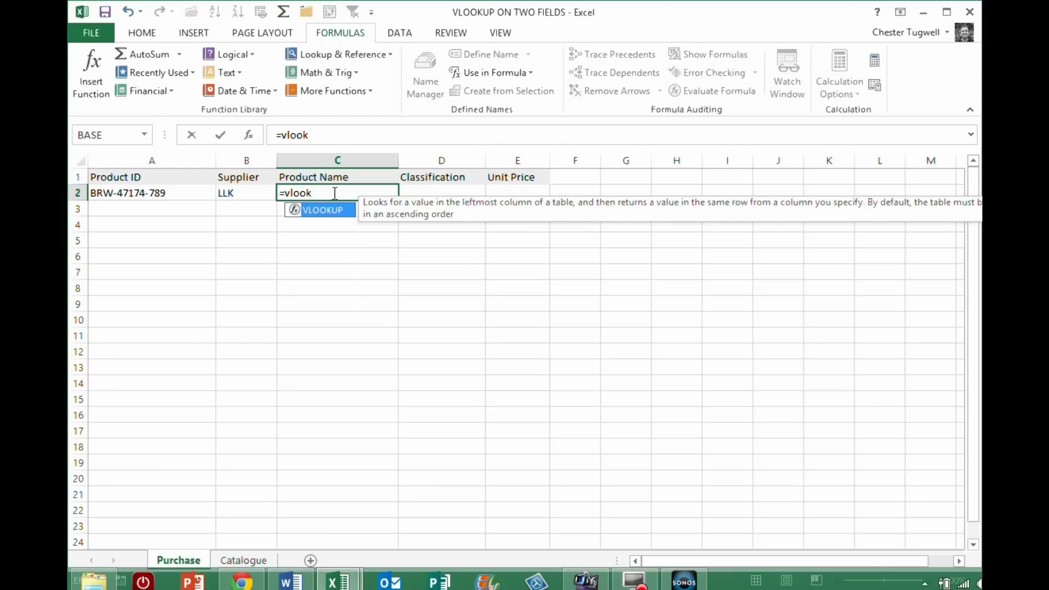
pyautogui.write('up(')
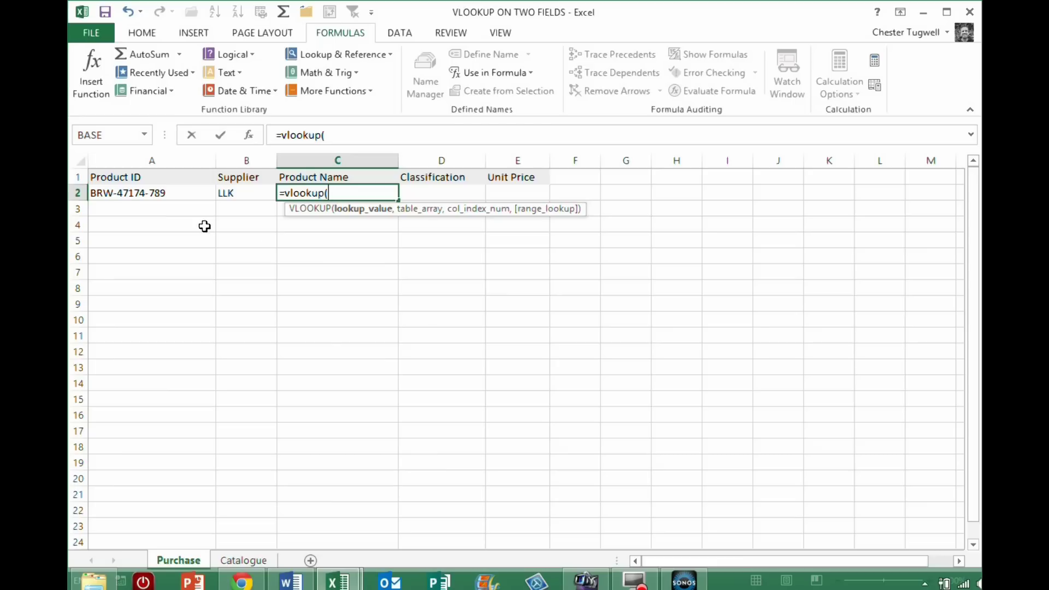
pyautogui.click(173, 197)
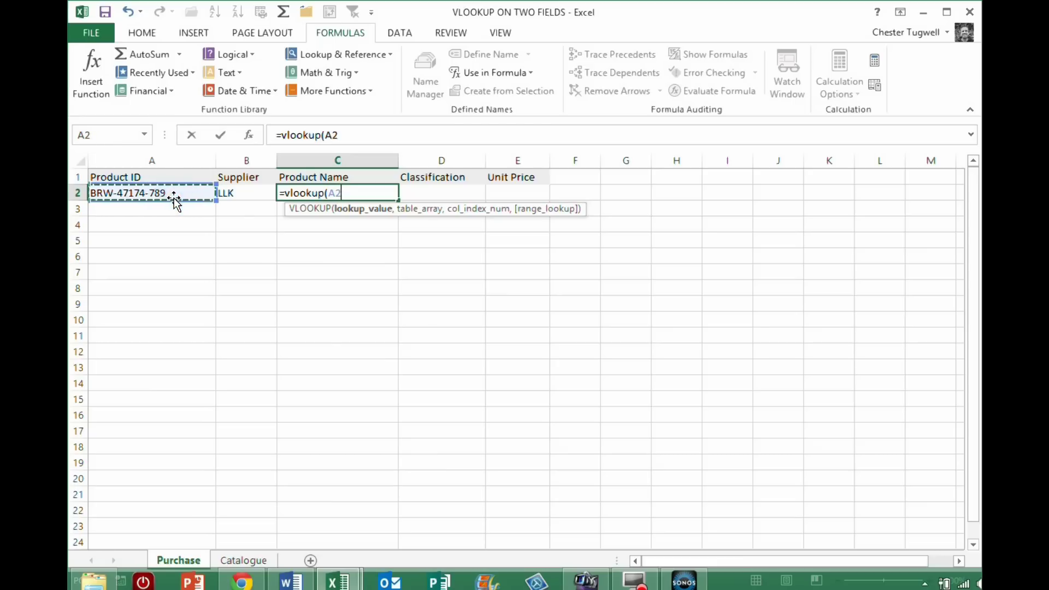
pyautogui.write('&')
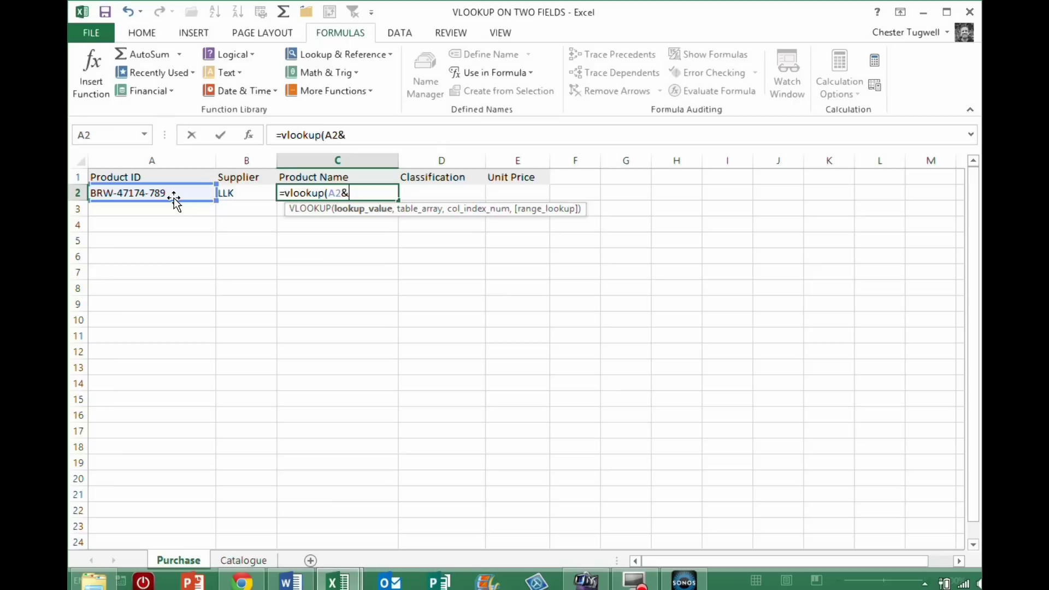
pyautogui.click(237, 192)
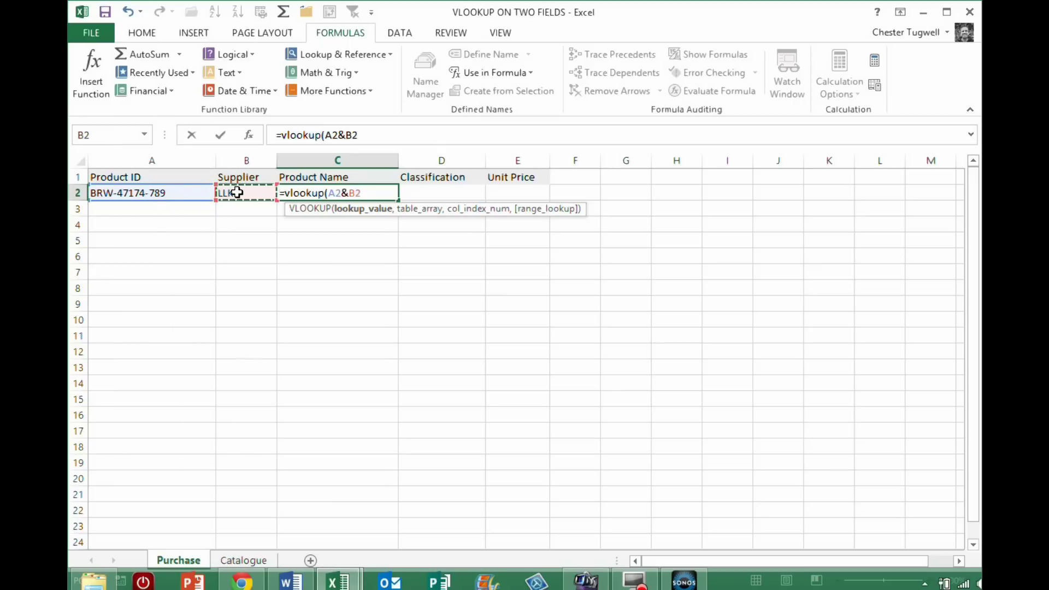
pyautogui.write(',')
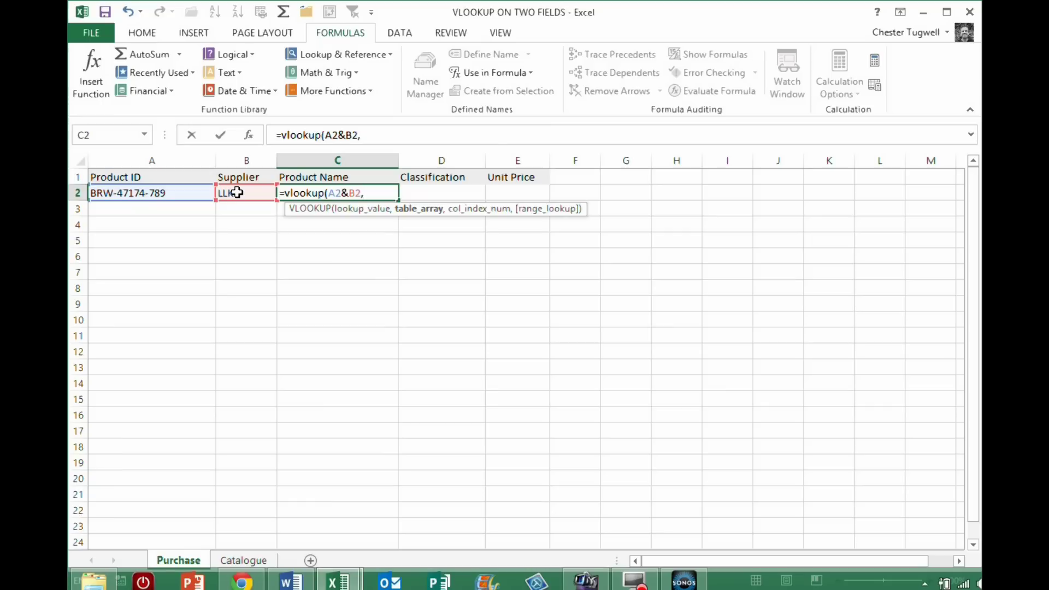
pyautogui.click(244, 560)
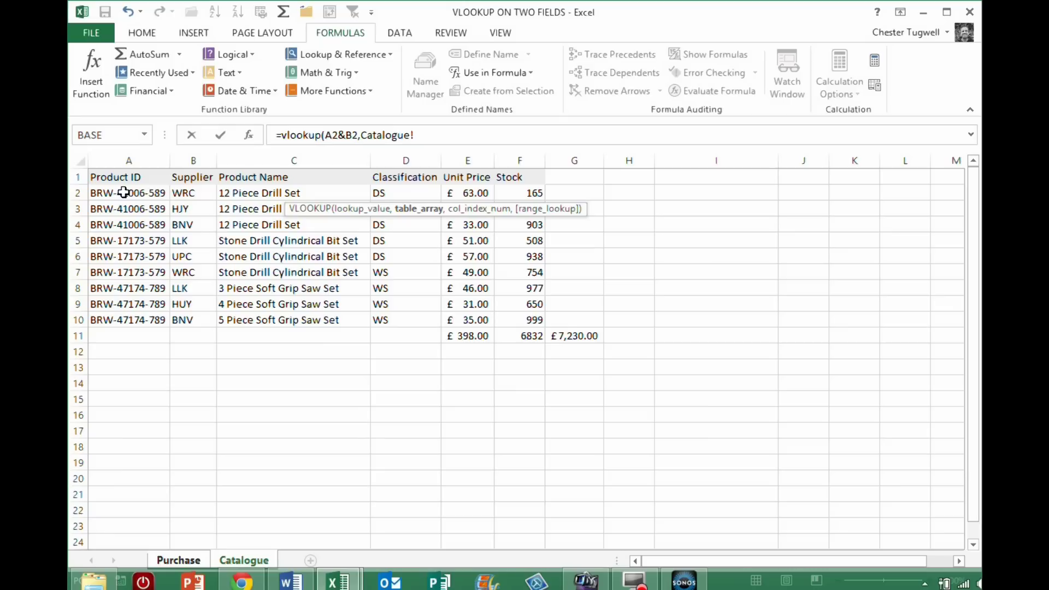
pyautogui.click(191, 560)
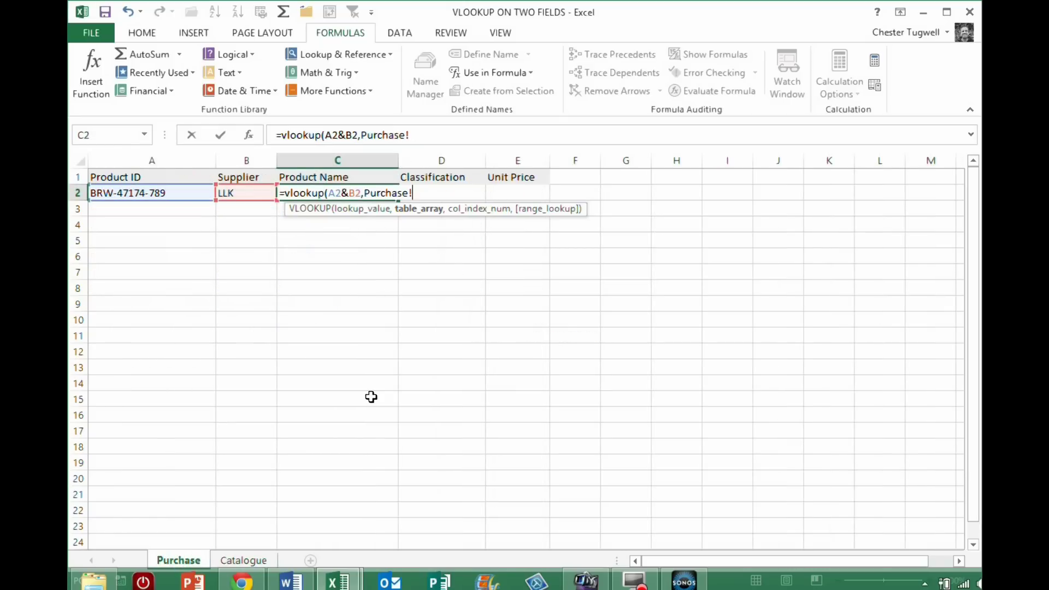
pyautogui.press('BackSpace')
pyautogui.press('BackSpace')
pyautogui.press('BackSpace')
pyautogui.press('BackSpace')
pyautogui.press('BackSpace')
pyautogui.press('BackSpace')
pyautogui.press('BackSpace')
pyautogui.press('BackSpace')
pyautogui.press('BackSpace')
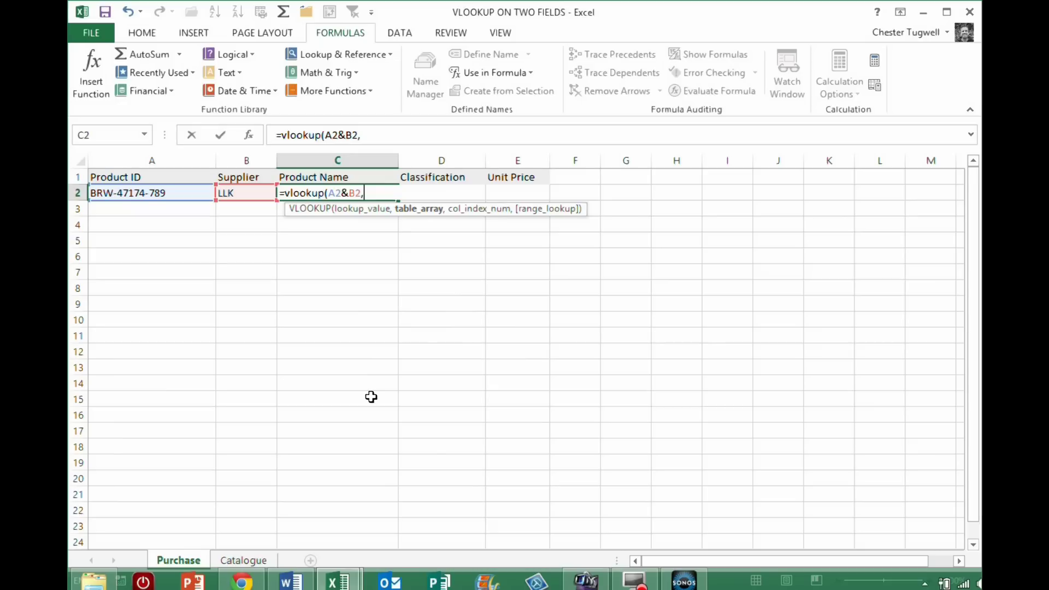
# Step: Continue the VLOOKUP with choose({1,2,3,4}, as its table argument
pyautogui.write('choos')
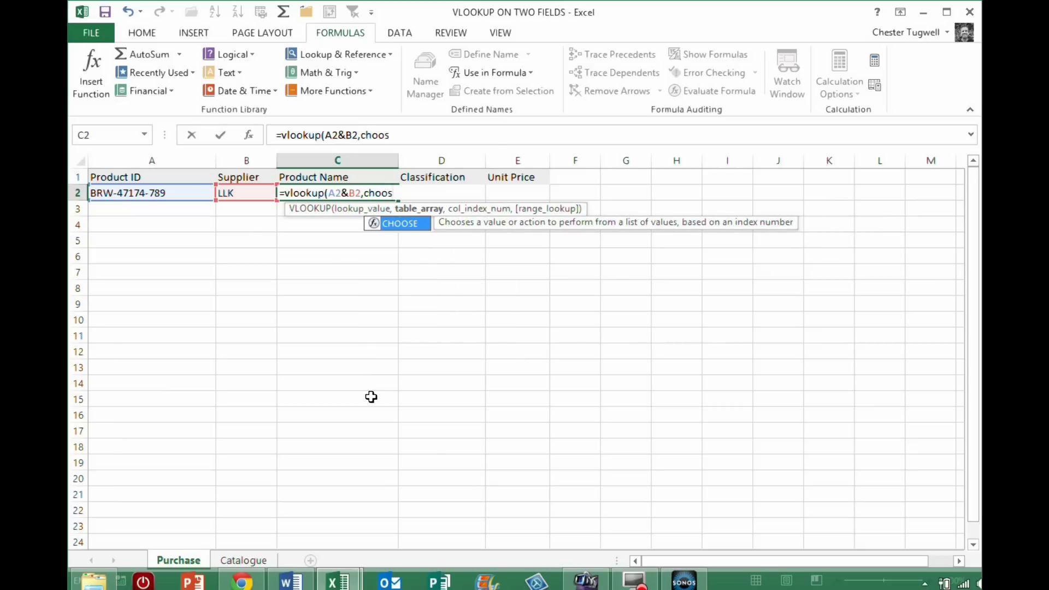
pyautogui.write('e(')
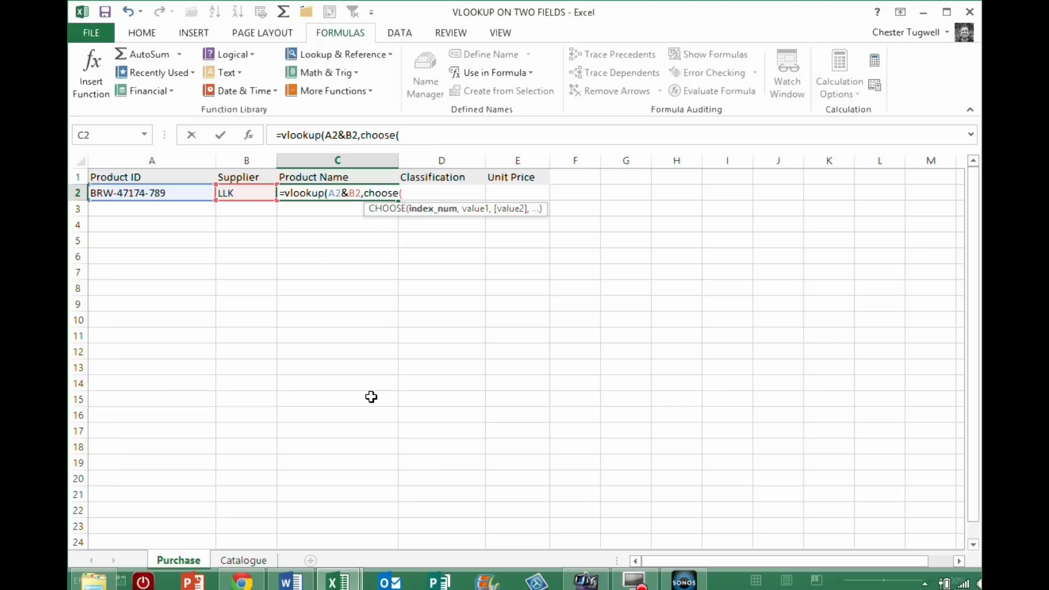
pyautogui.click(246, 560)
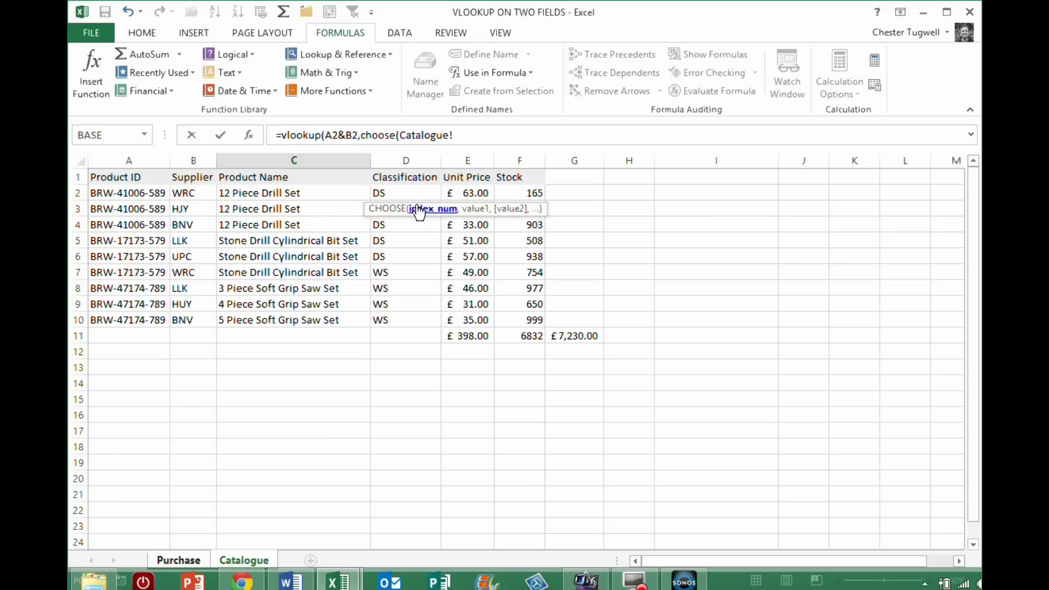
pyautogui.click(170, 558)
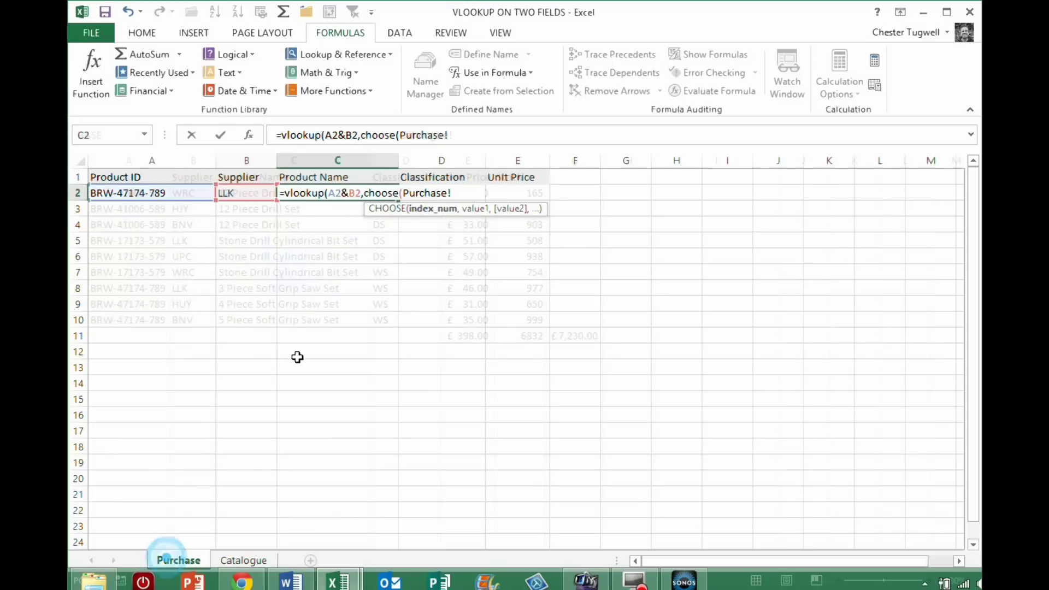
pyautogui.press('BackSpace')
pyautogui.press('BackSpace')
pyautogui.press('BackSpace')
pyautogui.press('BackSpace')
pyautogui.press('BackSpace')
pyautogui.press('BackSpace')
pyautogui.press('BackSpace')
pyautogui.press('BackSpace')
pyautogui.press('BackSpace')
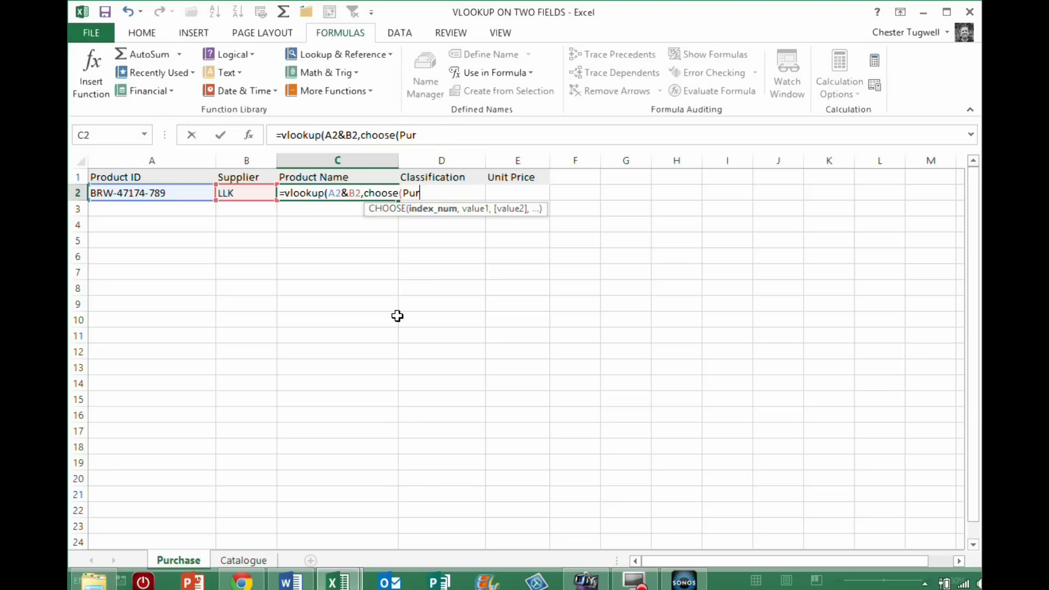
pyautogui.write('1')
pyautogui.write('1')
pyautogui.write(',2')
pyautogui.write(',3,4')
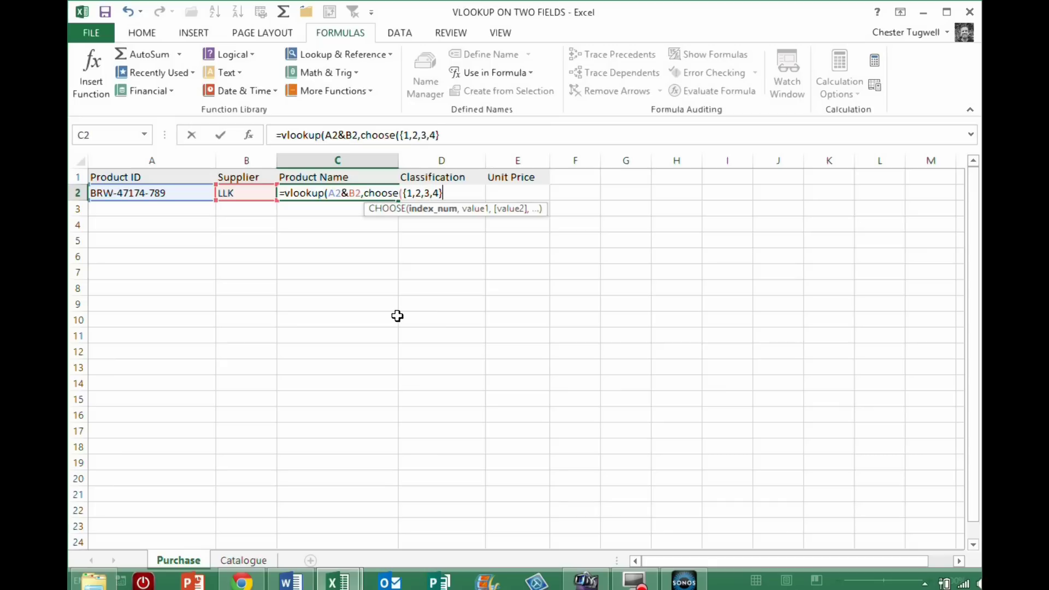
pyautogui.write('},')
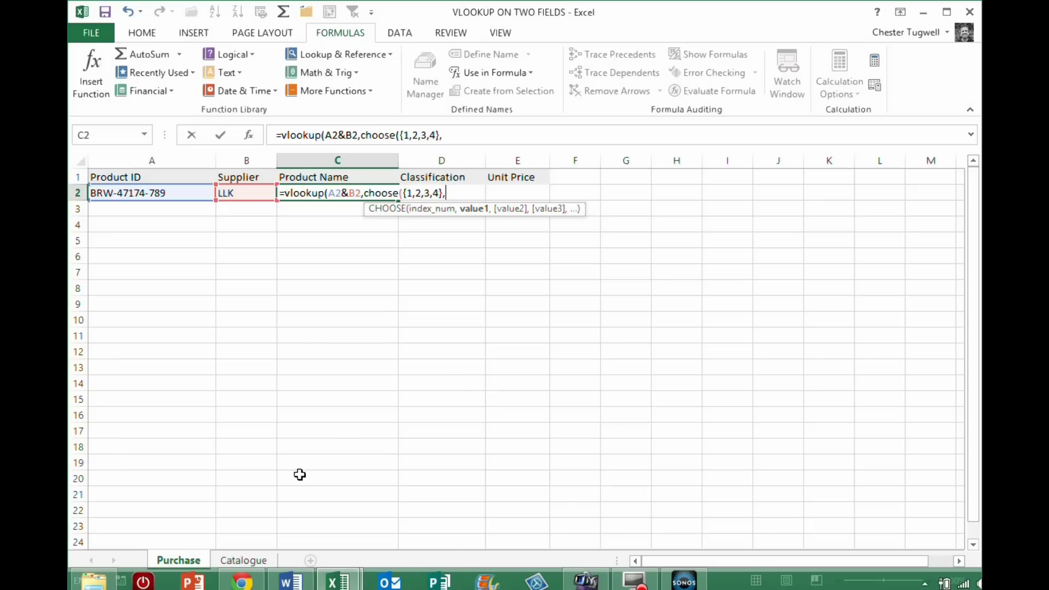
# Step: Add Catalogue!A2:A10&Catalogue!B2:B10 as the first CHOOSE array
pyautogui.click(261, 561)
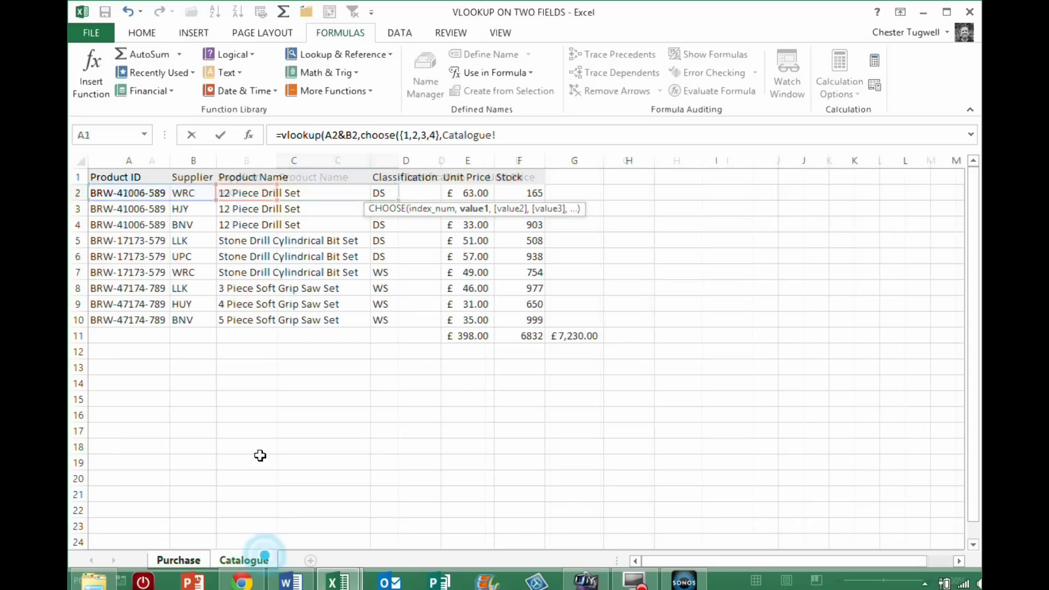
pyautogui.moveTo(155, 196); pyautogui.dragTo(157, 321)
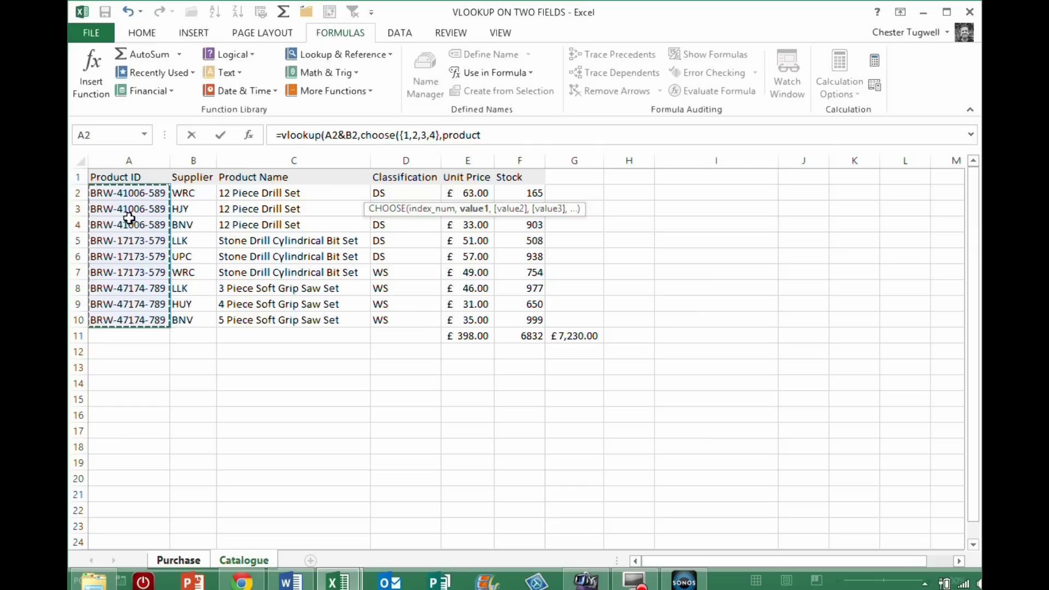
pyautogui.click(496, 136)
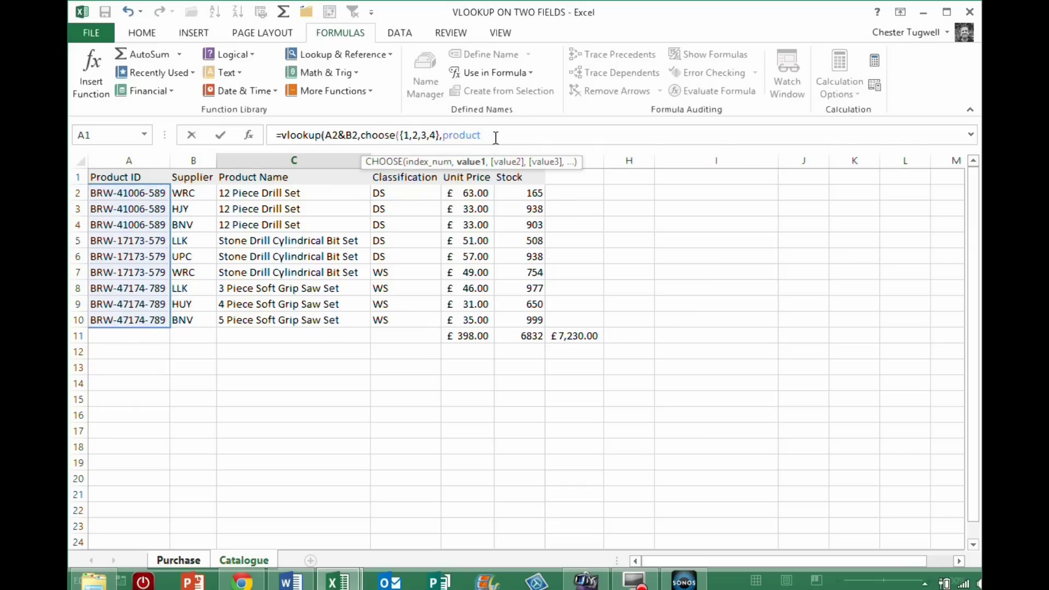
pyautogui.write('&')
pyautogui.moveTo(201, 190); pyautogui.dragTo(202, 312)
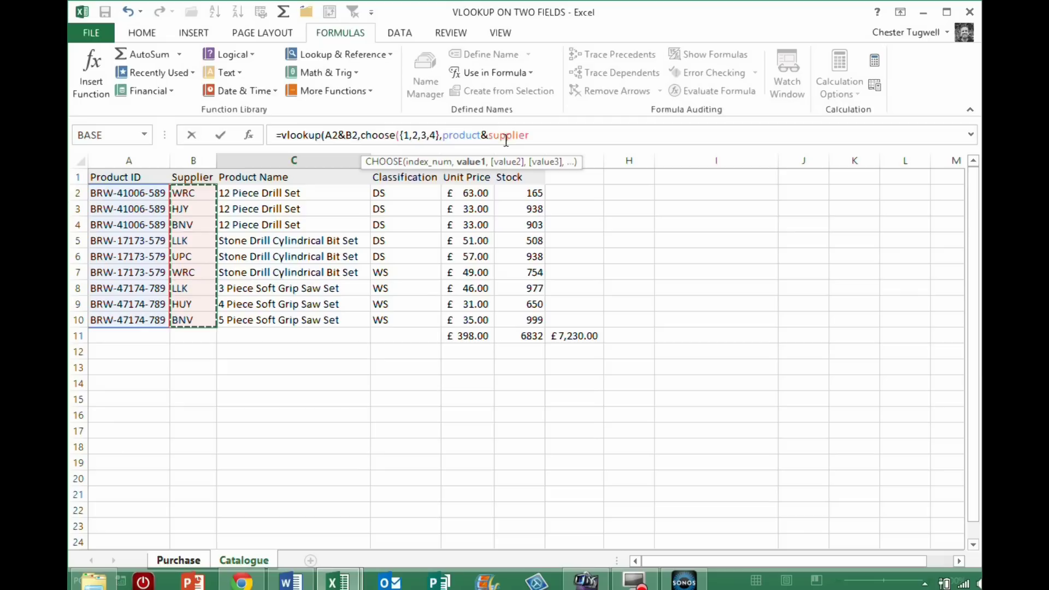
pyautogui.write(',')
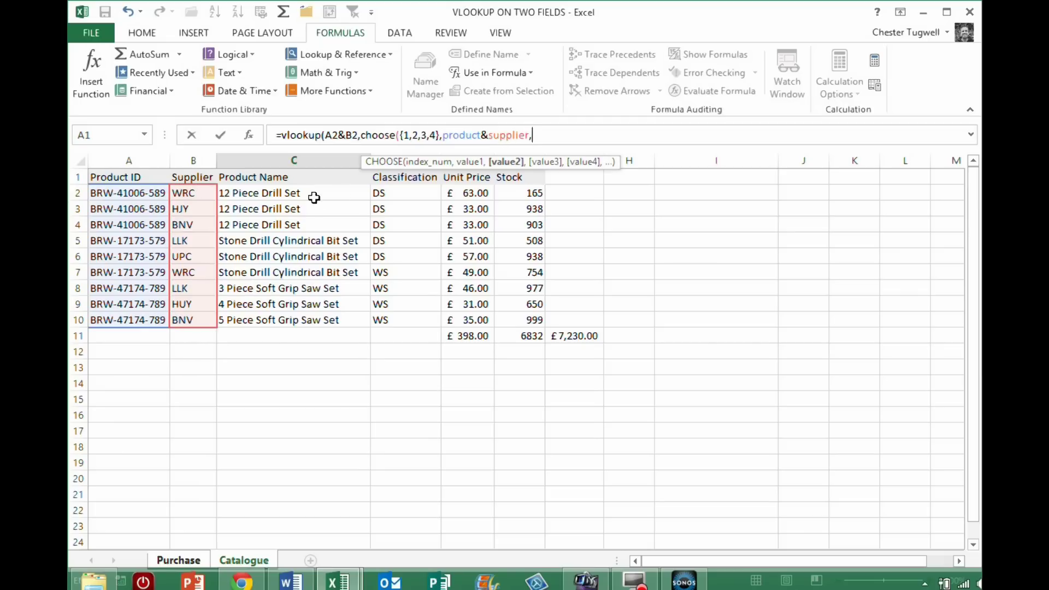
# Step: Add Catalogue C2:C10, D2:D10 and E2:E10, then finish with column 2 and exact match
pyautogui.moveTo(290, 192); pyautogui.dragTo(296, 311)
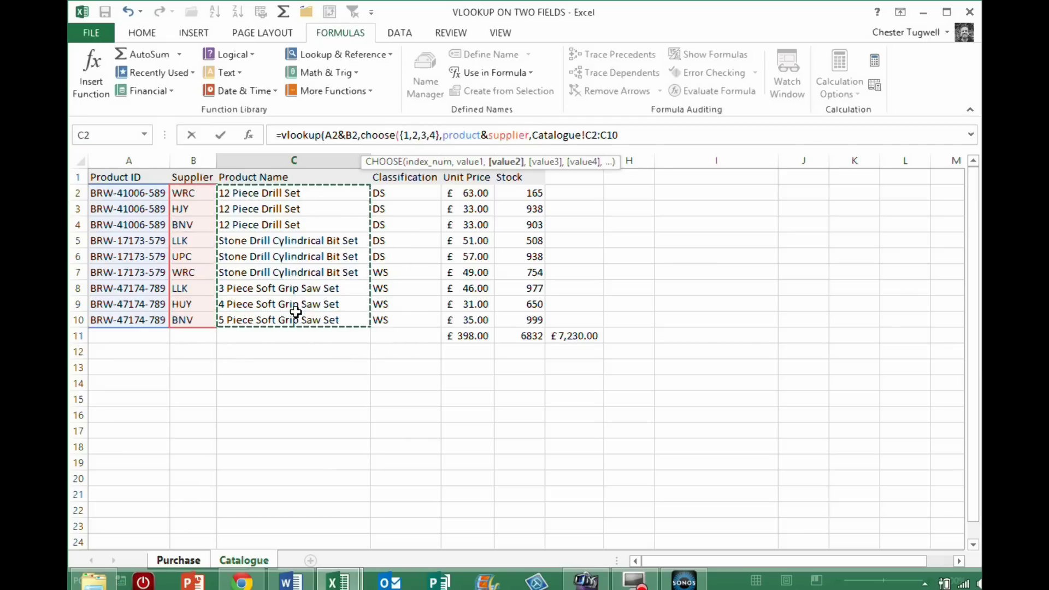
pyautogui.write(',')
pyautogui.moveTo(396, 192); pyautogui.dragTo(394, 320)
pyautogui.write(',Catalogue!D2:D10,')
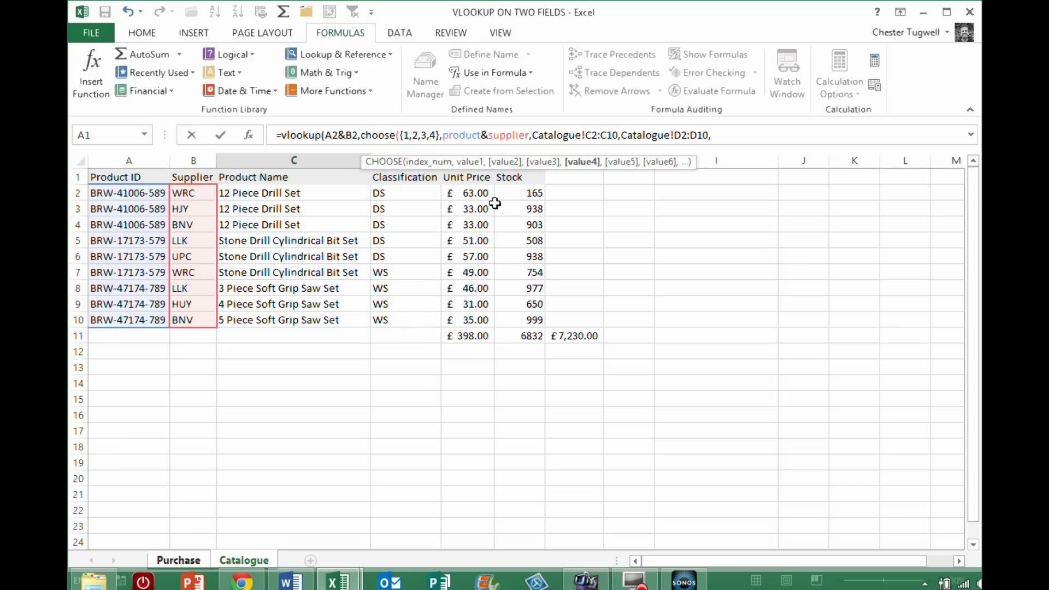
pyautogui.moveTo(476, 191); pyautogui.dragTo(480, 313)
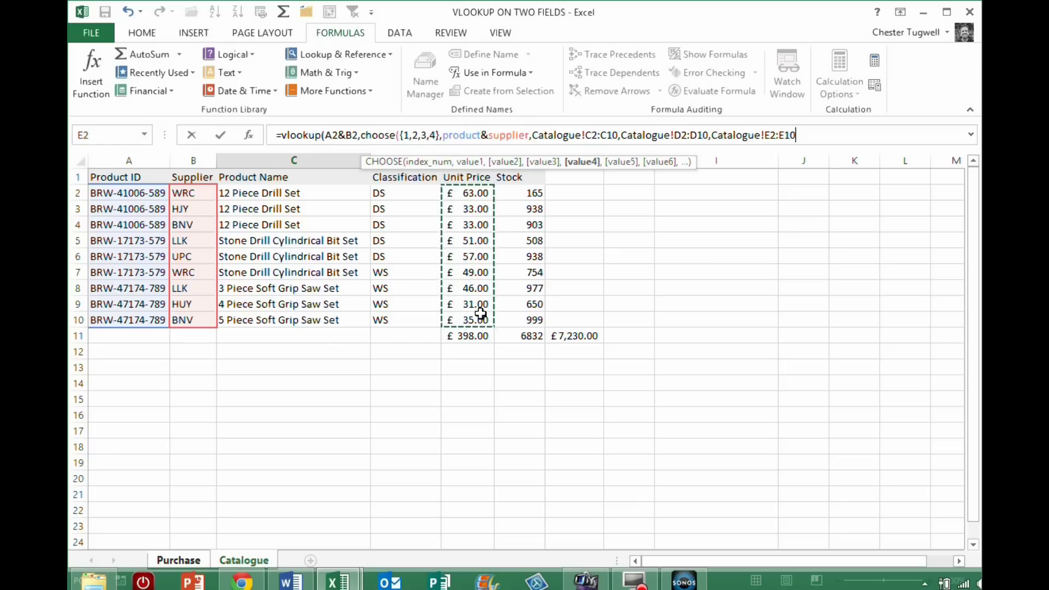
pyautogui.write(')')
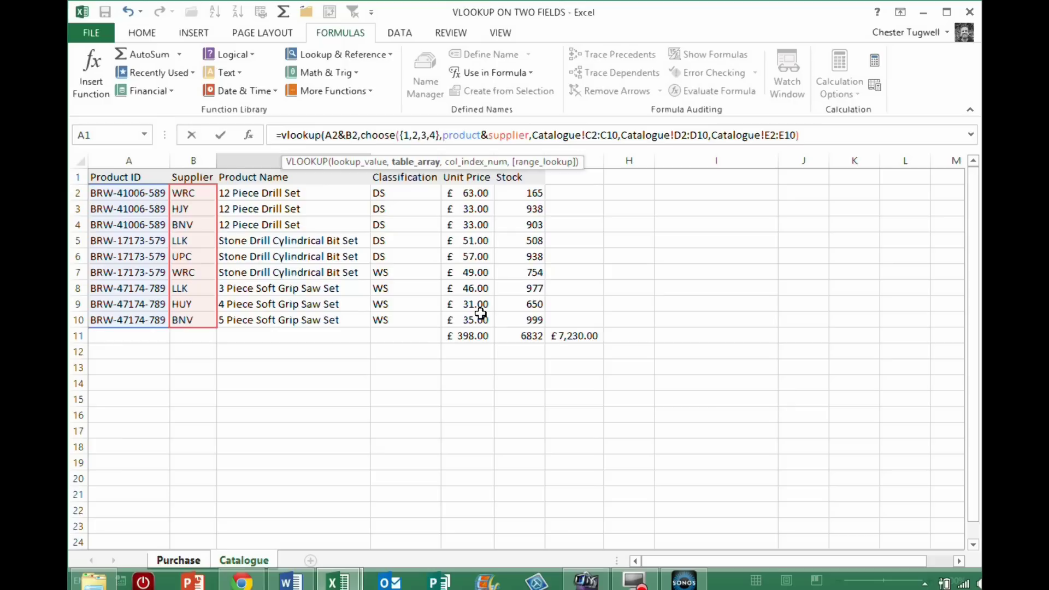
pyautogui.write(',')
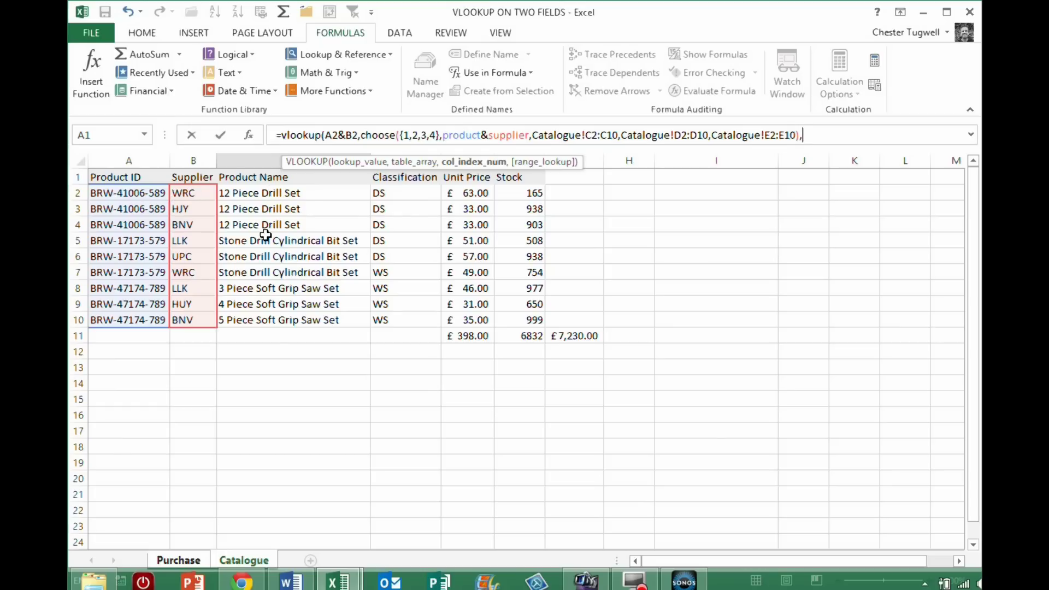
pyautogui.write('2,0')
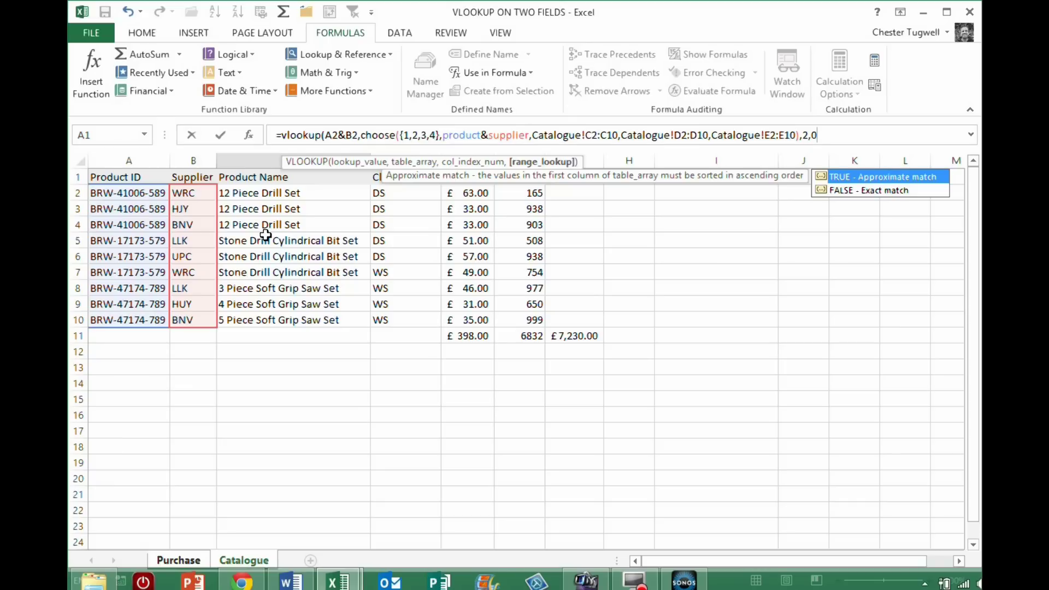
pyautogui.write(')')
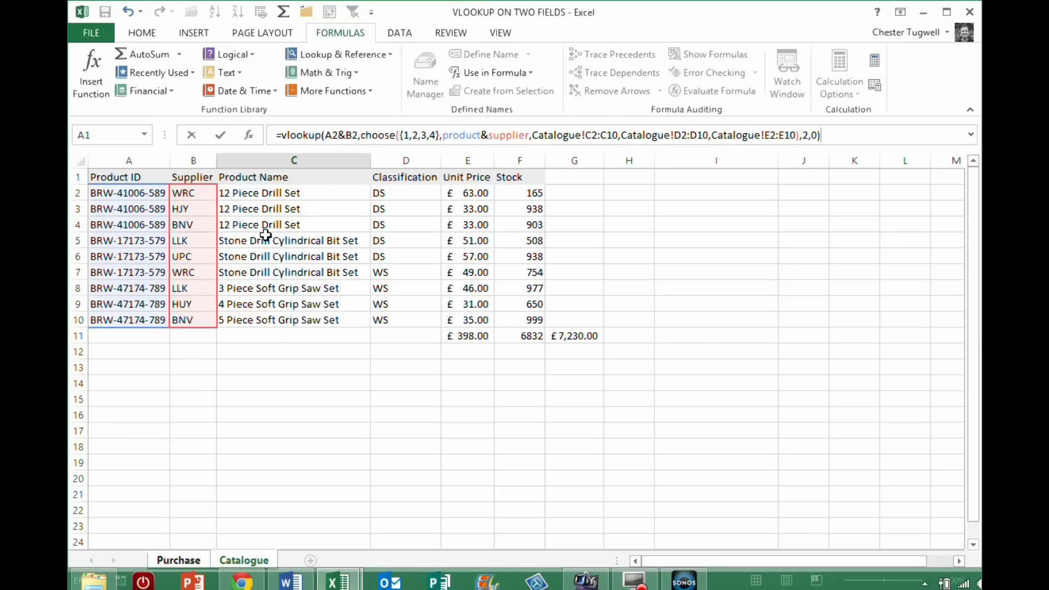
# Step: Enter the lookup formula, which shows #N/A, and pick product ID BRW-41006-589 in A2
pyautogui.press('Return')
pyautogui.click(368, 194)
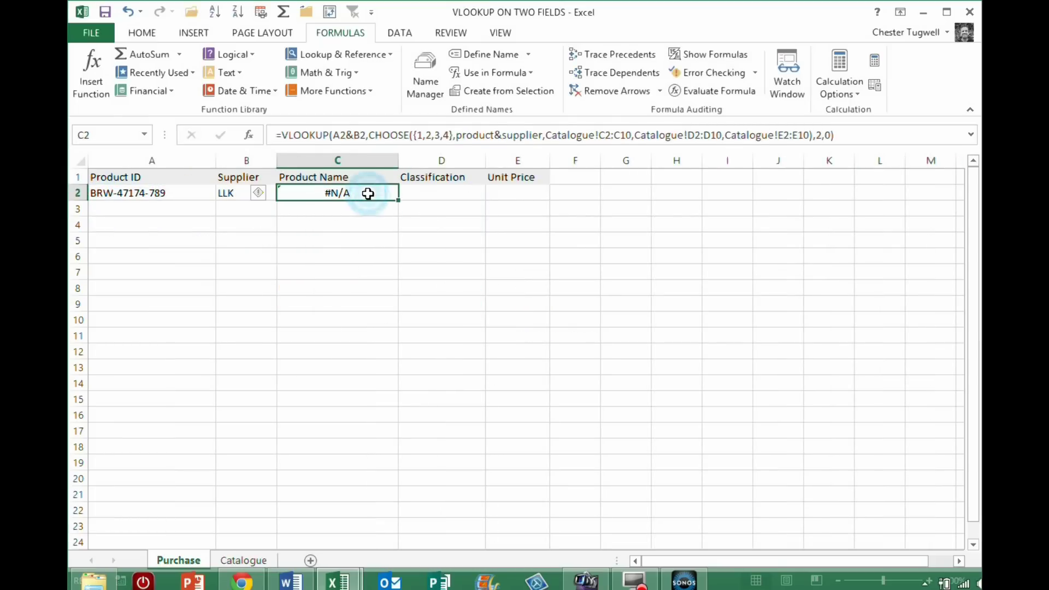
pyautogui.click(178, 192)
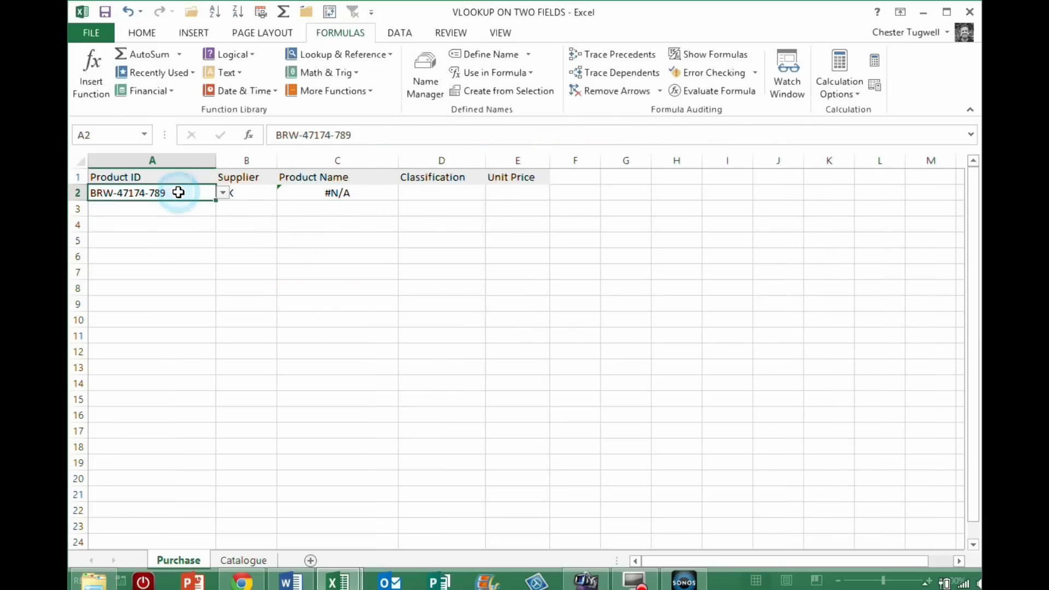
pyautogui.click(243, 560)
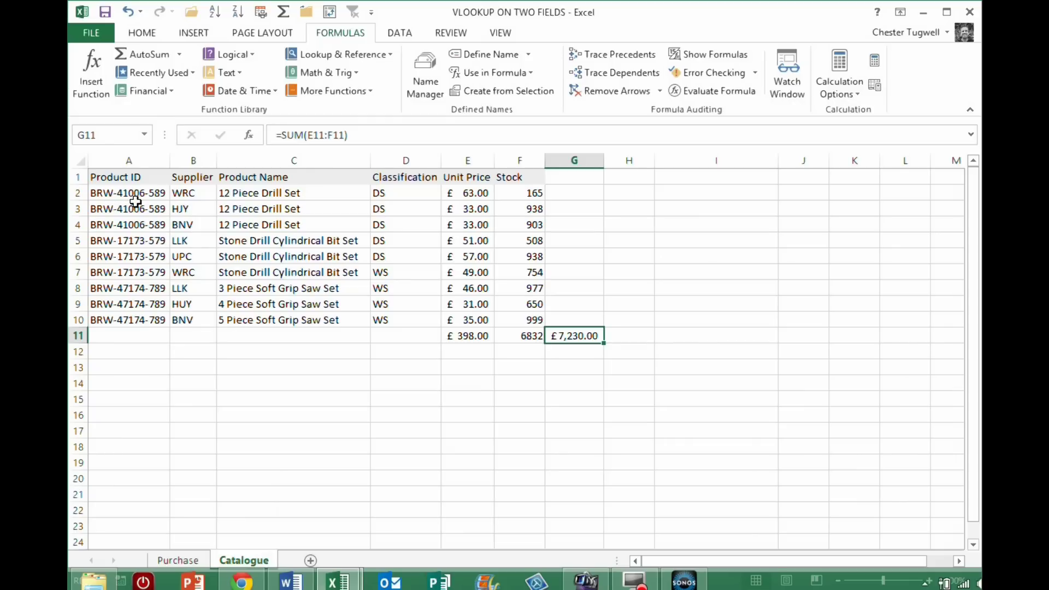
pyautogui.click(203, 561)
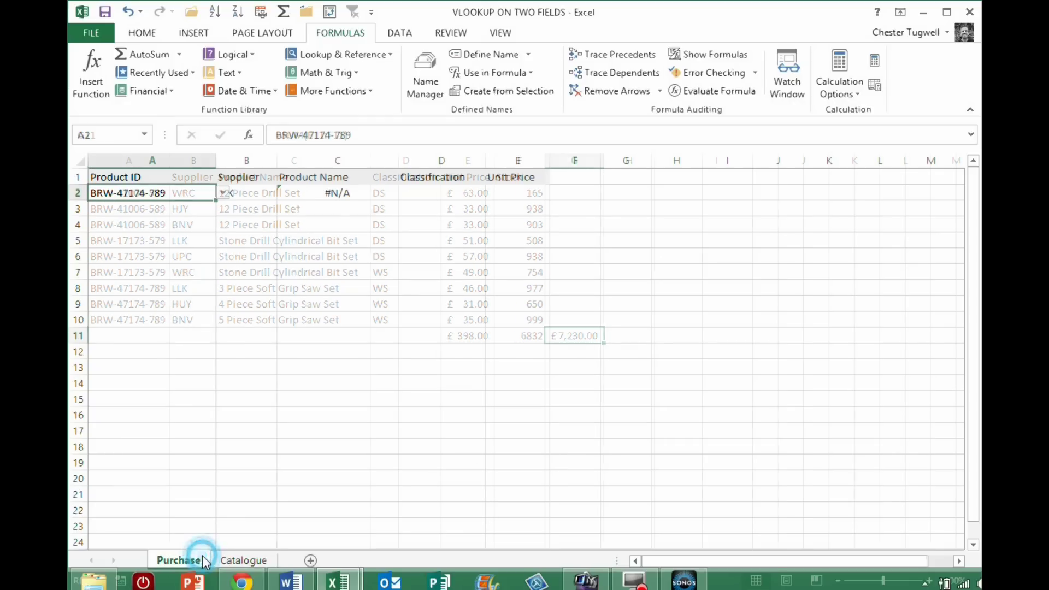
pyautogui.click(223, 192)
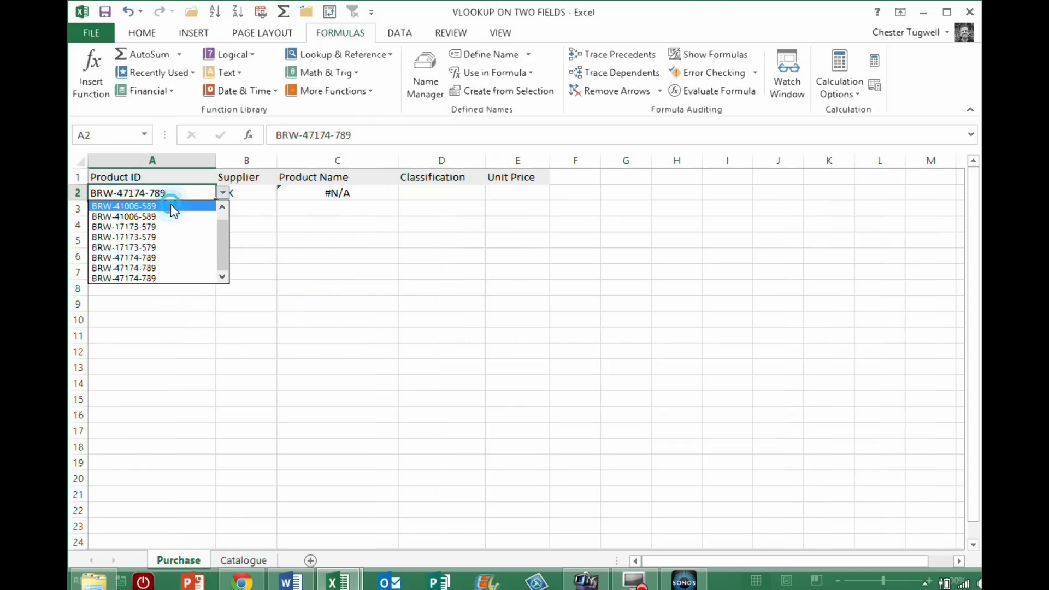
pyautogui.click(172, 206)
pyautogui.click(241, 560)
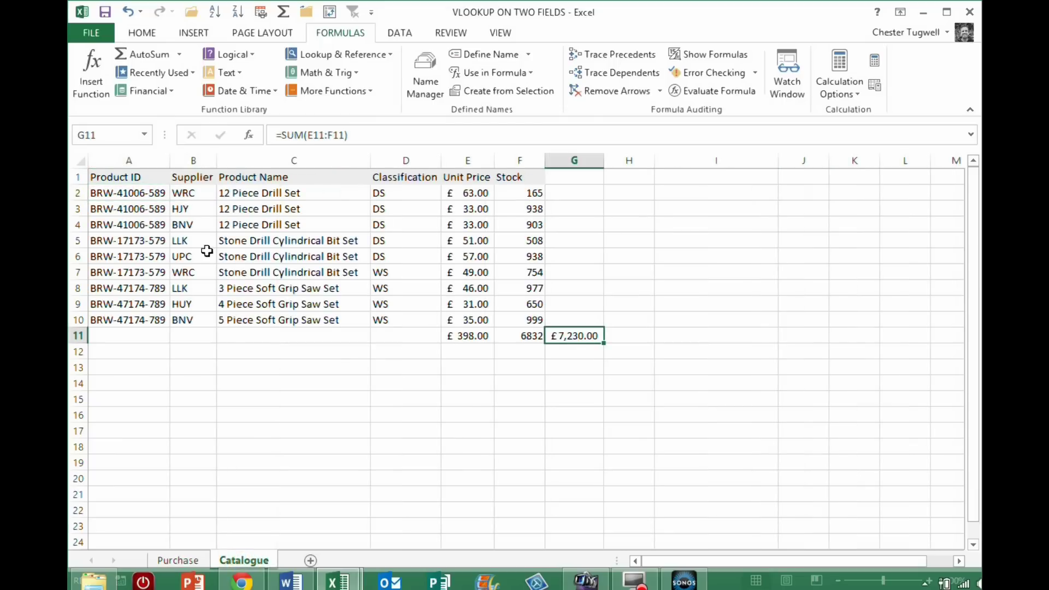
pyautogui.click(180, 560)
# Step: Choose WRC as the supplier in B2
pyautogui.click(261, 192)
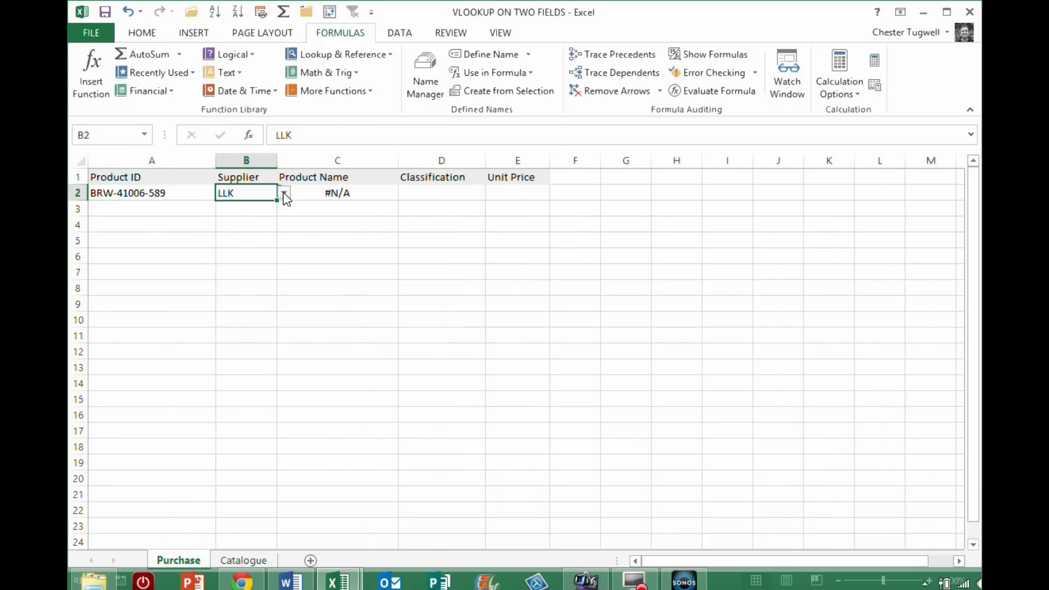
pyautogui.click(284, 194)
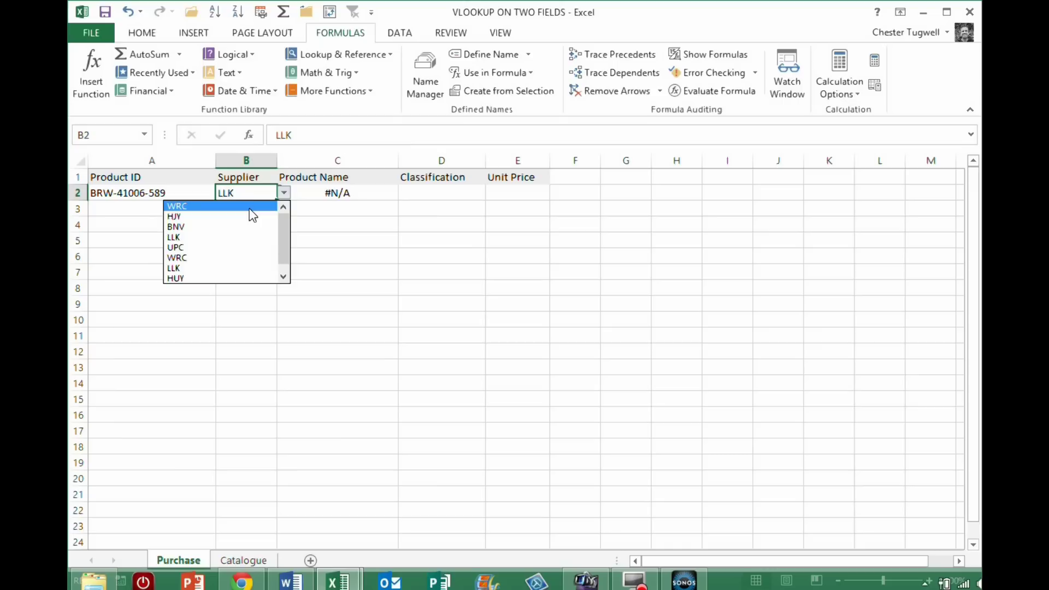
pyautogui.click(251, 211)
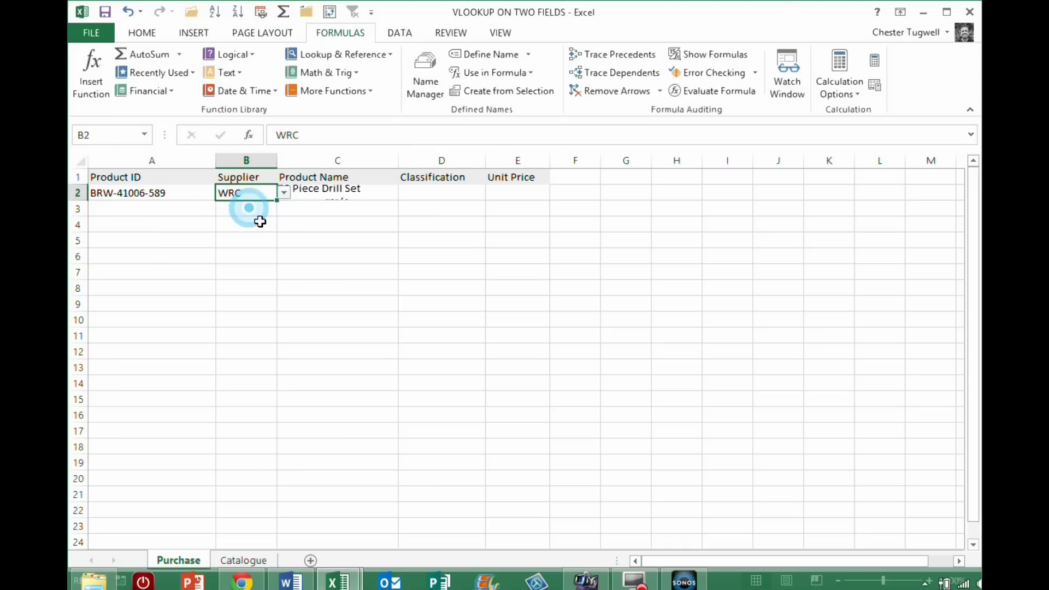
pyautogui.click(317, 213)
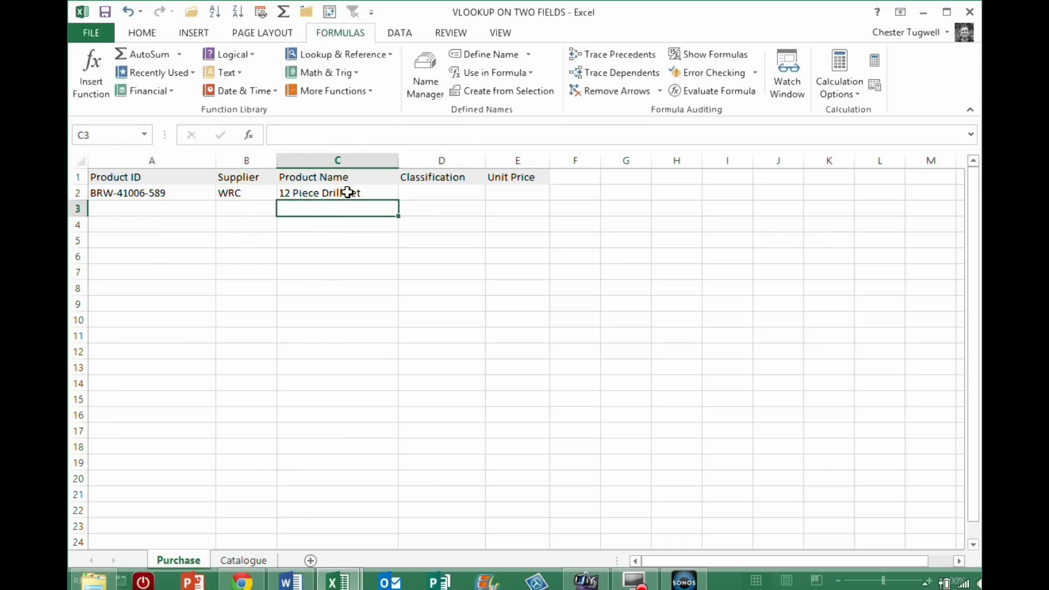
# Step: Change the product ID in A2 to BRW-47174-789, checking the Catalogue sheet
pyautogui.click(187, 194)
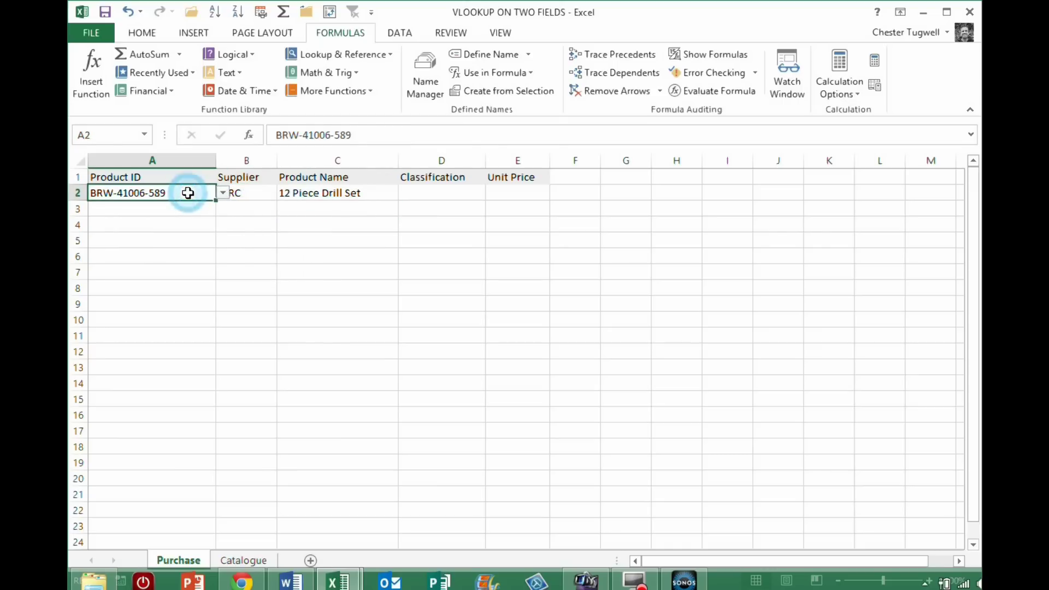
pyautogui.click(231, 561)
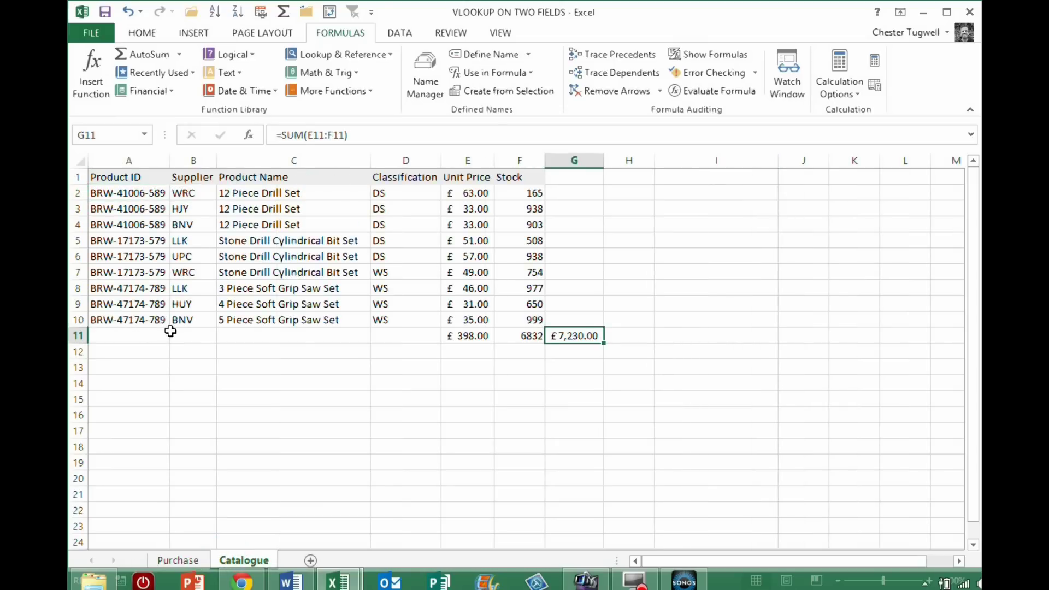
pyautogui.click(163, 562)
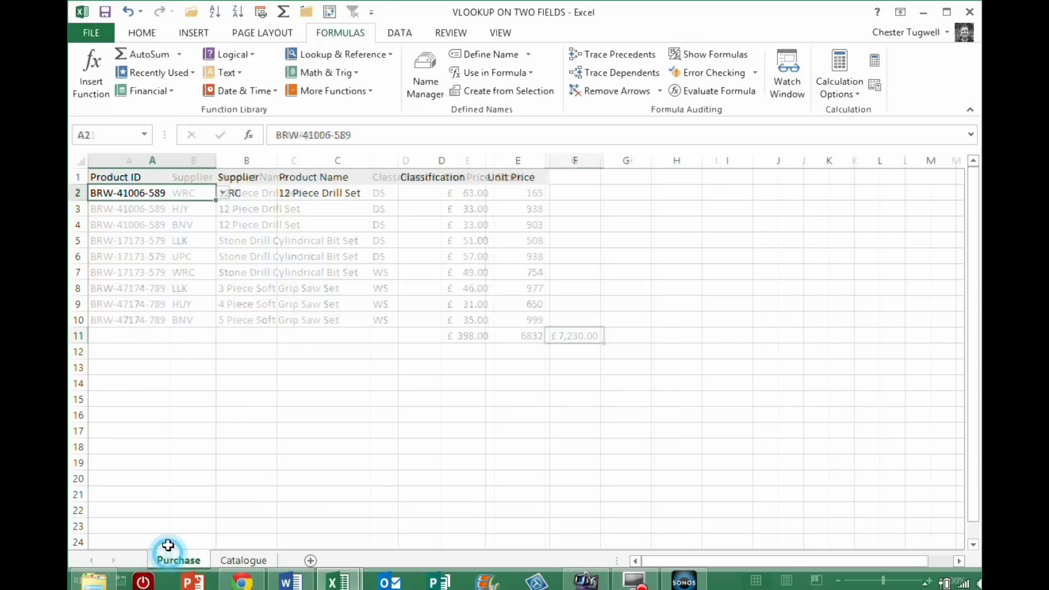
pyautogui.click(223, 193)
pyautogui.click(157, 278)
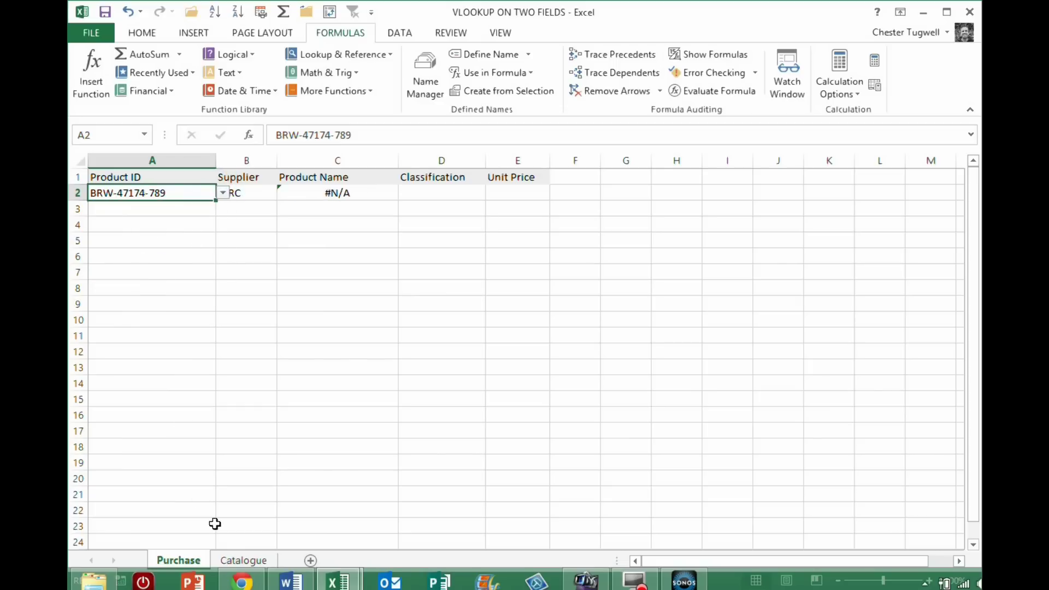
pyautogui.click(241, 560)
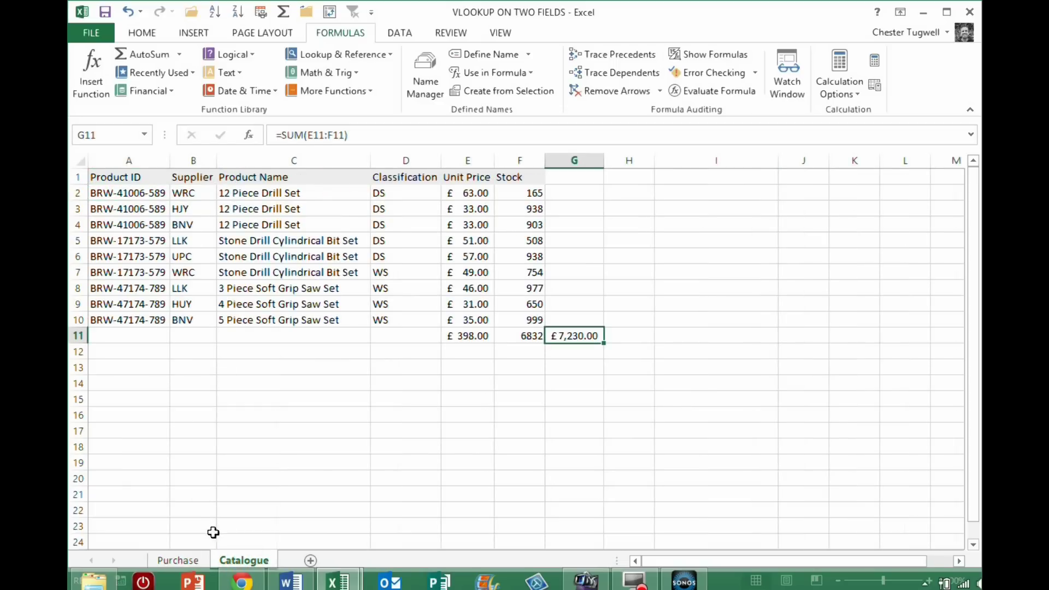
pyautogui.click(192, 560)
# Step: Set the supplier in B2 to BNV and select C2, still showing #N/A
pyautogui.click(273, 193)
pyautogui.click(283, 192)
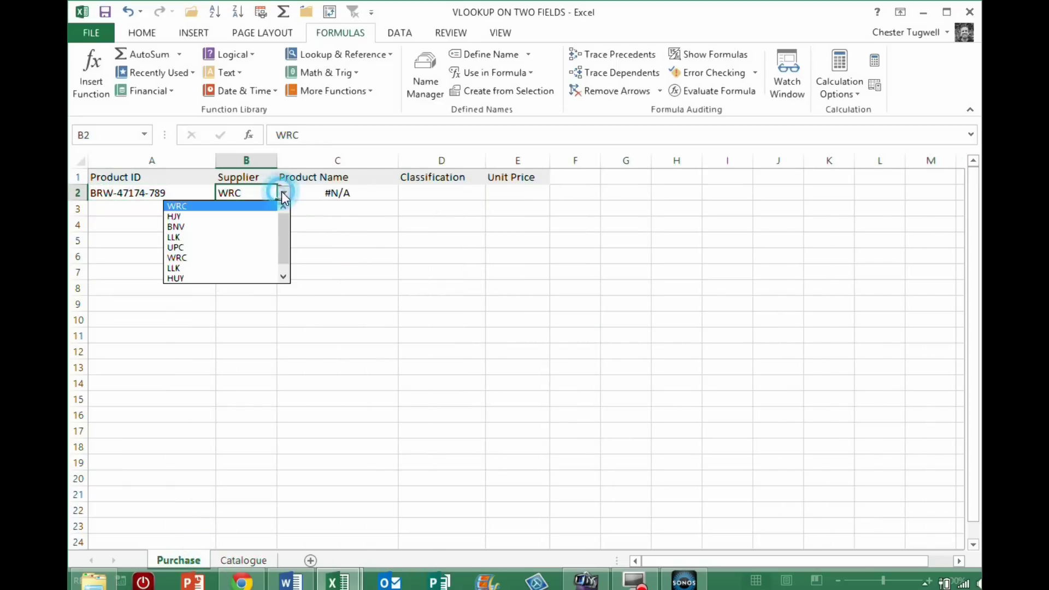
pyautogui.click(279, 250)
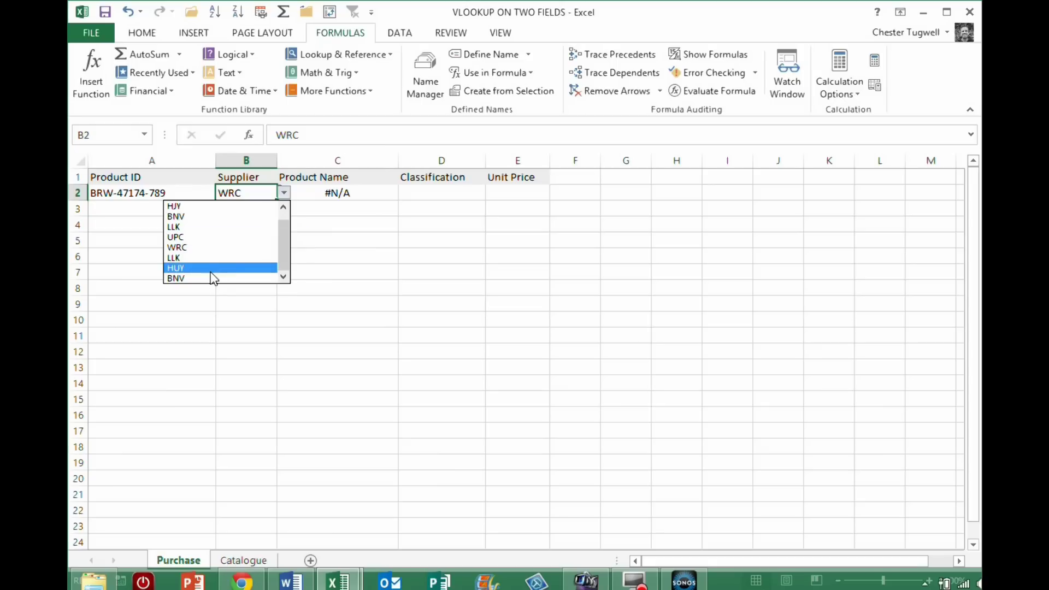
pyautogui.click(213, 279)
pyautogui.click(300, 239)
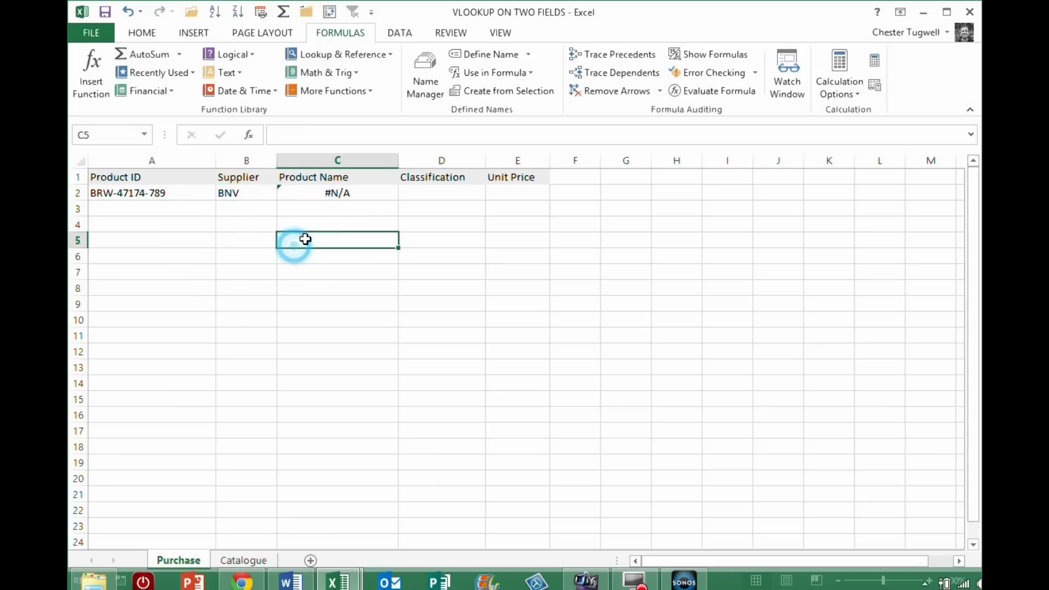
pyautogui.click(336, 193)
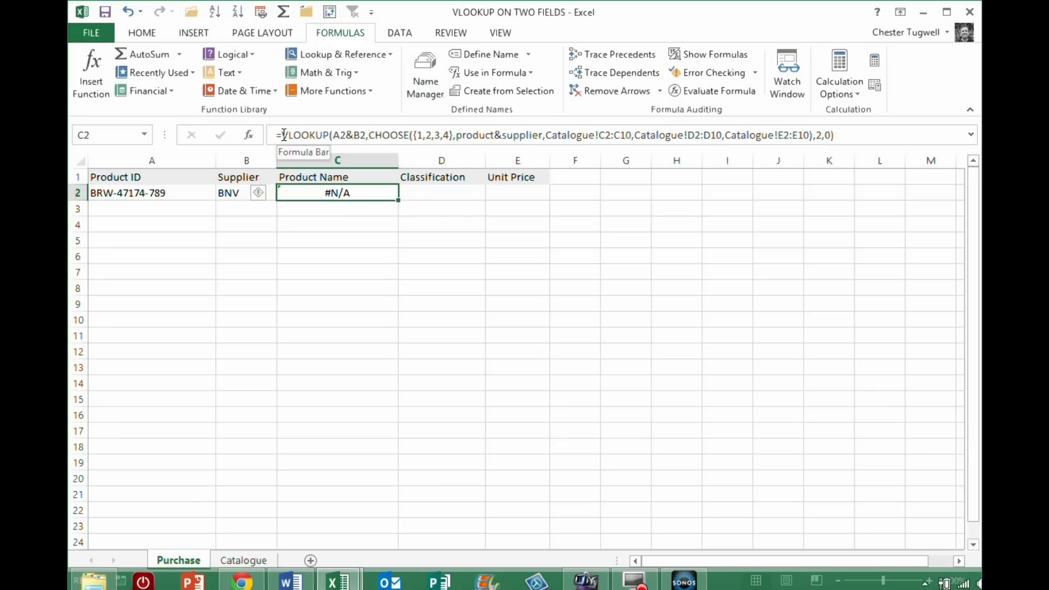
# Step: Re-enter the C2 lookup as an array formula, returning 5 Piece Soft Grip Saw Set
pyautogui.click(841, 135)
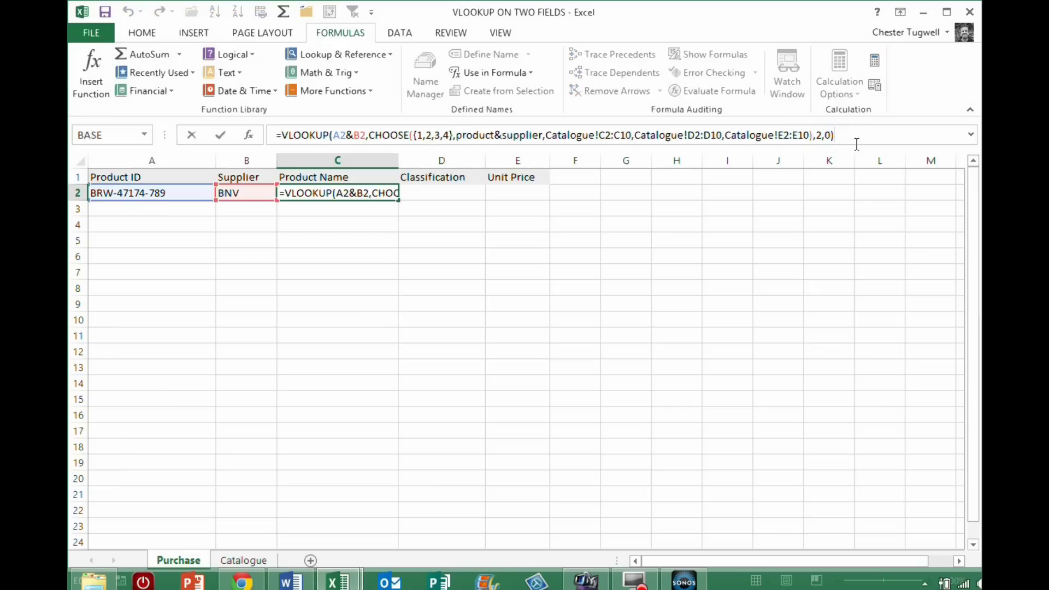
pyautogui.press('End')
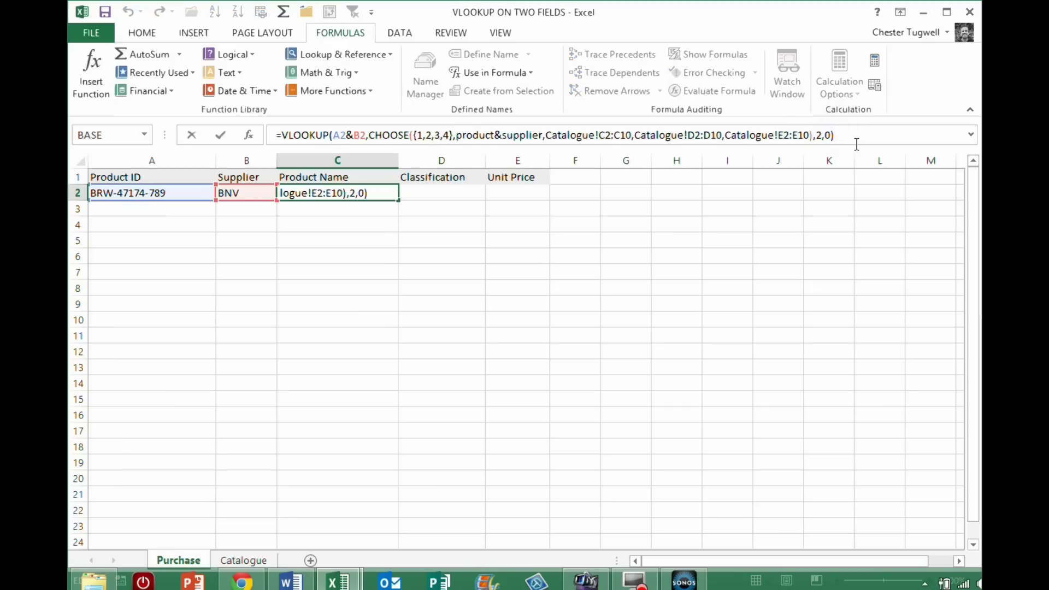
pyautogui.hotkey('ctrl', 'shift', 'Return')
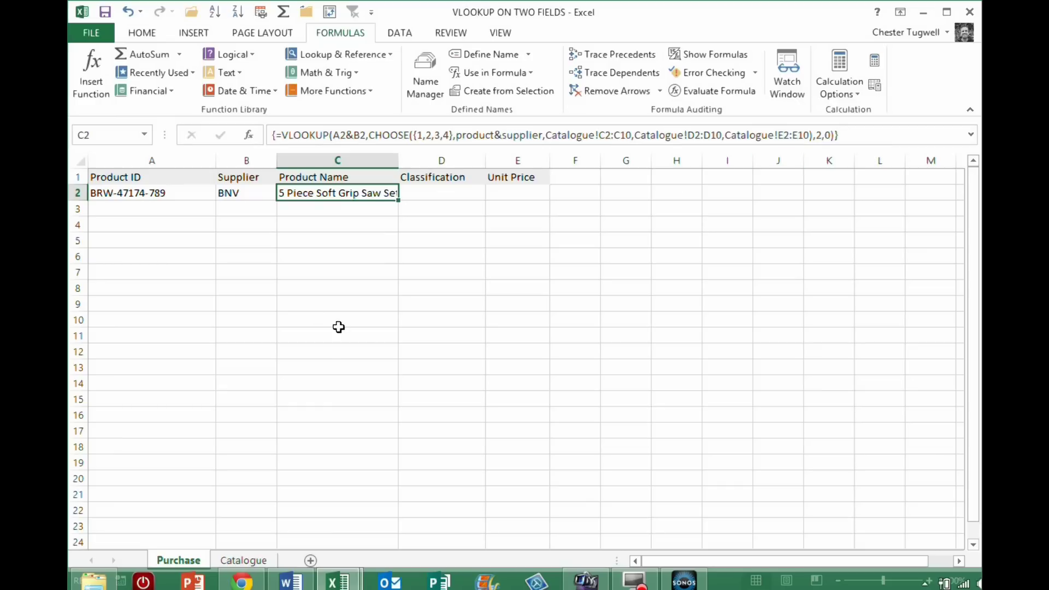
# Step: Widen column C and compare the product name with the Catalogue table
pyautogui.moveTo(398, 162); pyautogui.dragTo(419, 162)
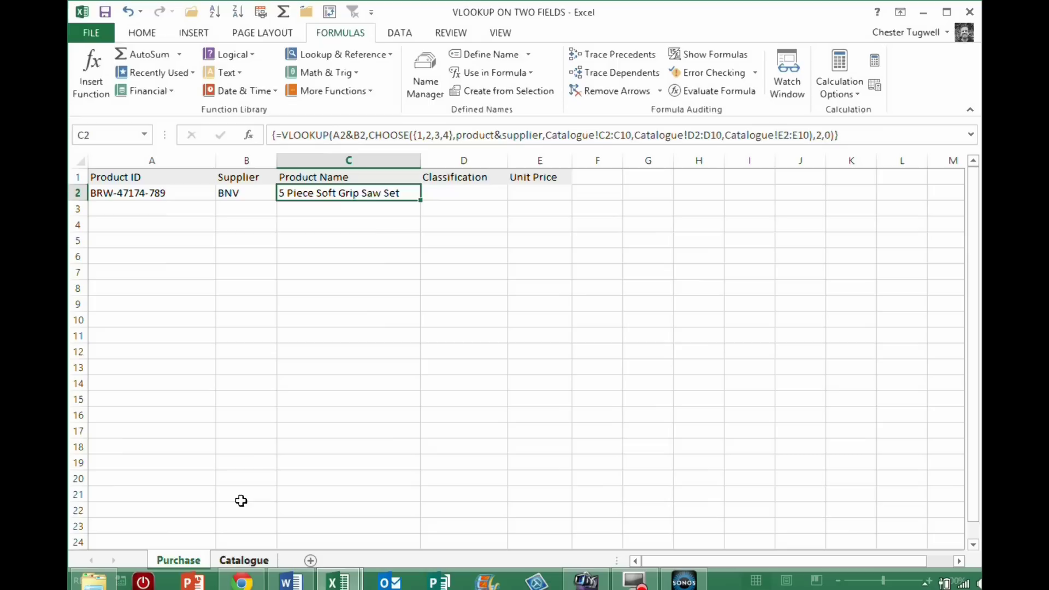
pyautogui.click(251, 561)
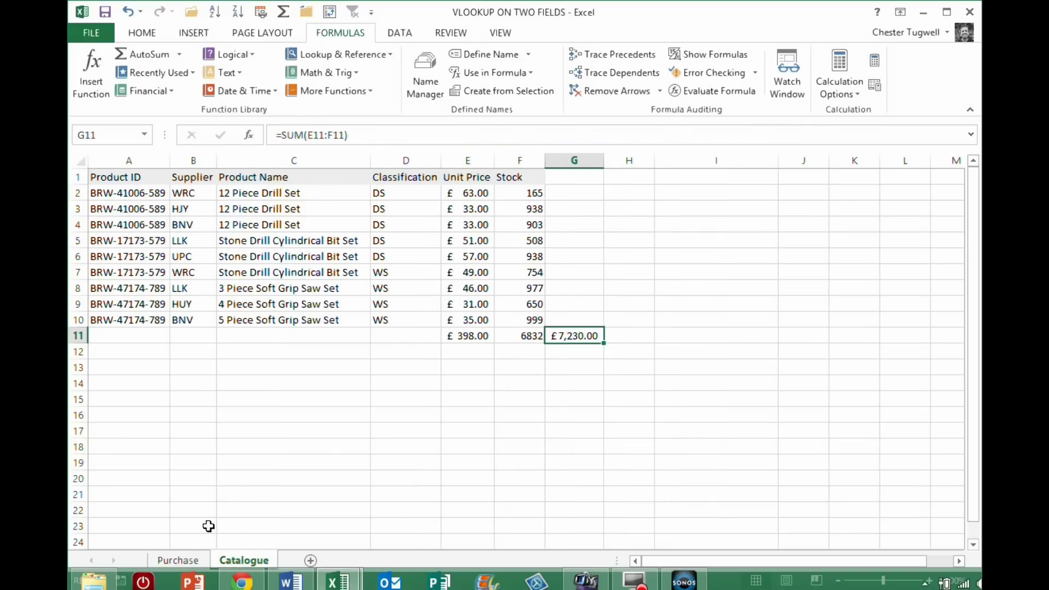
pyautogui.click(178, 560)
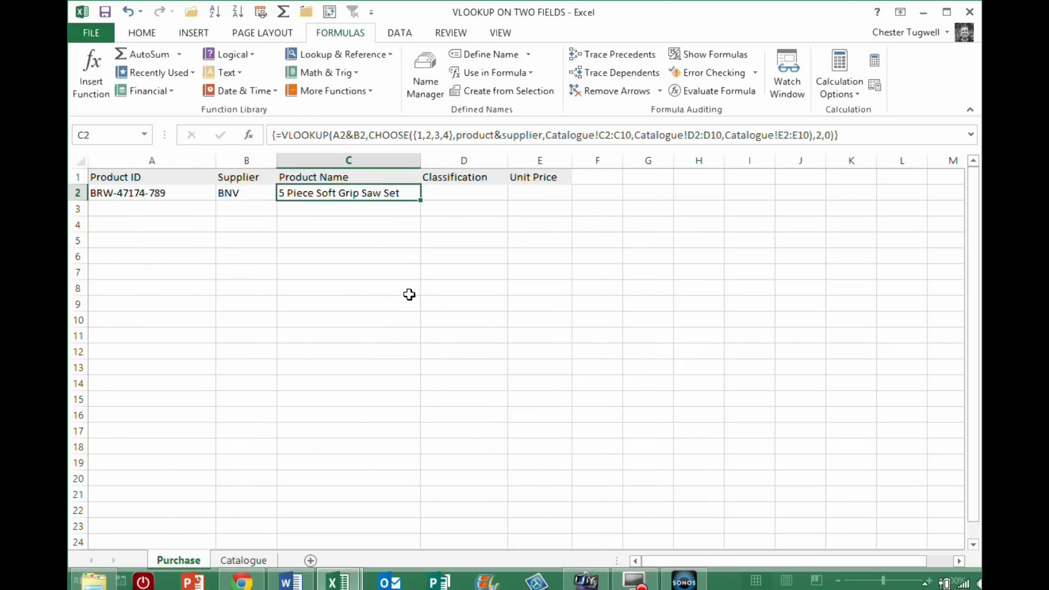
pyautogui.click(263, 559)
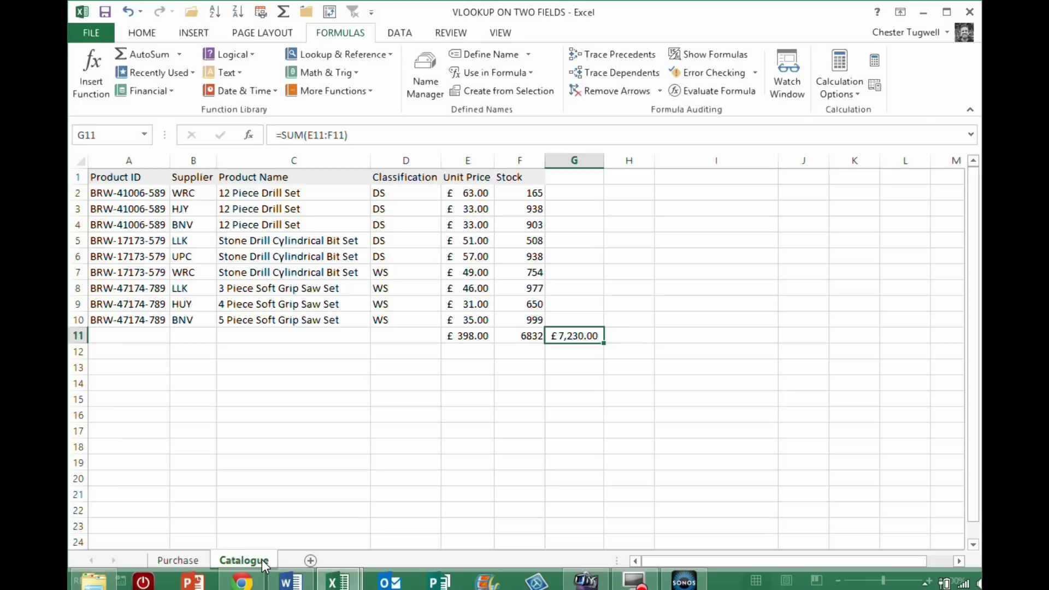
# Step: Fill the C2 lookup across to E2, undo the #N/A results, and reopen the formula for editing
pyautogui.click(181, 560)
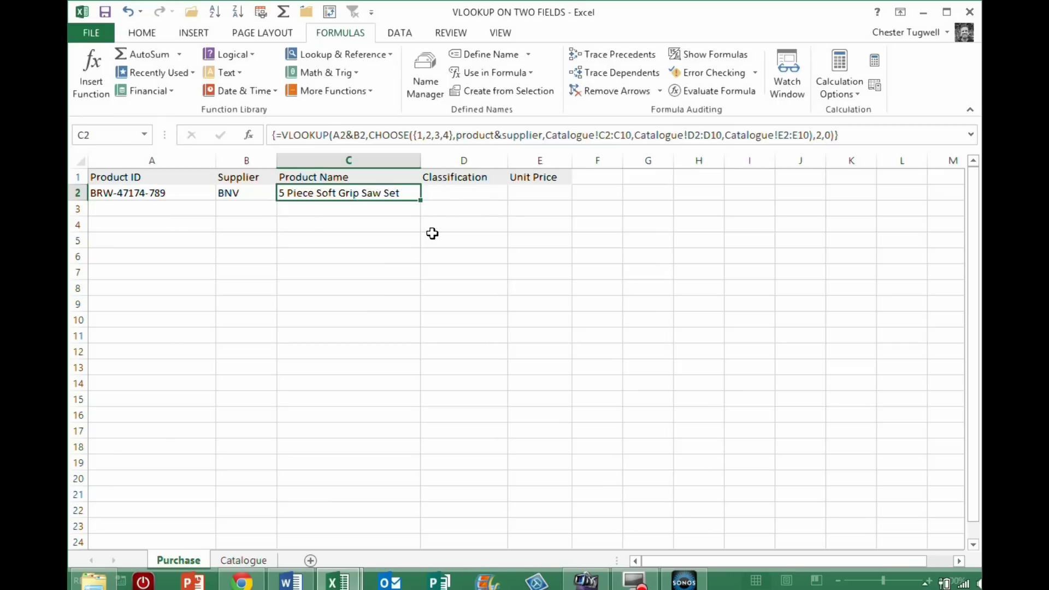
pyautogui.moveTo(422, 202); pyautogui.dragTo(552, 206)
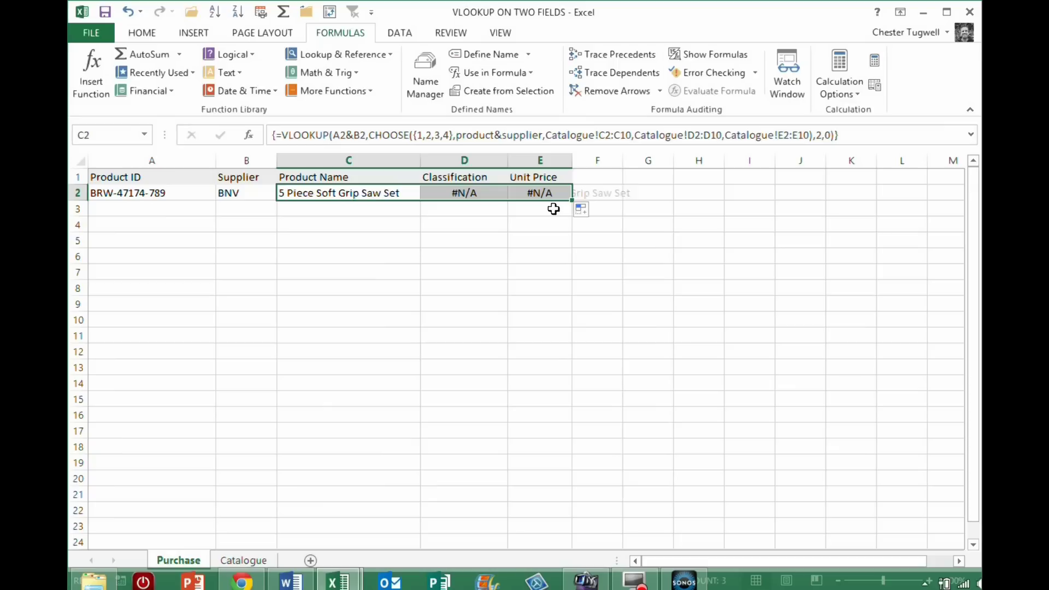
pyautogui.hotkey('ctrl', 'z')
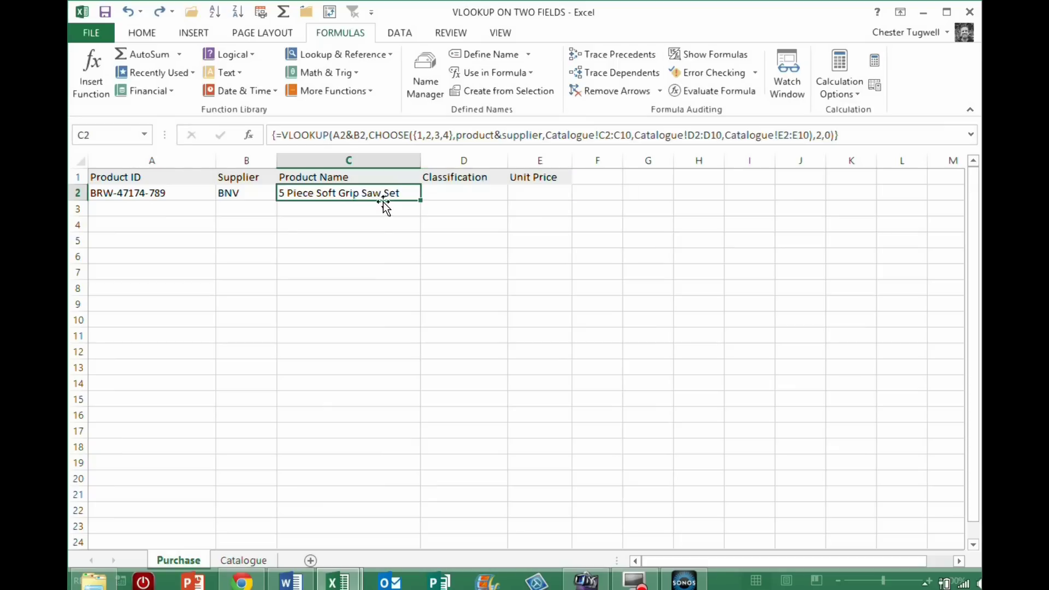
pyautogui.doubleClick(343, 135)
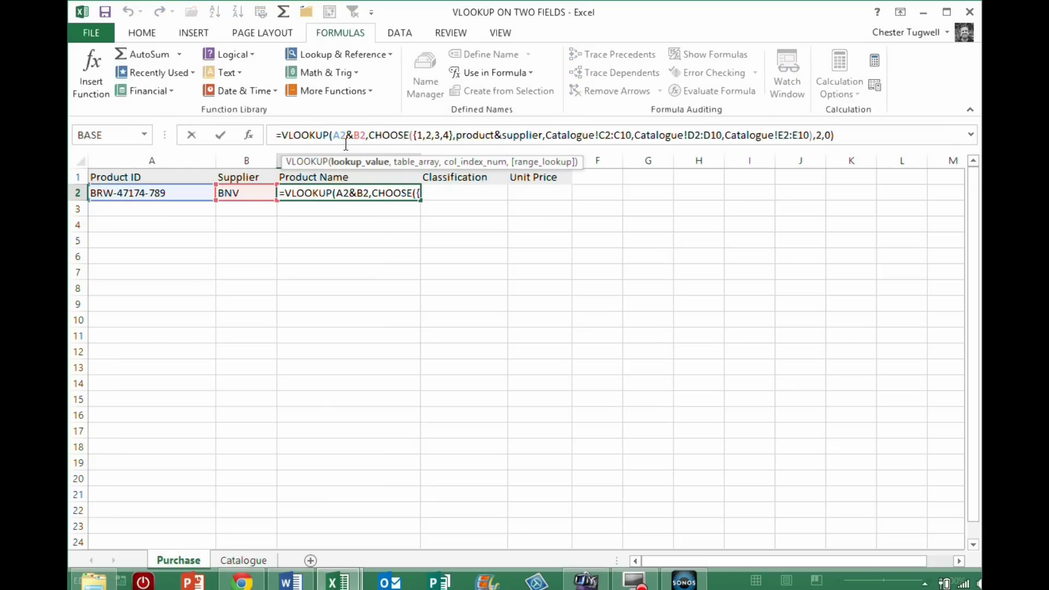
# Step: Make the A2 and B2 lookup references absolute and commit as an array formula
pyautogui.press('F4')
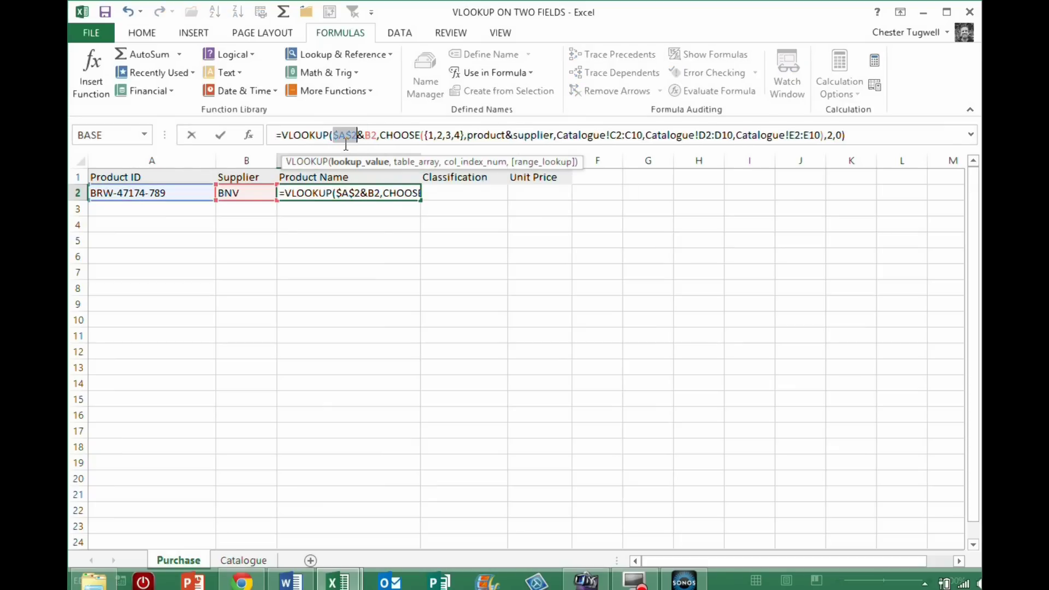
pyautogui.click(374, 134)
pyautogui.press('F4')
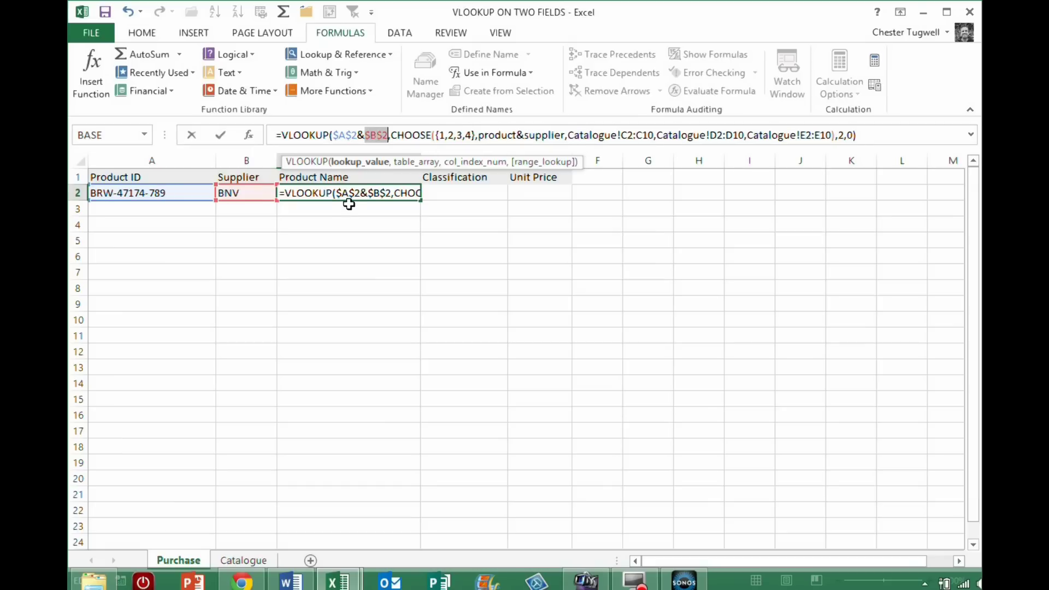
pyautogui.hotkey('ctrl', 'shift', 'Return')
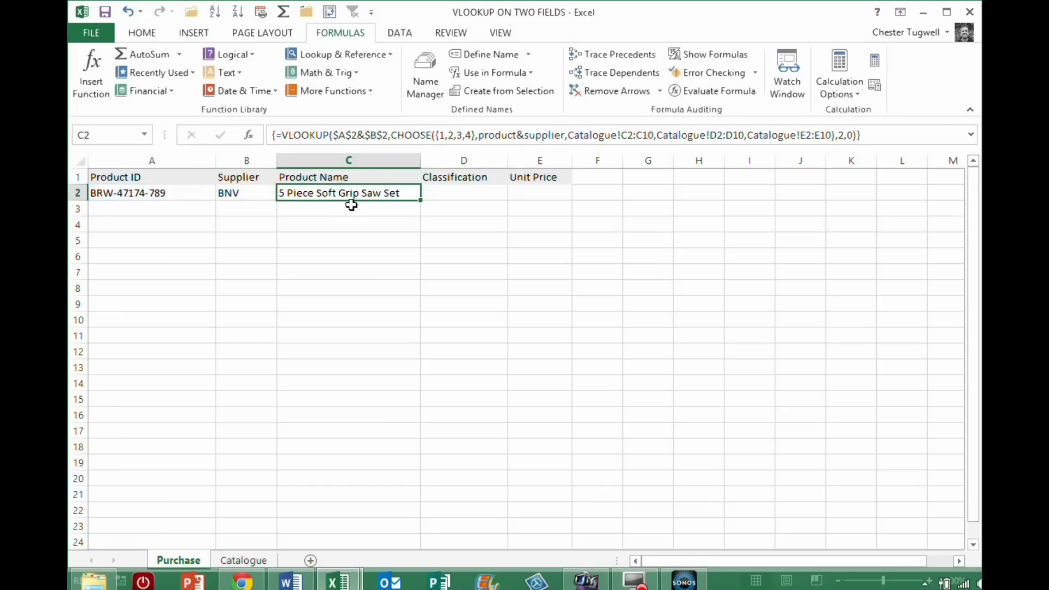
# Step: Fill the lookup across to Unit Price and compare the Classification and Product Name formulas
pyautogui.moveTo(420, 200); pyautogui.dragTo(574, 200)
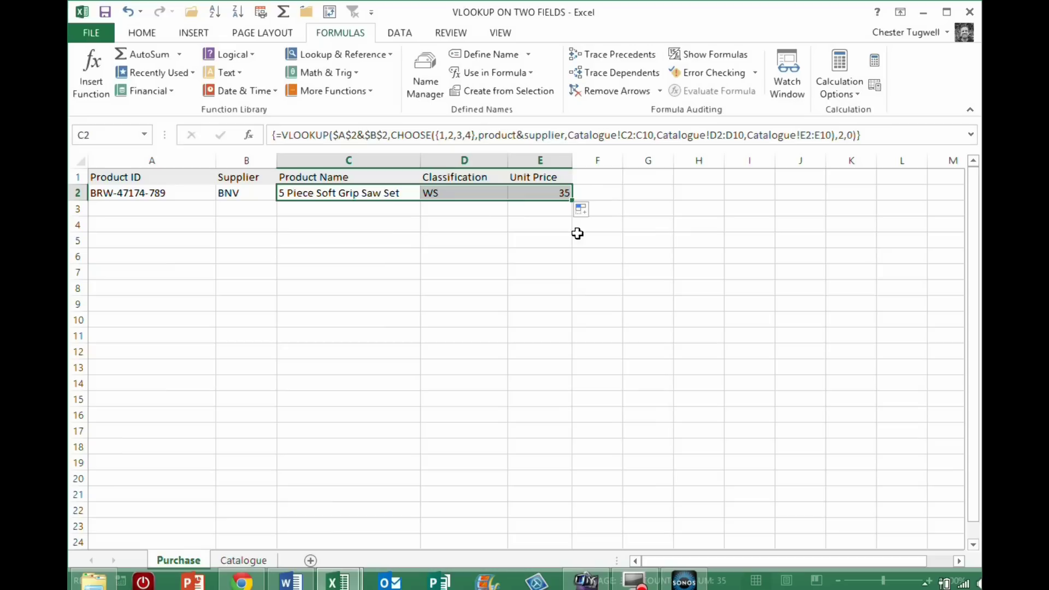
pyautogui.click(451, 195)
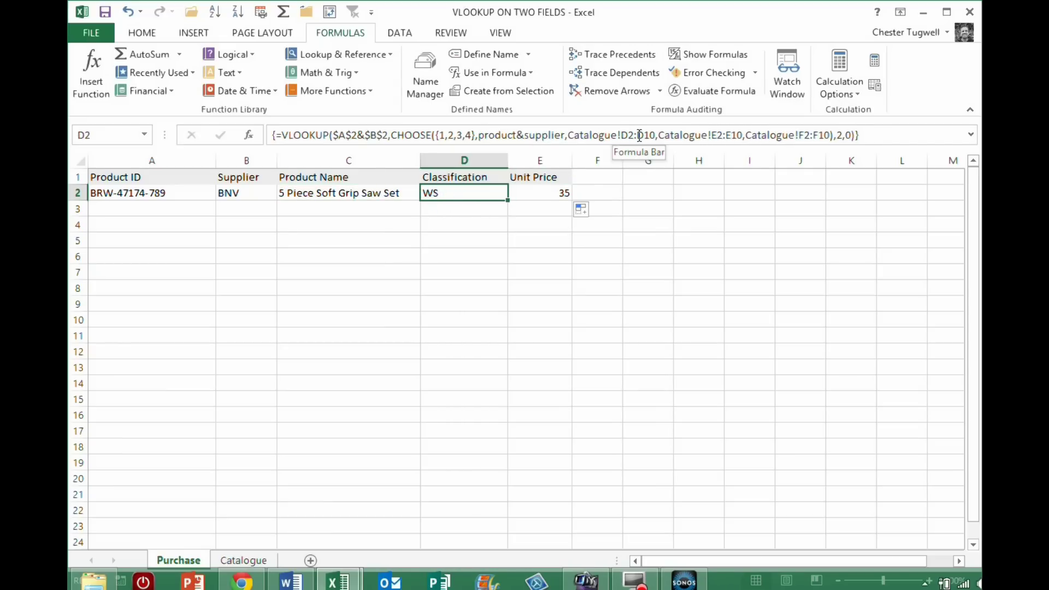
pyautogui.click(297, 196)
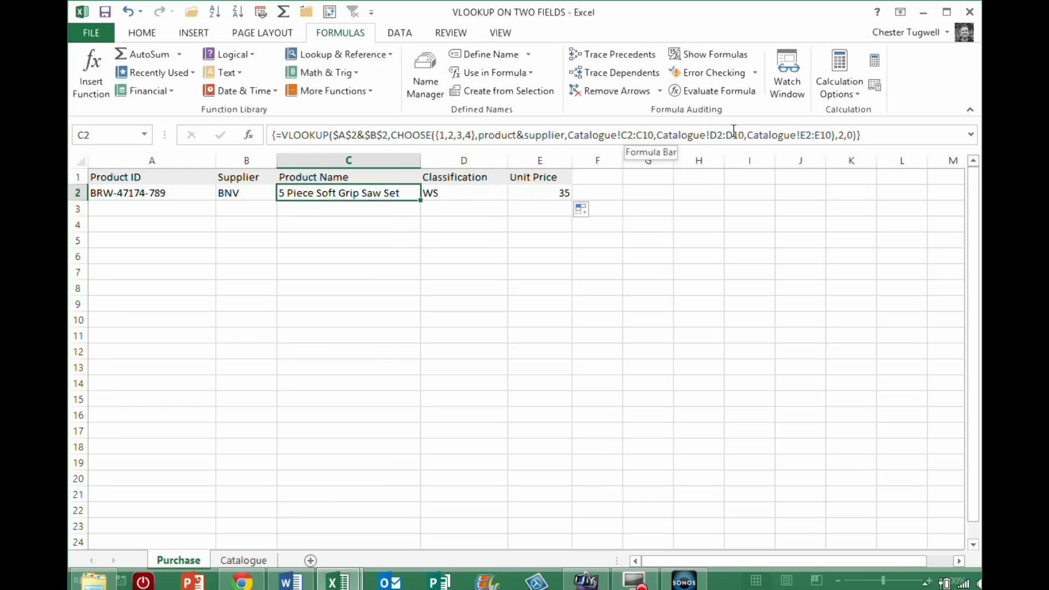
pyautogui.click(428, 193)
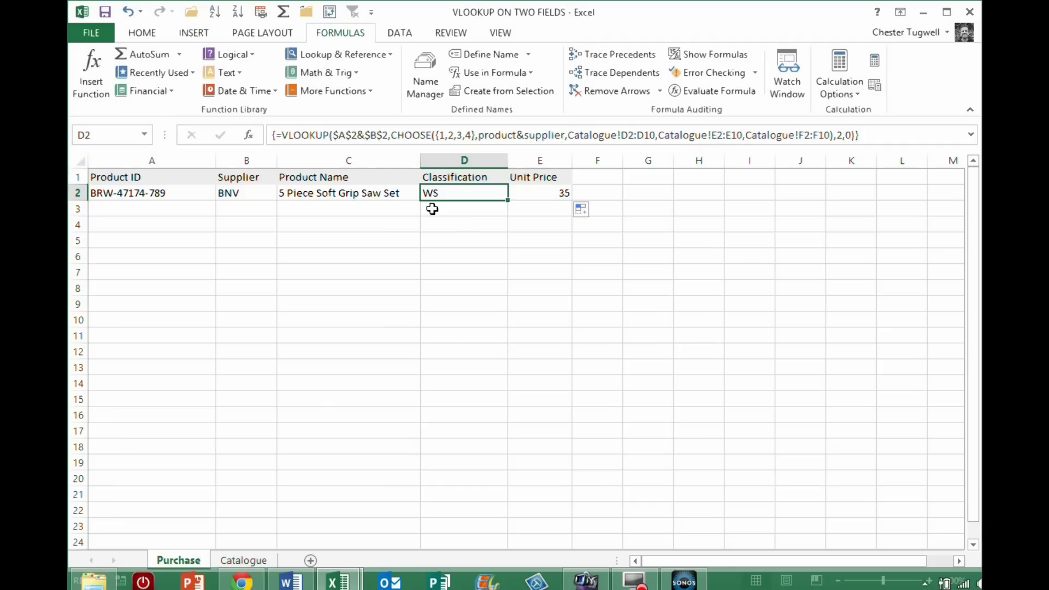
# Step: Undo the fill from C2 and make its Catalogue CHOOSE ranges absolute with F4
pyautogui.click(388, 193)
pyautogui.hotkey('ctrl', 'z')
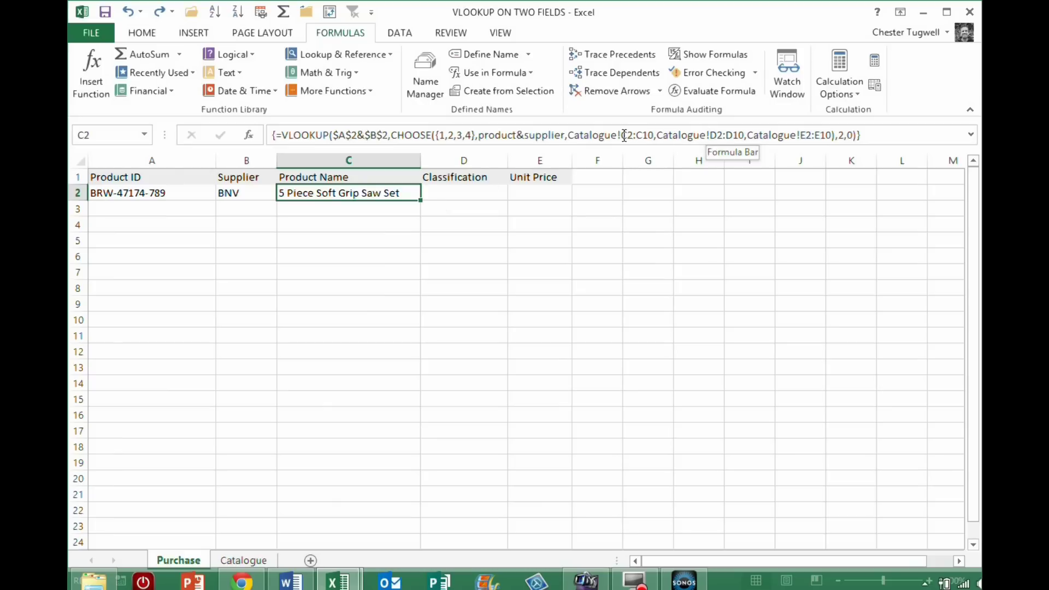
pyautogui.moveTo(623, 135); pyautogui.dragTo(655, 136)
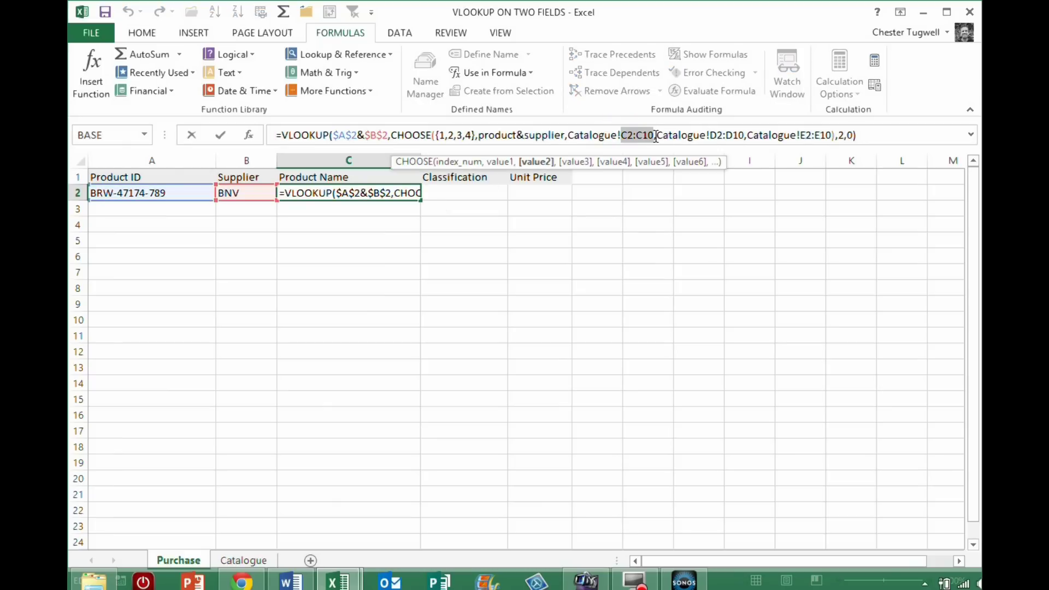
pyautogui.press('F4')
pyautogui.moveTo(733, 135); pyautogui.dragTo(822, 135)
pyautogui.write('4')
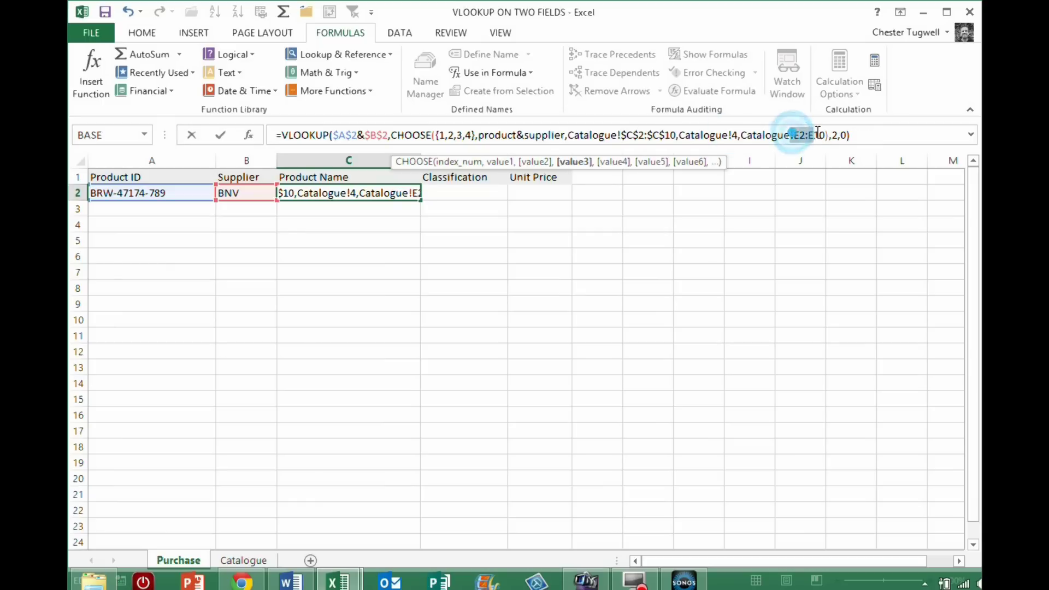
pyautogui.press('F4')
pyautogui.write('4')
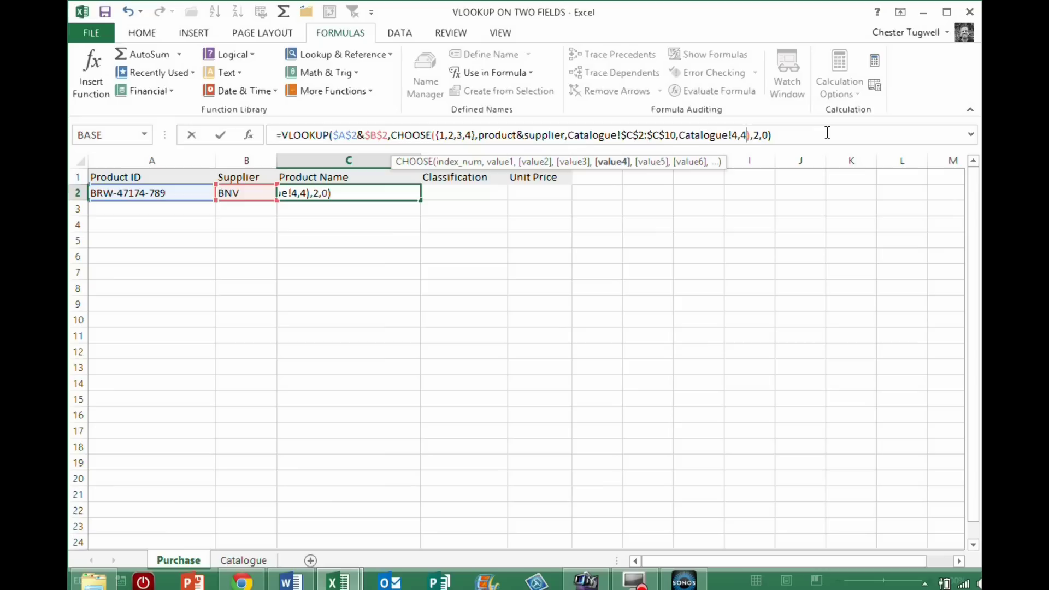
# Step: Dismiss the formula error messages and undo stray edits back to the full E2:E10 range
pyautogui.press('Return')
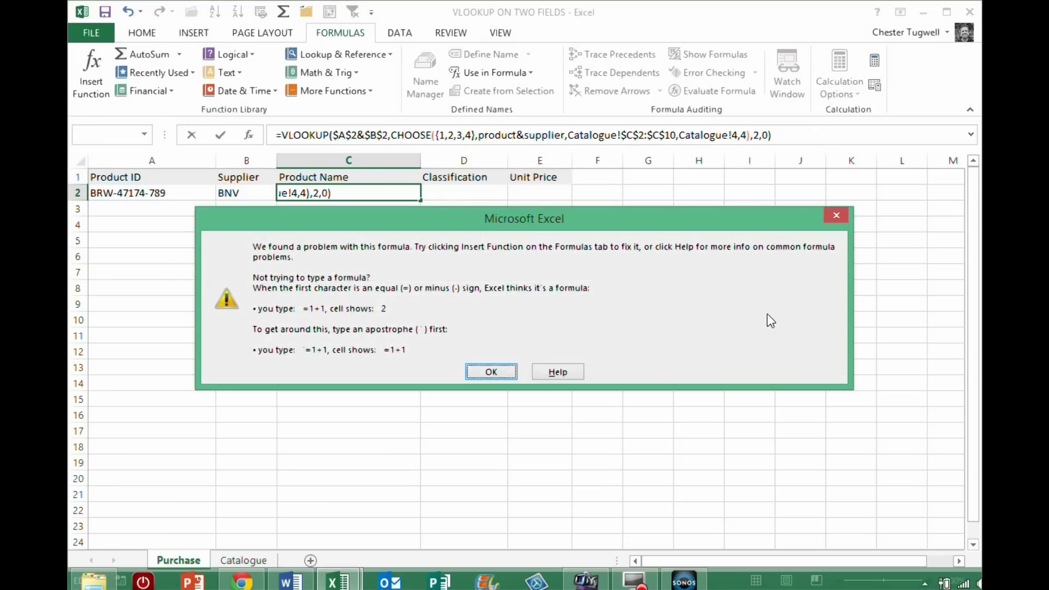
pyautogui.click(488, 375)
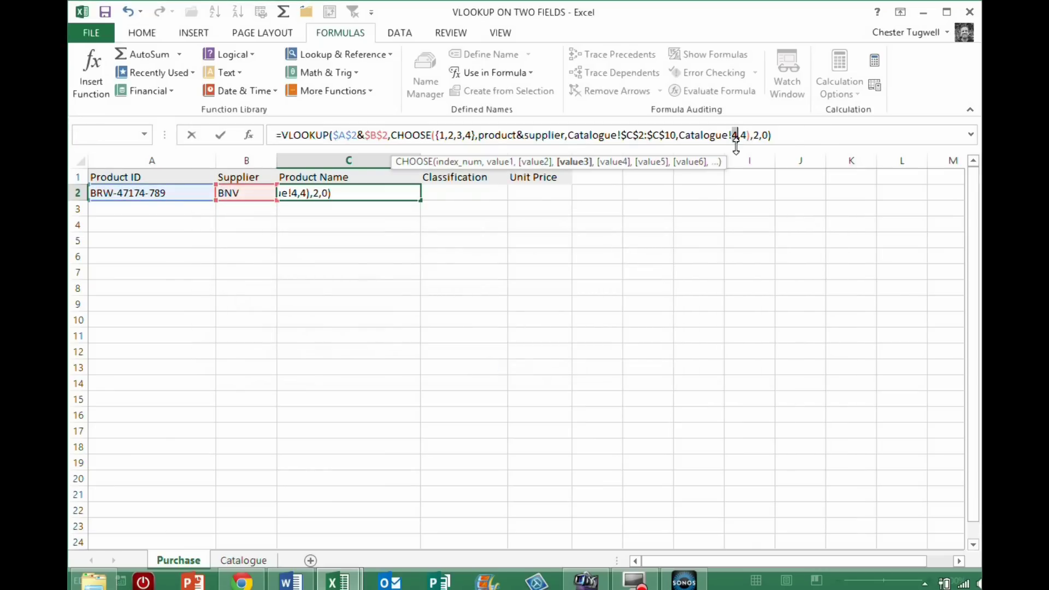
pyautogui.hotkey('ctrl', 'z')
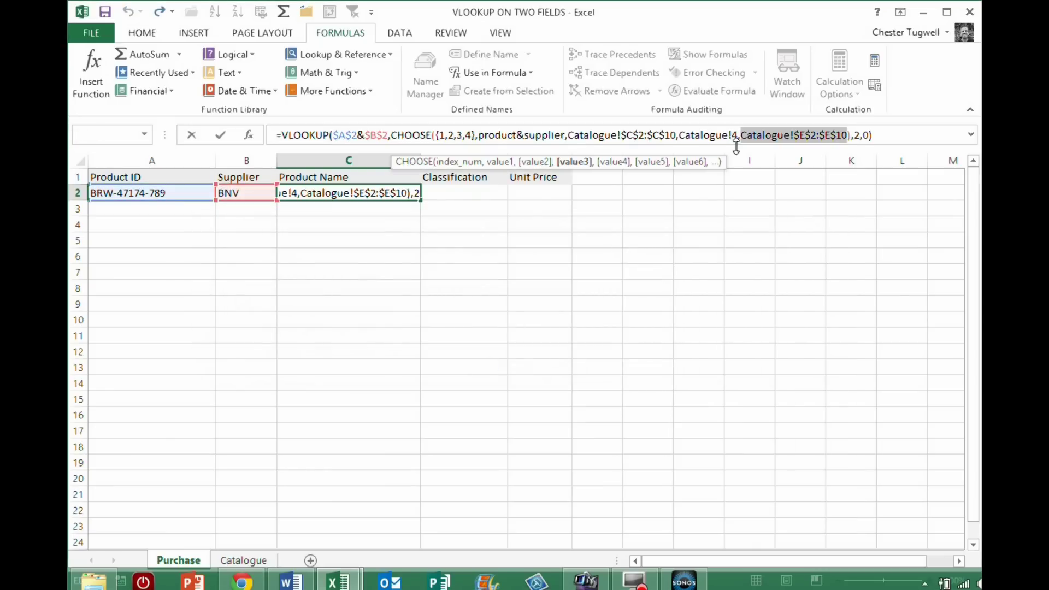
pyautogui.click(880, 137)
pyautogui.press('Return')
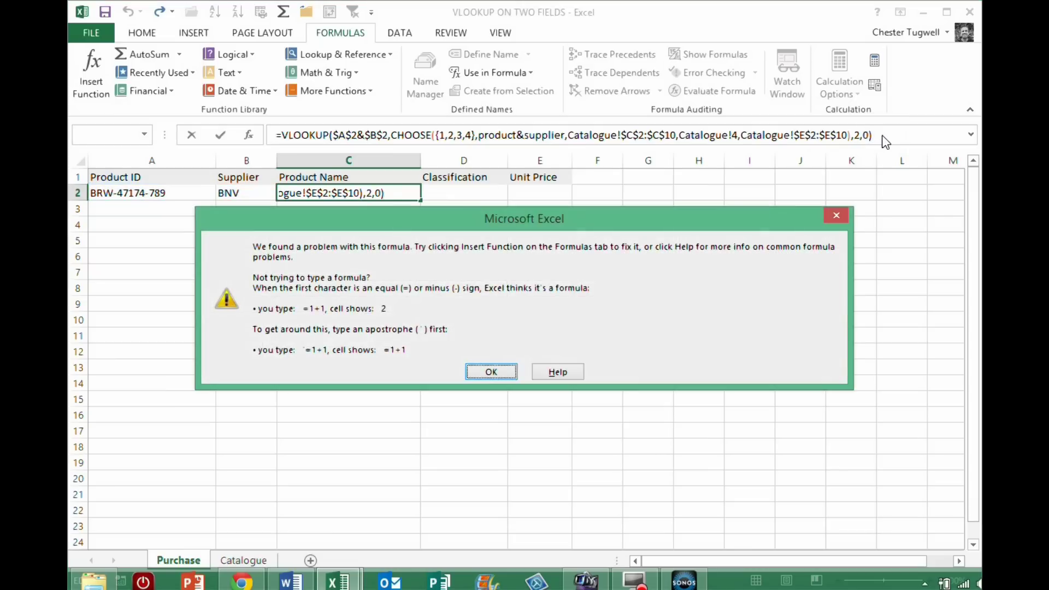
pyautogui.click(488, 368)
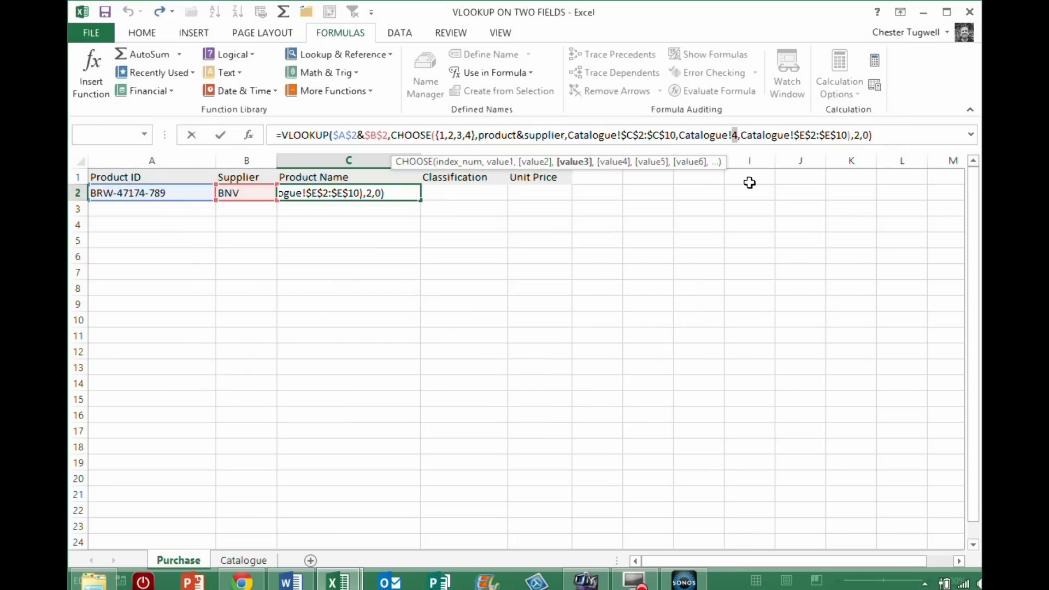
pyautogui.click(737, 135)
pyautogui.write('4')
pyautogui.hotkey('ctrl', 'z')
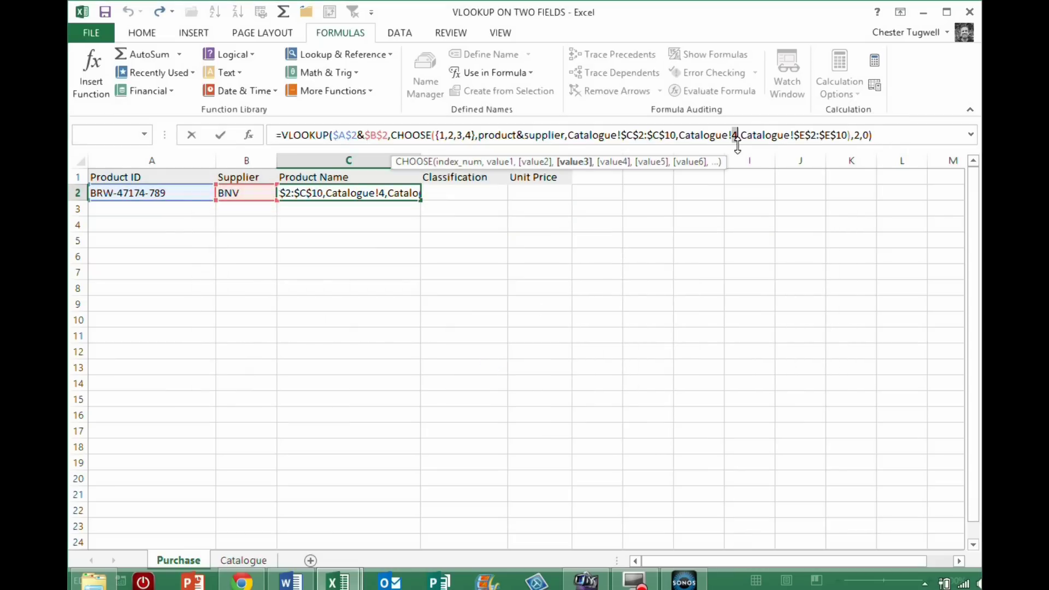
pyautogui.hotkey('ctrl', 'y')
pyautogui.hotkey('ctrl', 'z')
# Step: Replace the stray 4 with $D$2:$D$10 and commit C2 as an array formula
pyautogui.moveTo(623, 135); pyautogui.dragTo(672, 135)
pyautogui.hotkey('ctrl', 'c')
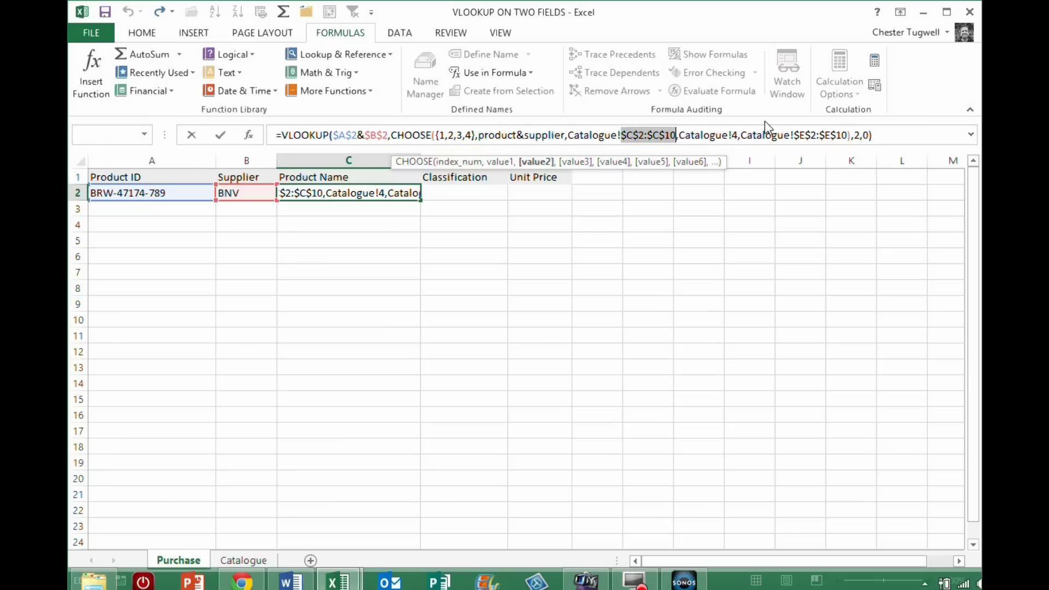
pyautogui.moveTo(740, 131); pyautogui.dragTo(739, 135)
pyautogui.hotkey('ctrl', 'v')
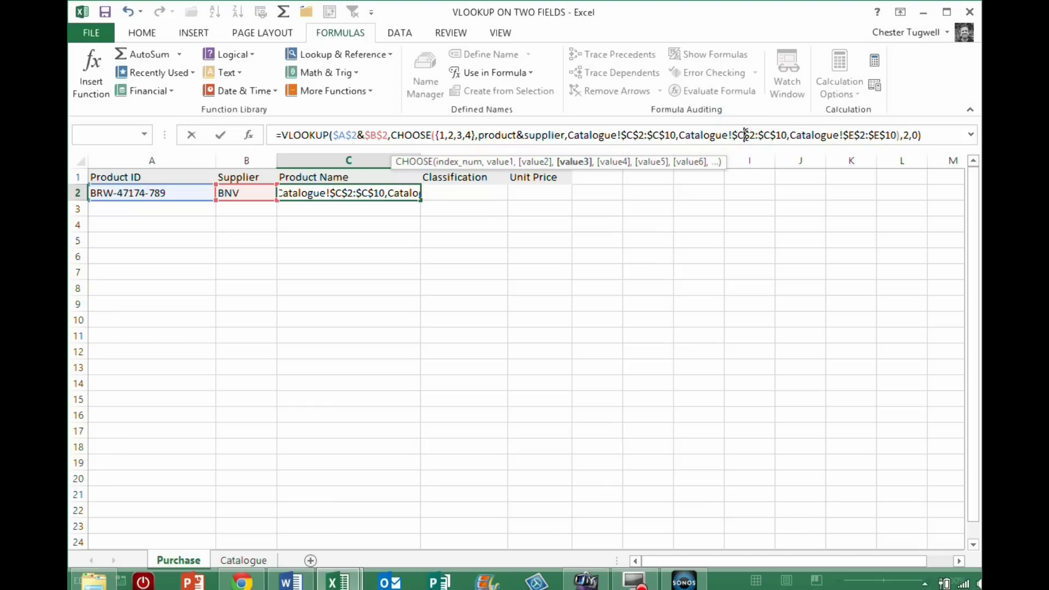
pyautogui.press('BackSpace')
pyautogui.write('d')
pyautogui.click(772, 134)
pyautogui.press('BackSpace')
pyautogui.write('d')
pyautogui.click(932, 136)
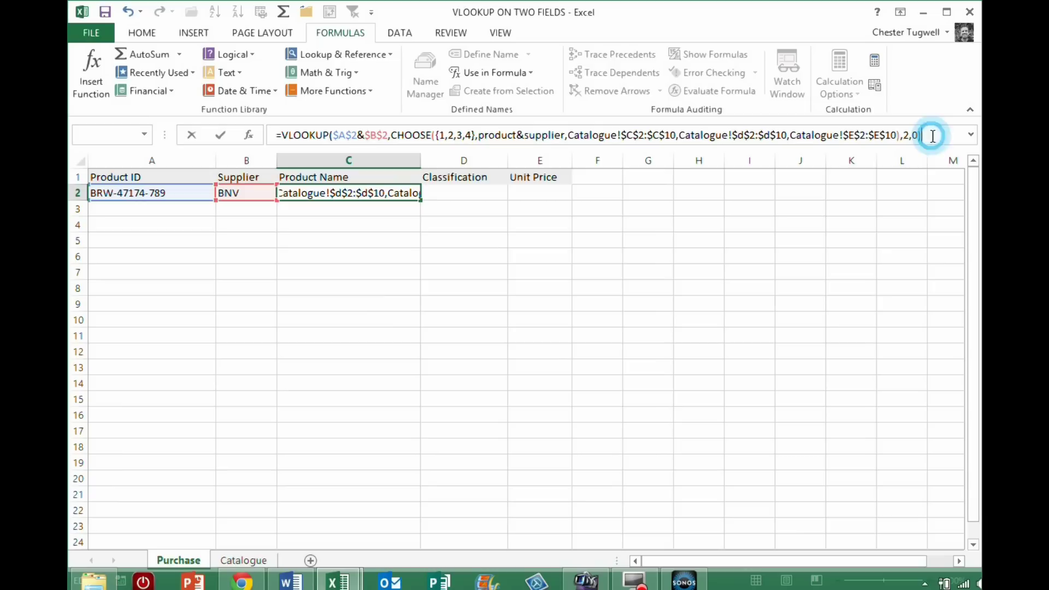
pyautogui.hotkey('ctrl', 'shift', 'Return')
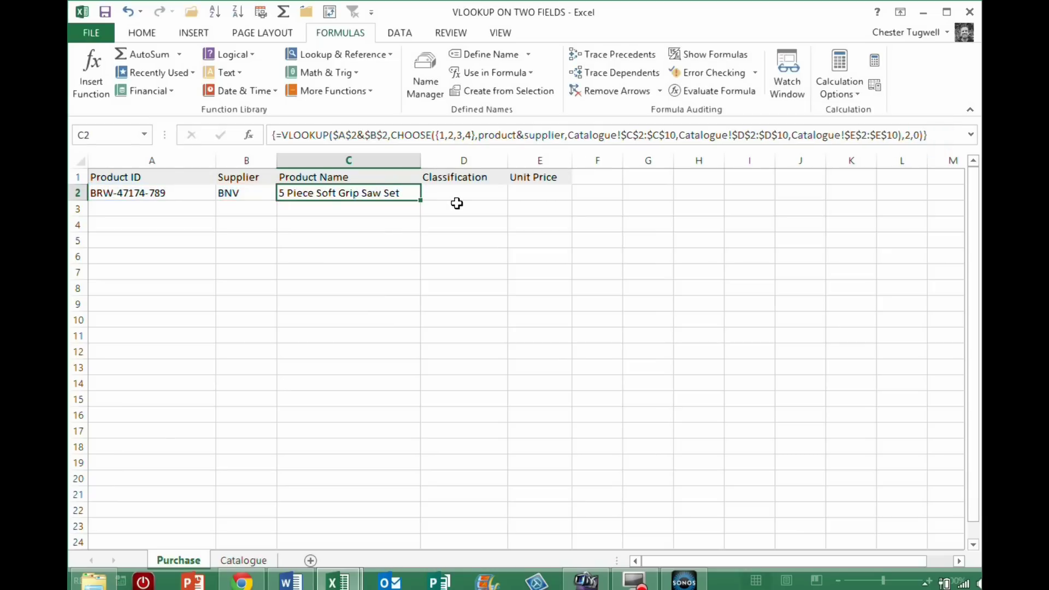
# Step: Fill C2's lookup across to E2 and widen the Classification and Unit Price columns
pyautogui.moveTo(420, 200); pyautogui.dragTo(546, 192)
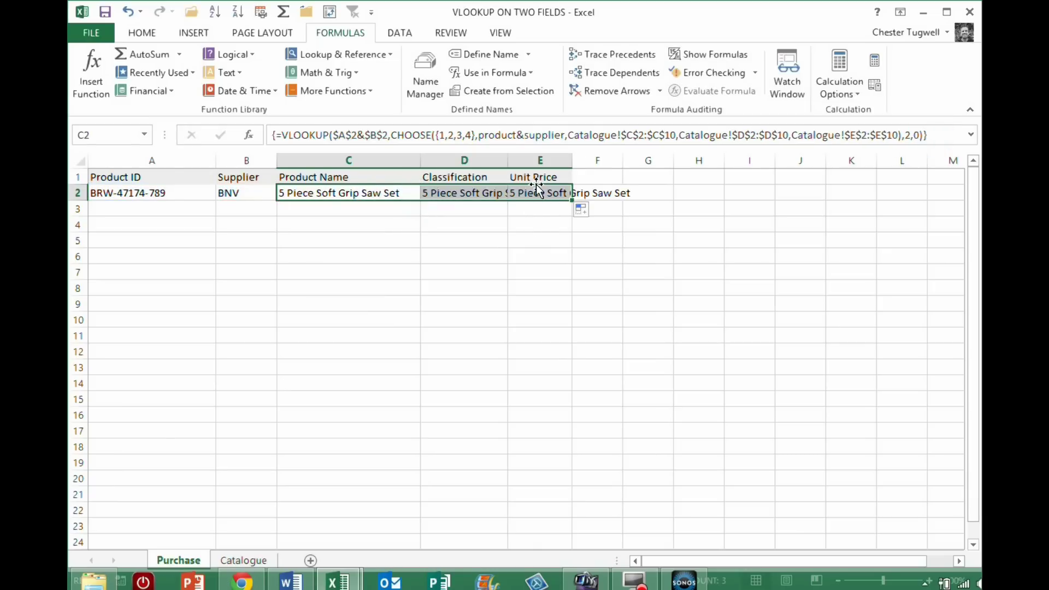
pyautogui.moveTo(530, 160); pyautogui.dragTo(532, 160)
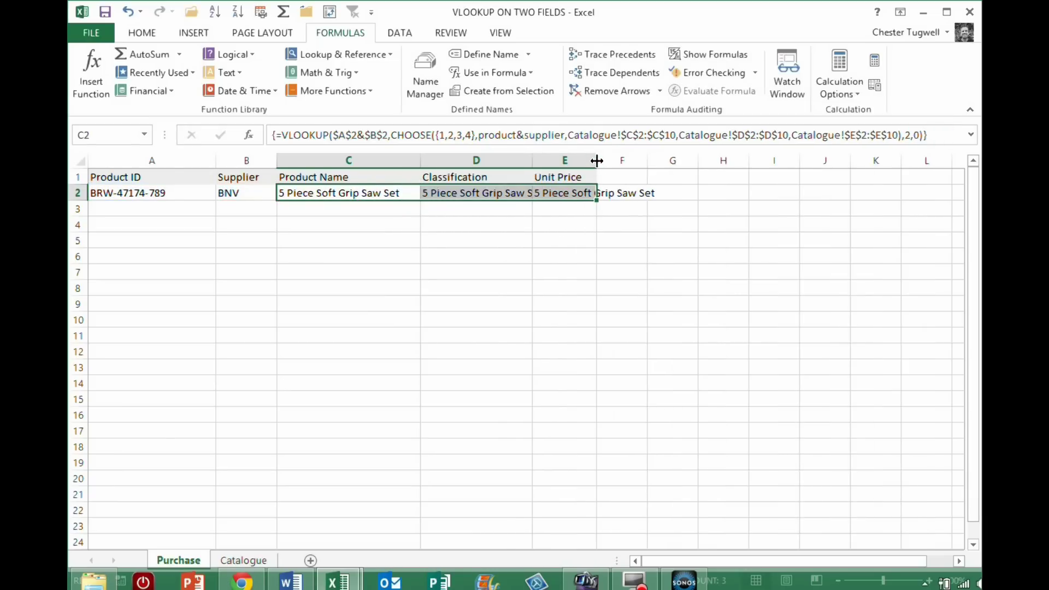
pyautogui.moveTo(597, 160); pyautogui.dragTo(660, 162)
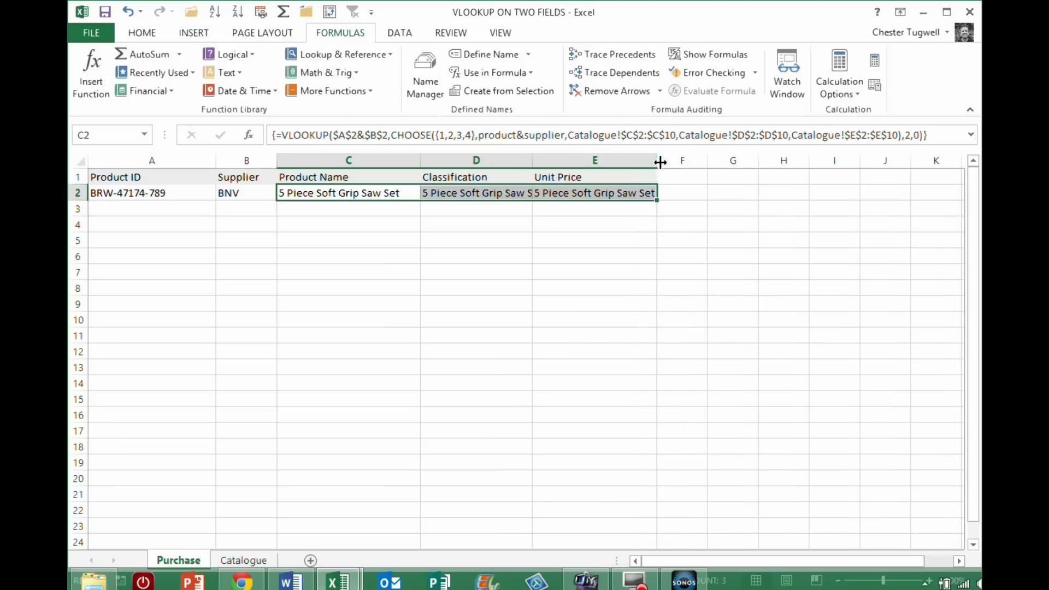
# Step: Set D2's lookup column index to 3 as an array formula, returning WS
pyautogui.click(478, 194)
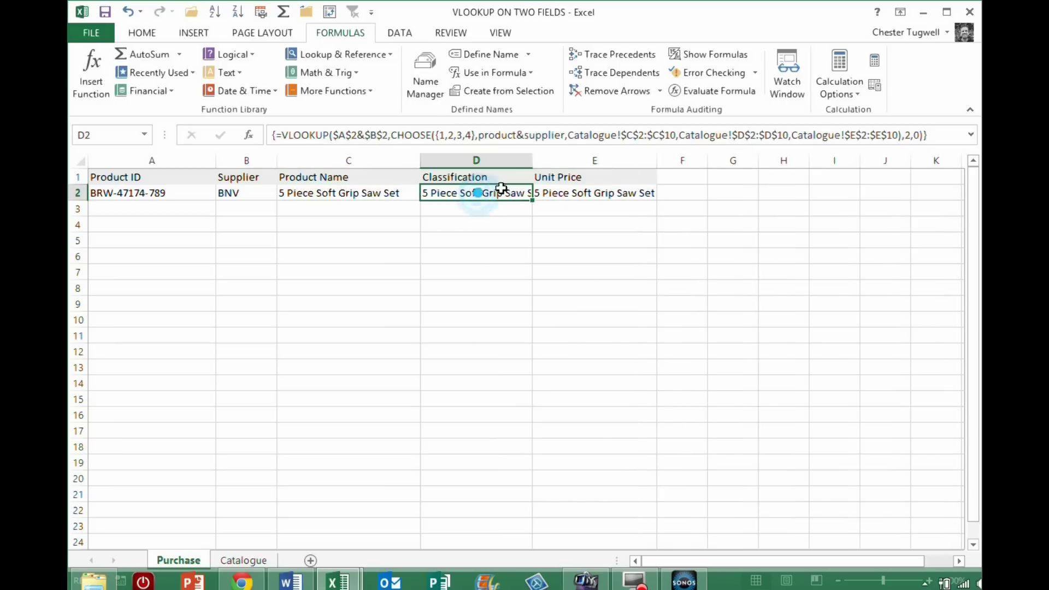
pyautogui.click(910, 135)
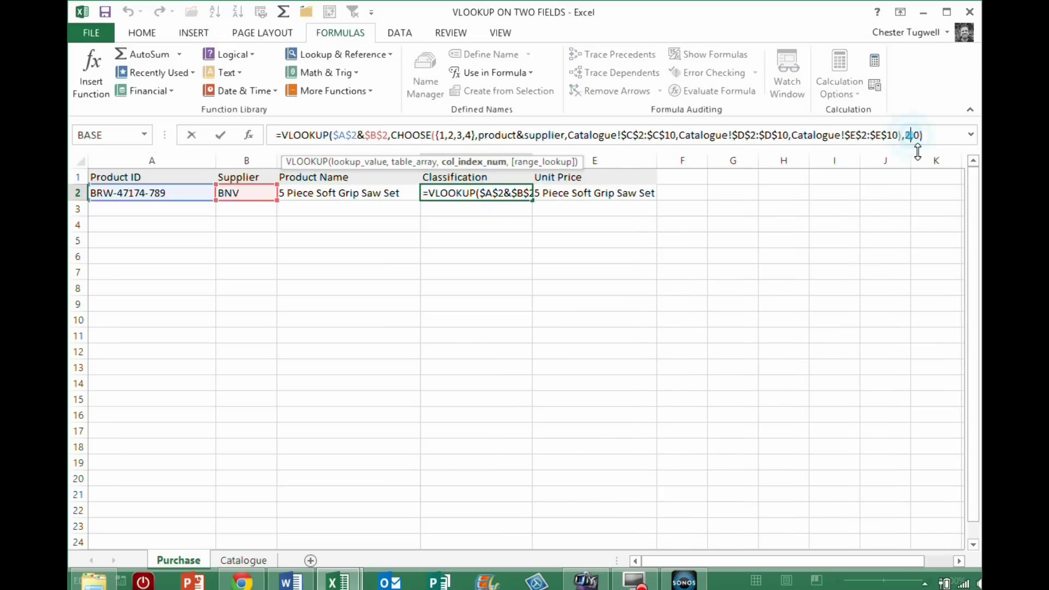
pyautogui.press('Return')
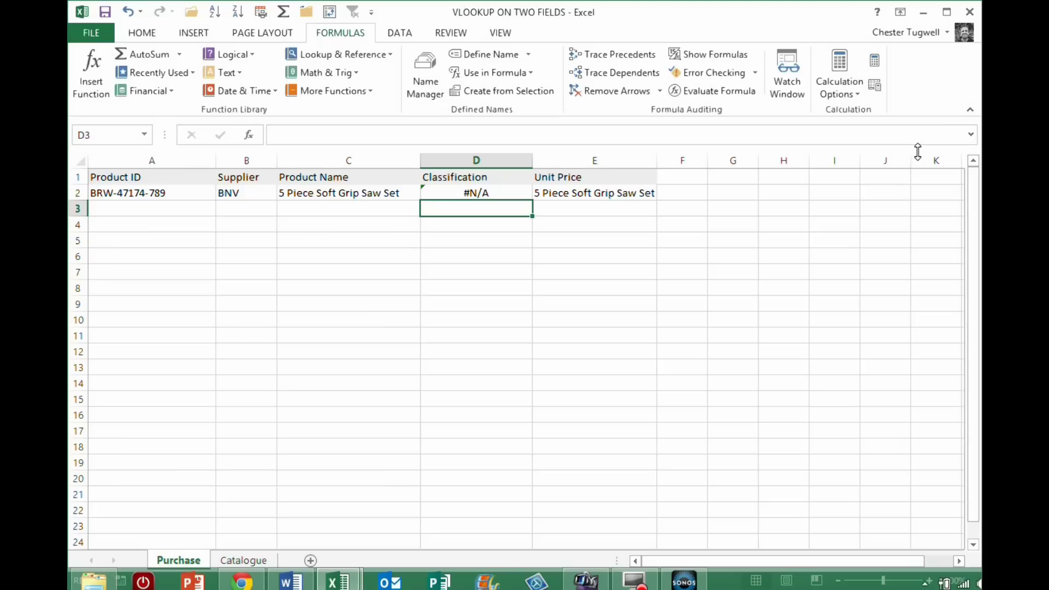
pyautogui.click(520, 191)
pyautogui.click(933, 136)
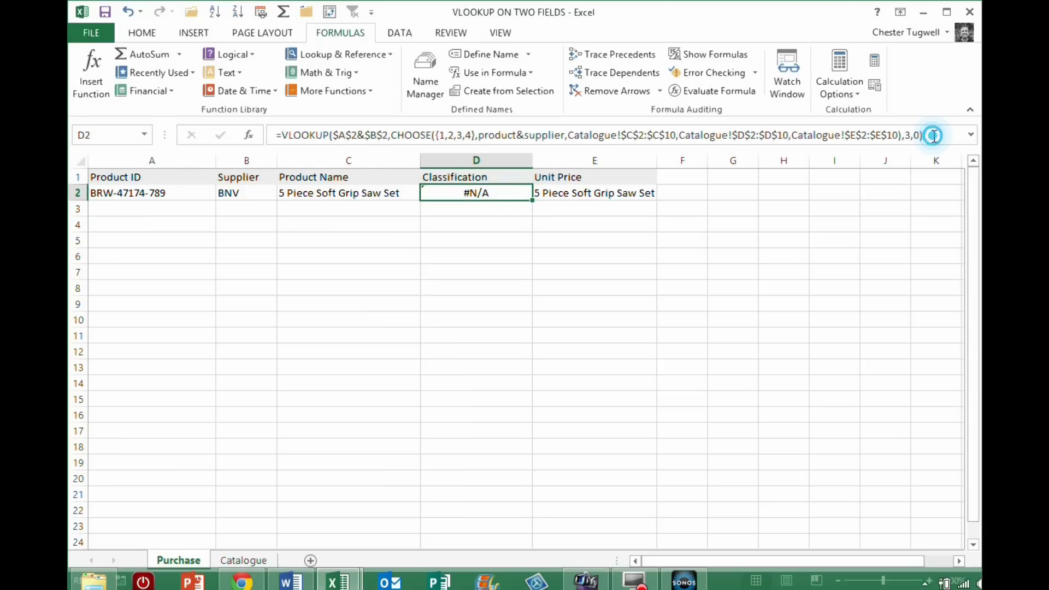
pyautogui.hotkey('ctrl', 'shift', 'Return')
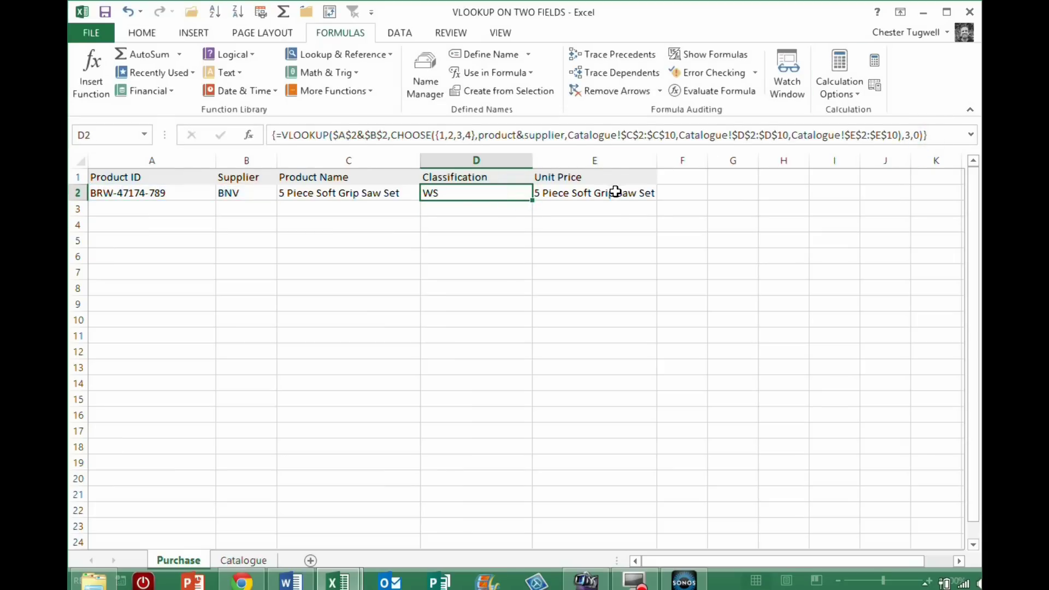
# Step: Change E2's column index from 2 to 4 as an array formula, returning 35
pyautogui.click(615, 192)
pyautogui.click(911, 135)
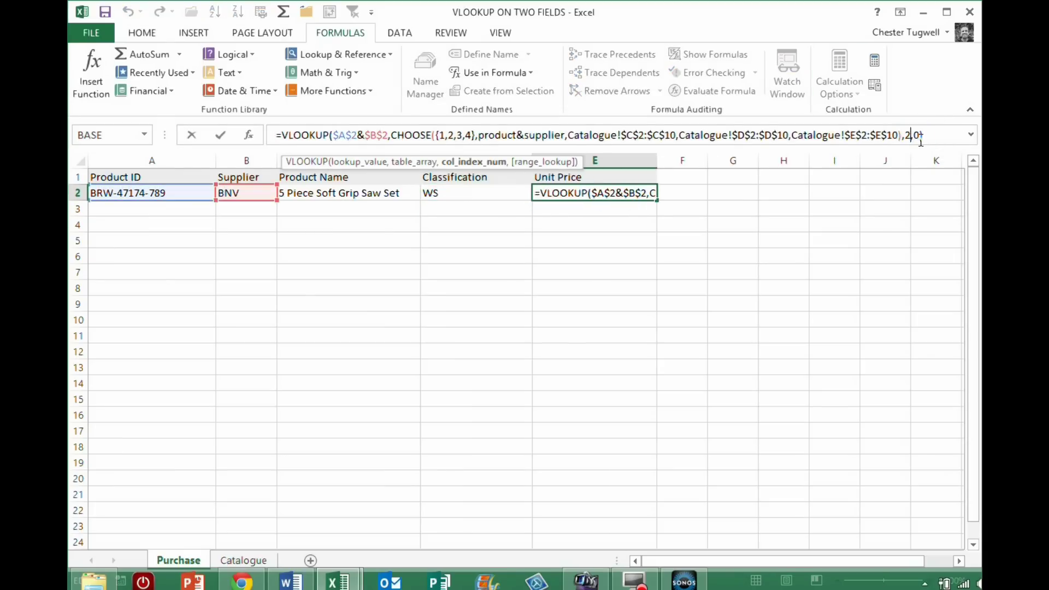
pyautogui.press('BackSpace')
pyautogui.write('4')
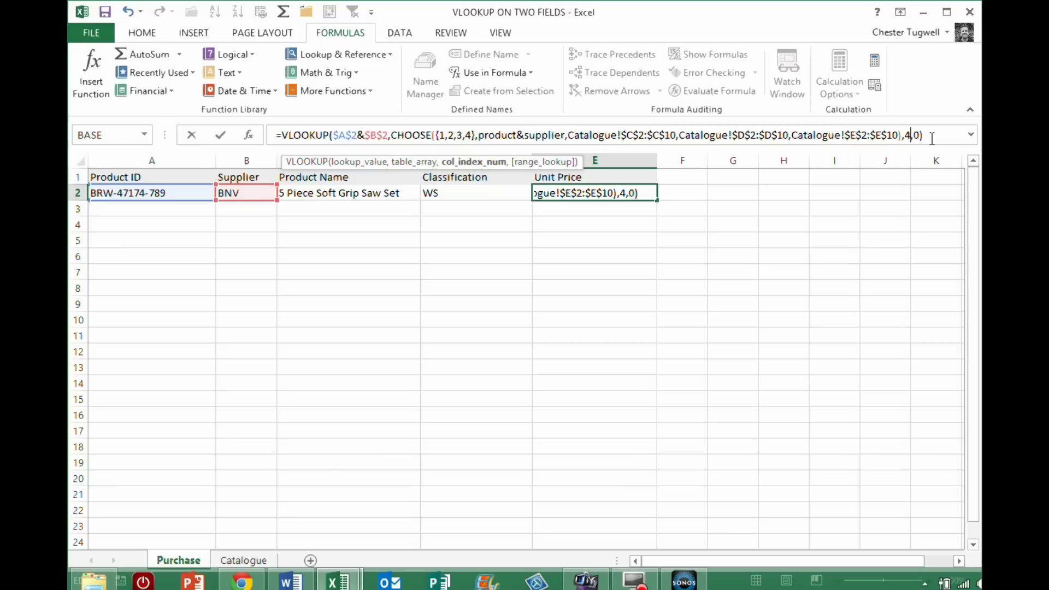
pyautogui.hotkey('ctrl', 'shift', 'Return')
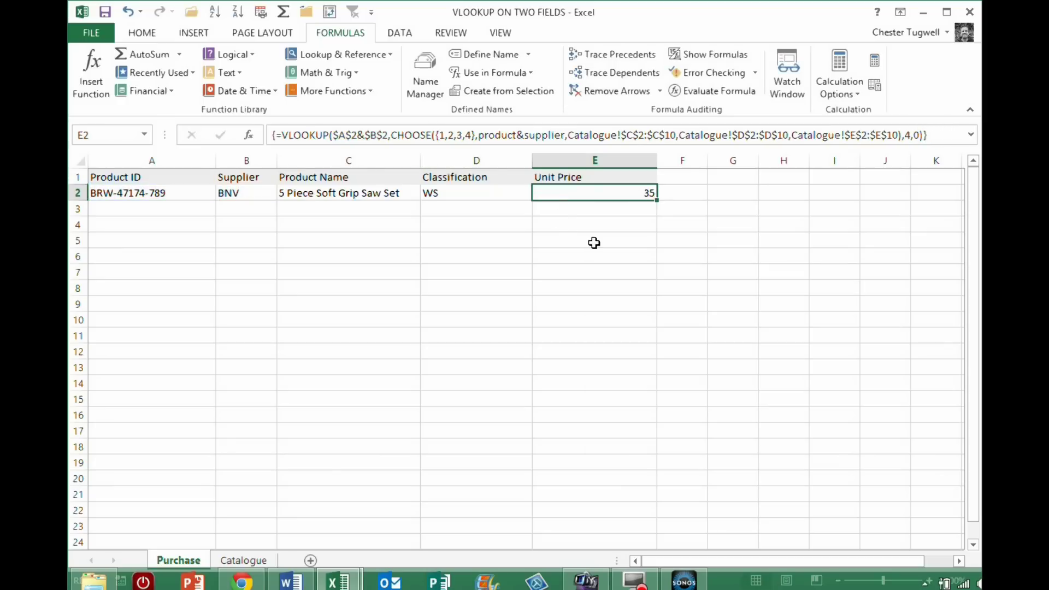
pyautogui.click(564, 224)
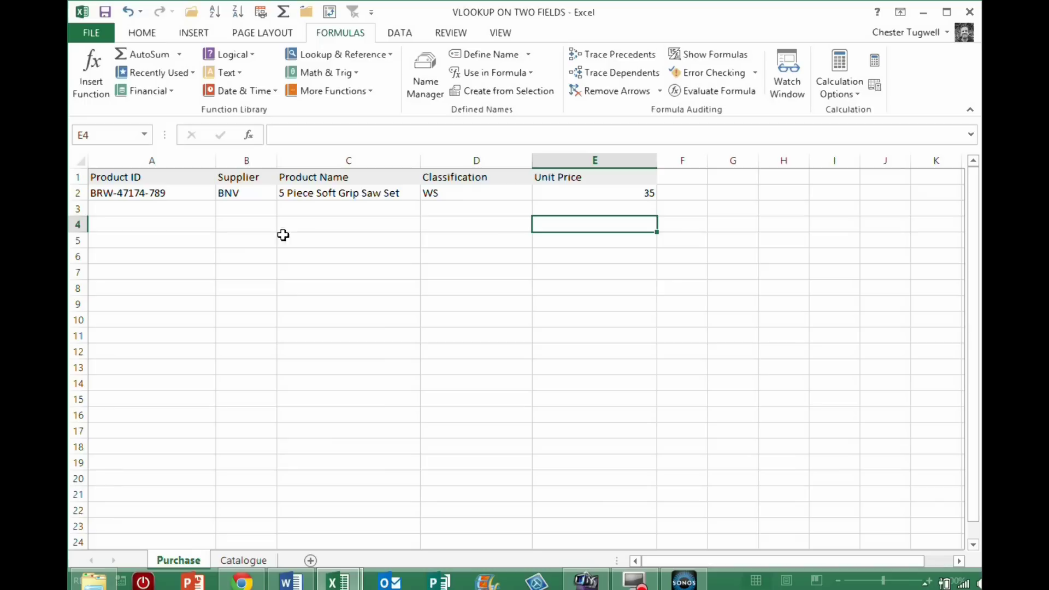
pyautogui.click(247, 561)
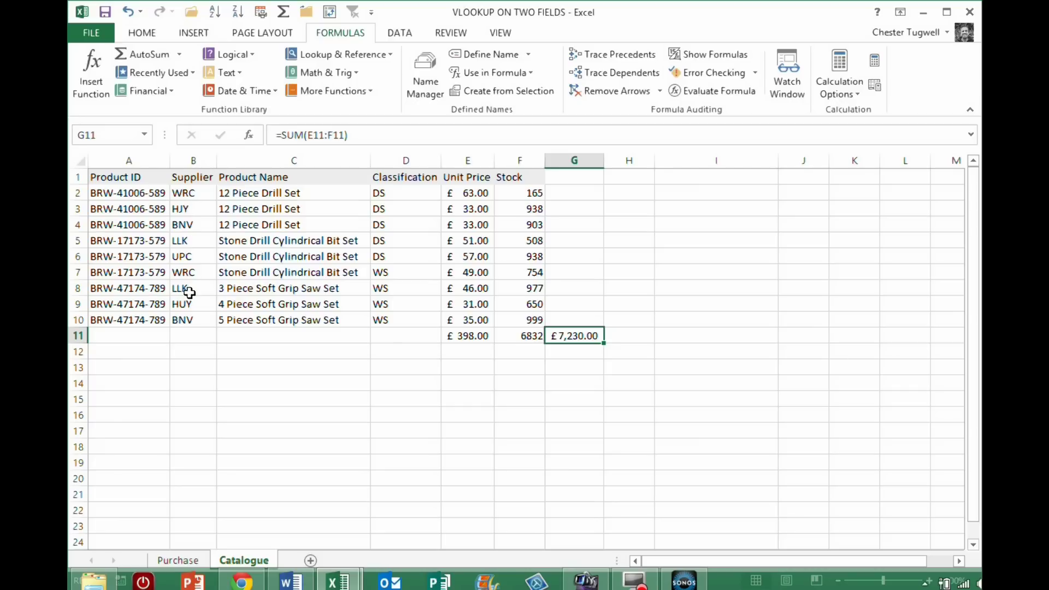
pyautogui.click(180, 560)
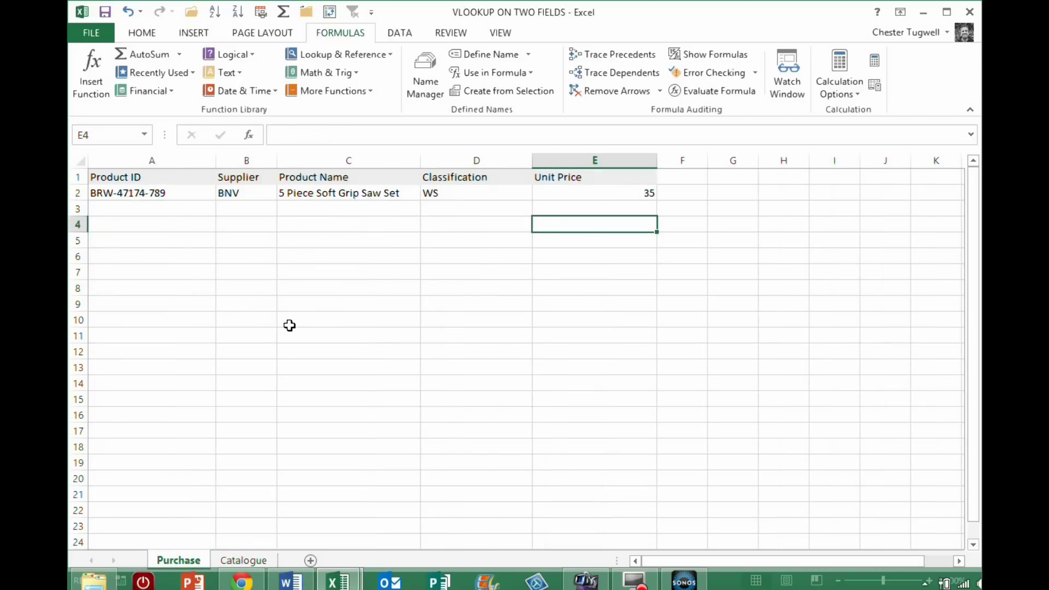
pyautogui.click(331, 195)
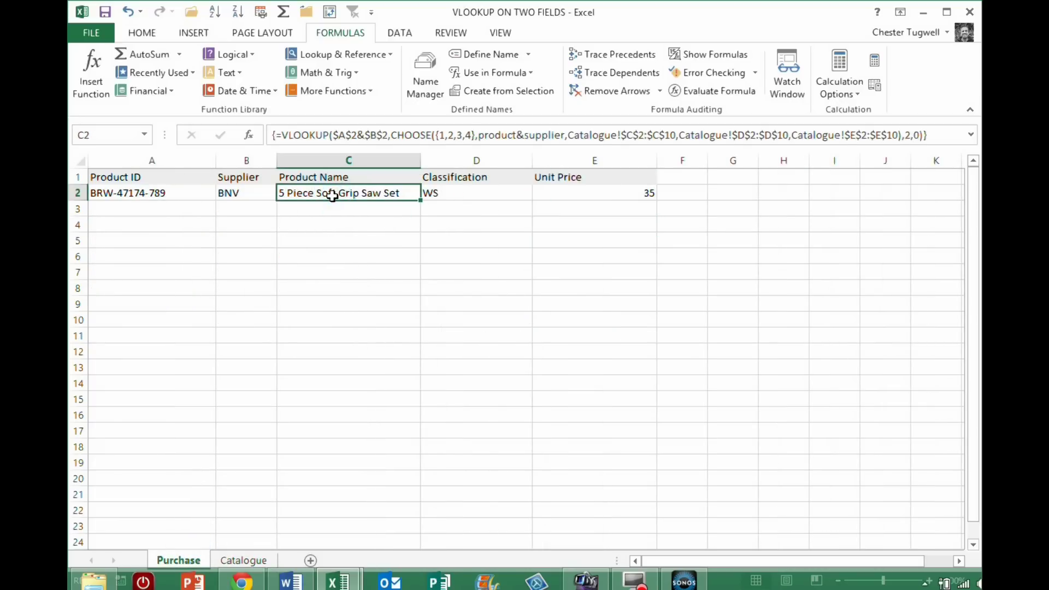